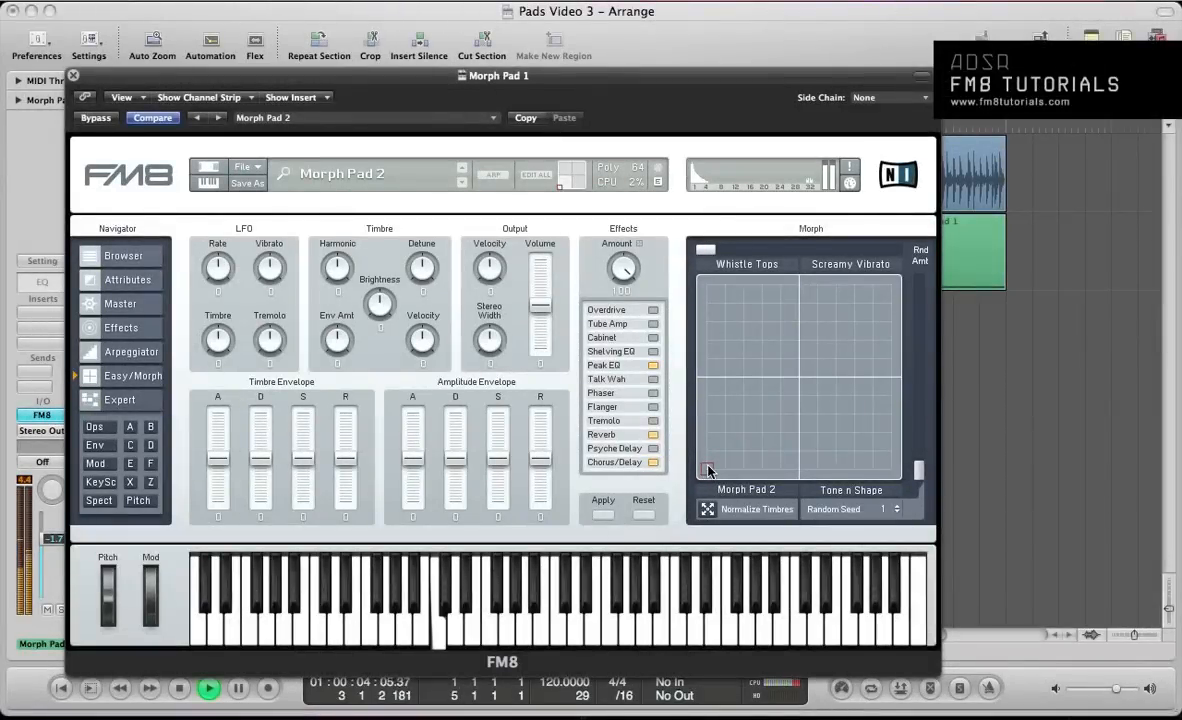
- Audition Morph Pad 2 by moving the morph point through all four corners of the morph square, return it to Morph Pad 2 and stop playback
{"action": "left_click_drag", "start_coordinate": [707, 470], "coordinate": [930, 490]}
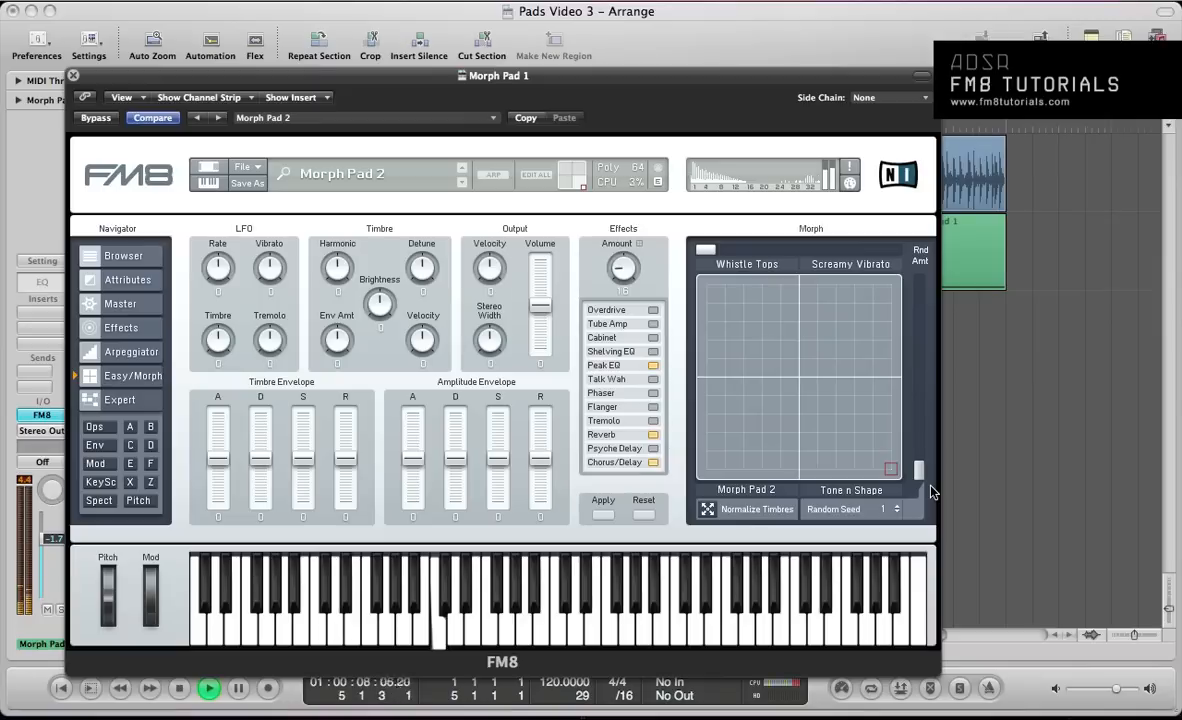
{"action": "left_click_drag", "start_coordinate": [930, 490], "coordinate": [923, 260]}
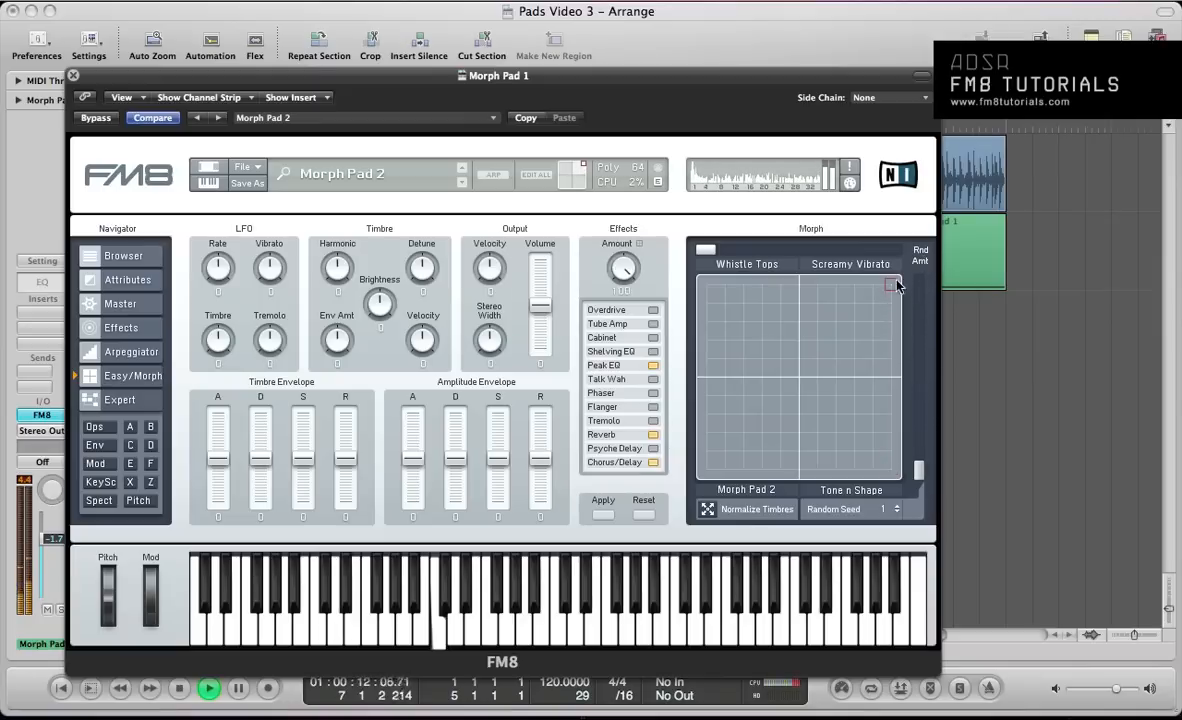
{"action": "left_click_drag", "start_coordinate": [894, 287], "coordinate": [706, 284]}
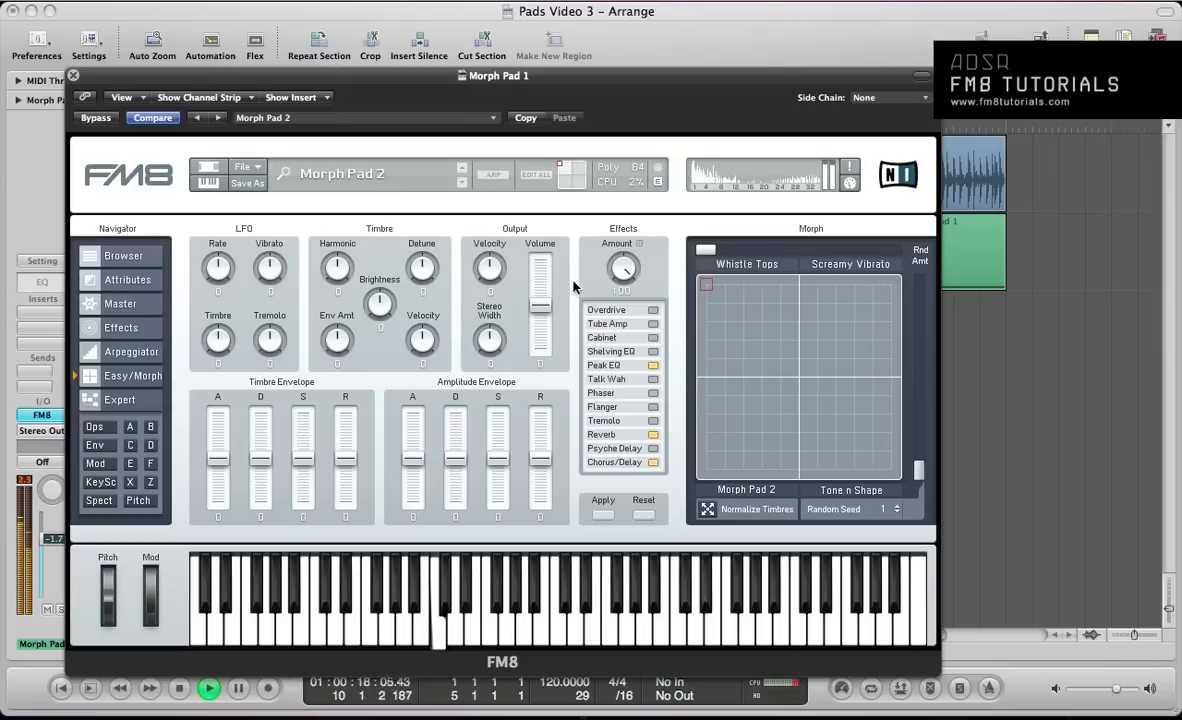
{"action": "mouse_move", "coordinate": [706, 284]}
{"action": "left_mouse_down"}
{"action": "mouse_move", "coordinate": [705, 472]}
{"action": "mouse_move", "coordinate": [898, 498]}
{"action": "left_mouse_up"}
{"action": "left_click", "coordinate": [652, 500]}
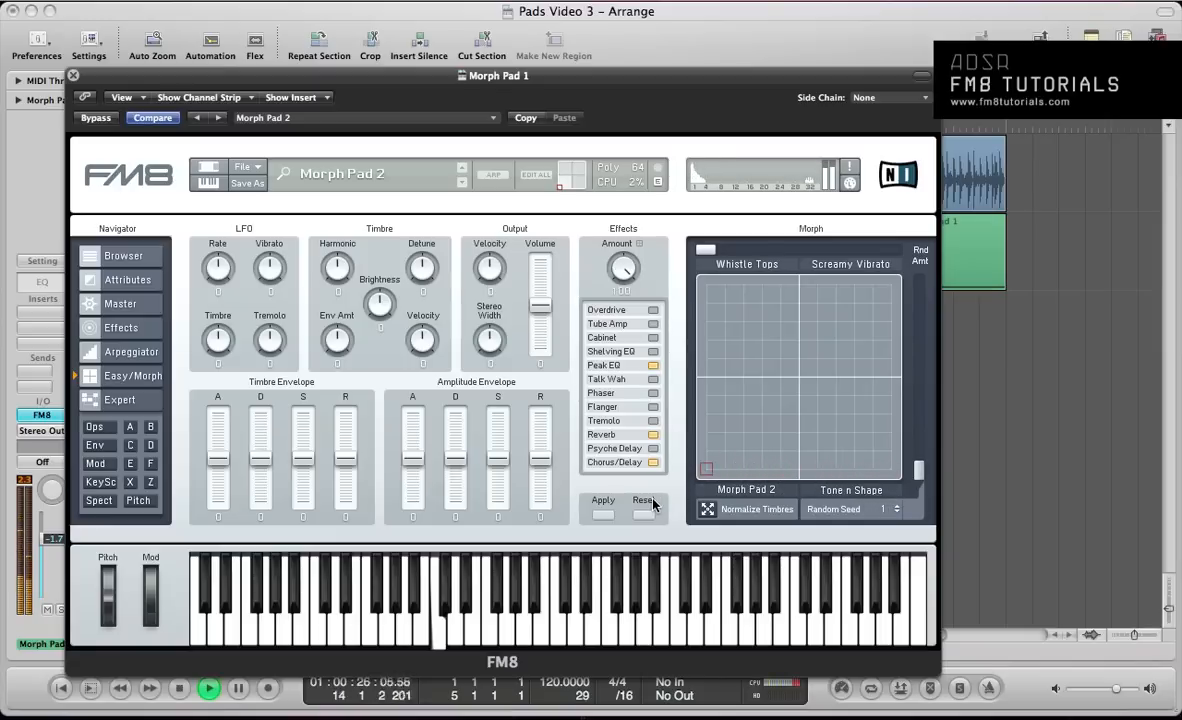
{"action": "key", "text": "space"}
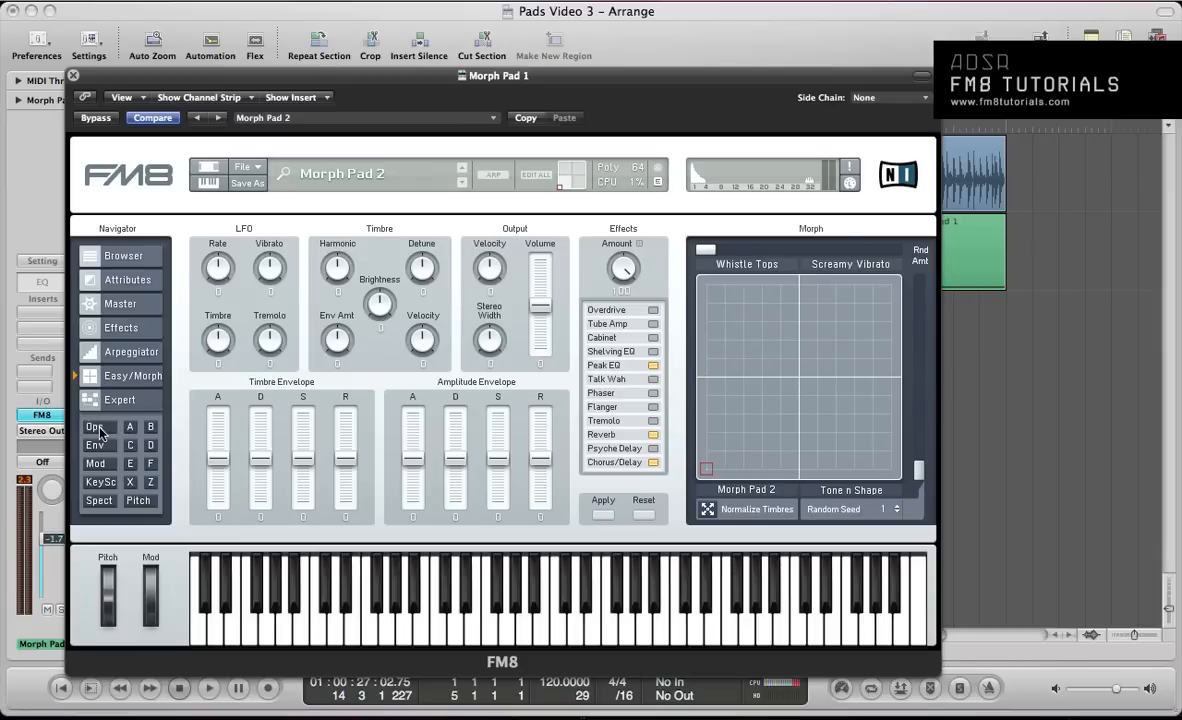
- Review the operator settings of Morph Pad 2, and audition the Whistle Tops corner of the morph square before returning to the Morph Pad 2 corner
{"action": "left_click", "coordinate": [115, 399]}
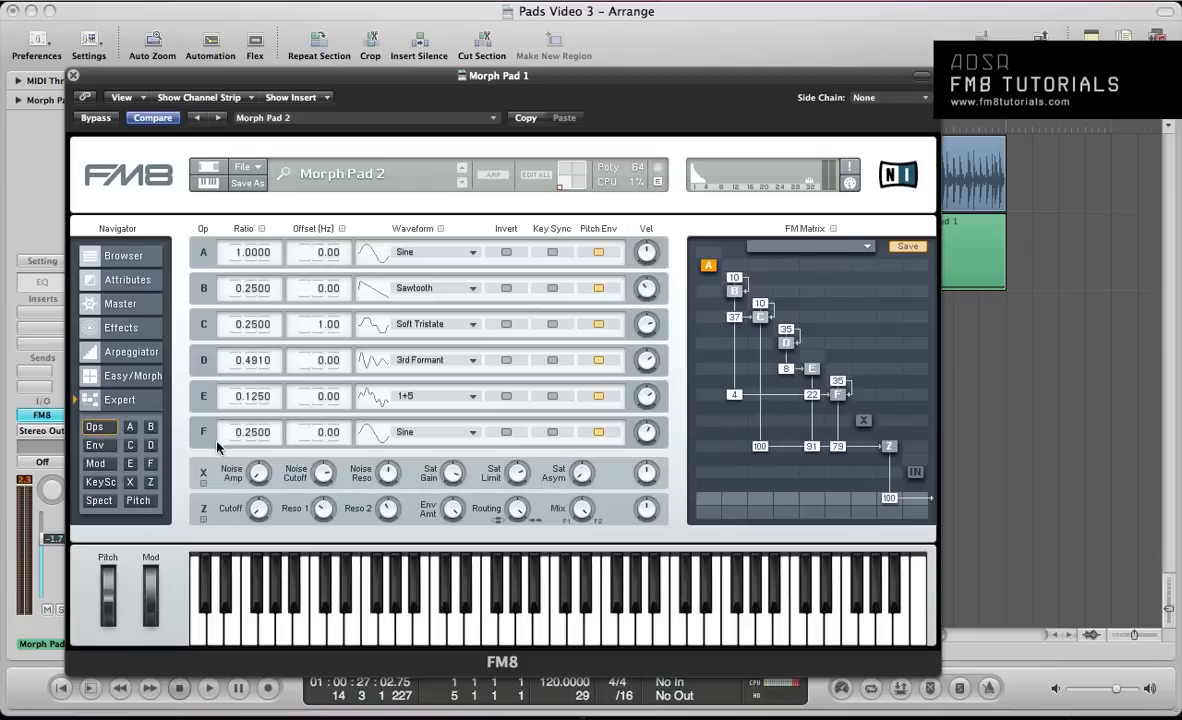
{"action": "left_click", "coordinate": [110, 376]}
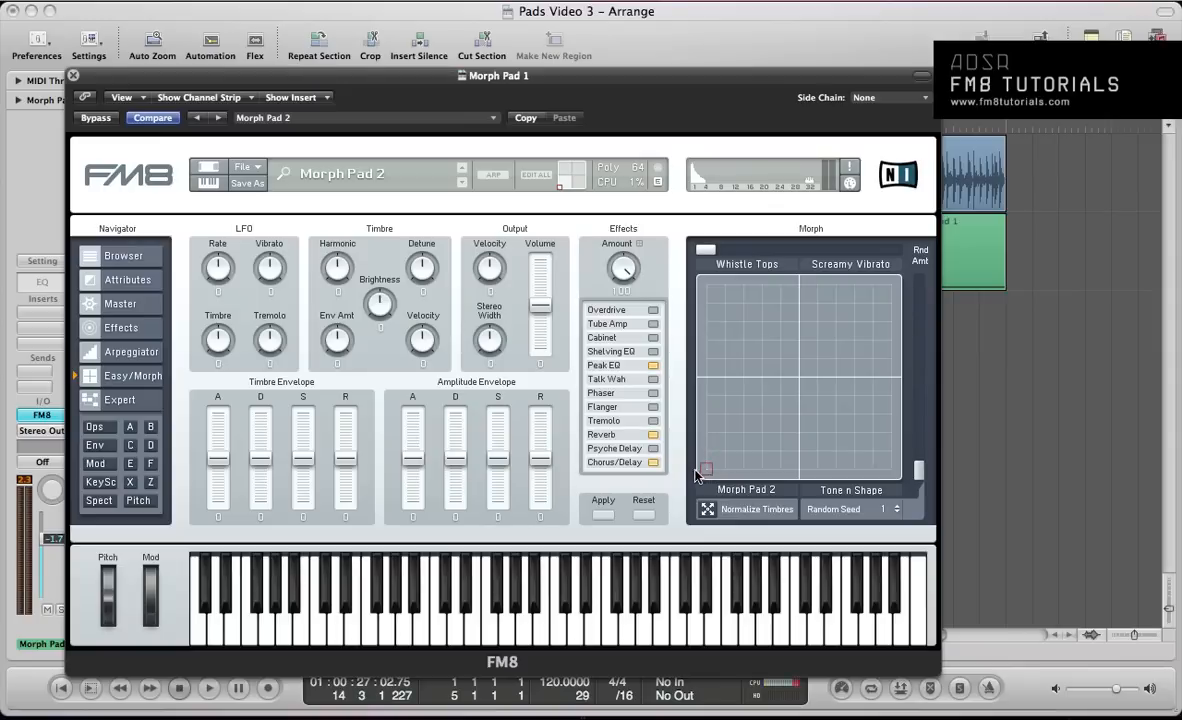
{"action": "left_click_drag", "start_coordinate": [705, 470], "coordinate": [690, 170]}
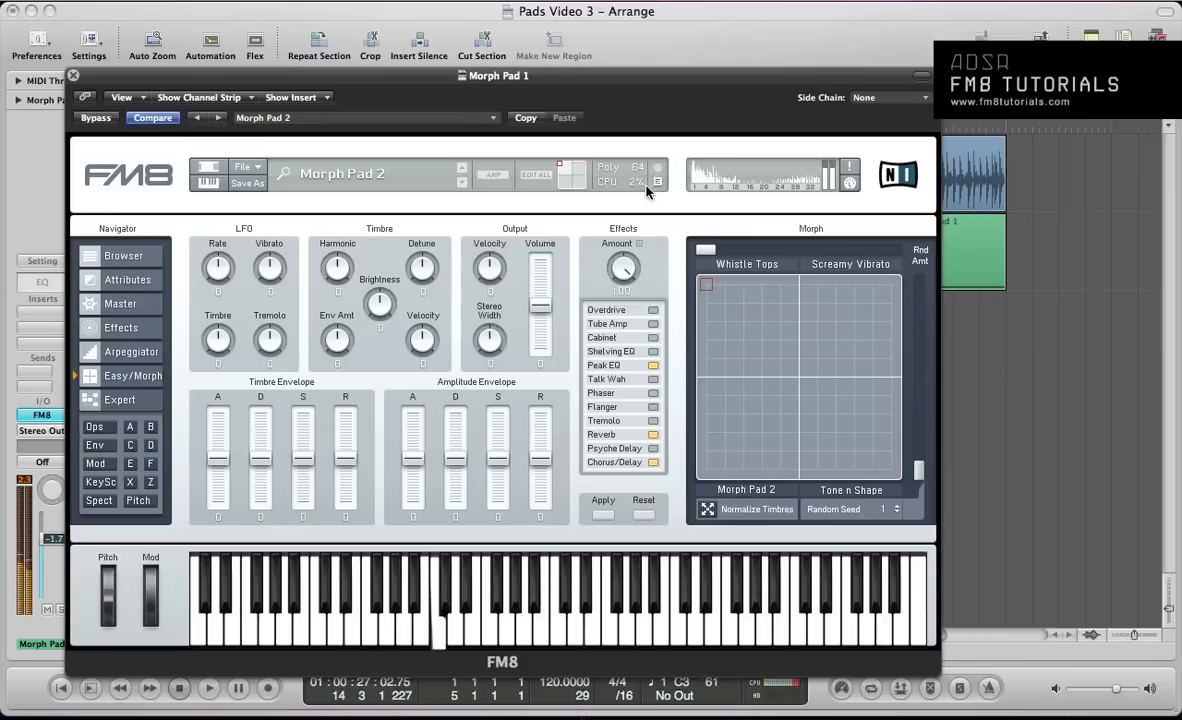
{"action": "left_click_drag", "start_coordinate": [648, 180], "coordinate": [615, 600]}
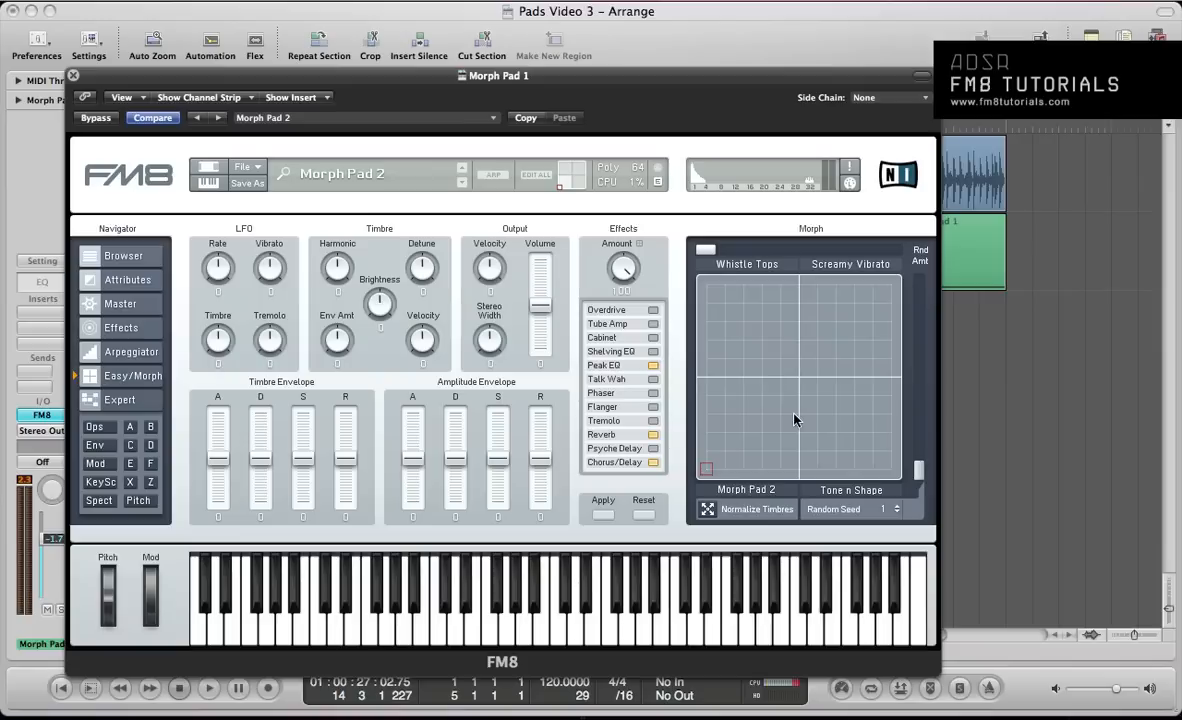
- Create a new sound and set its master unison to 3 voices with a detune of 44
{"action": "left_click", "coordinate": [253, 172]}
{"action": "left_click", "coordinate": [261, 176]}
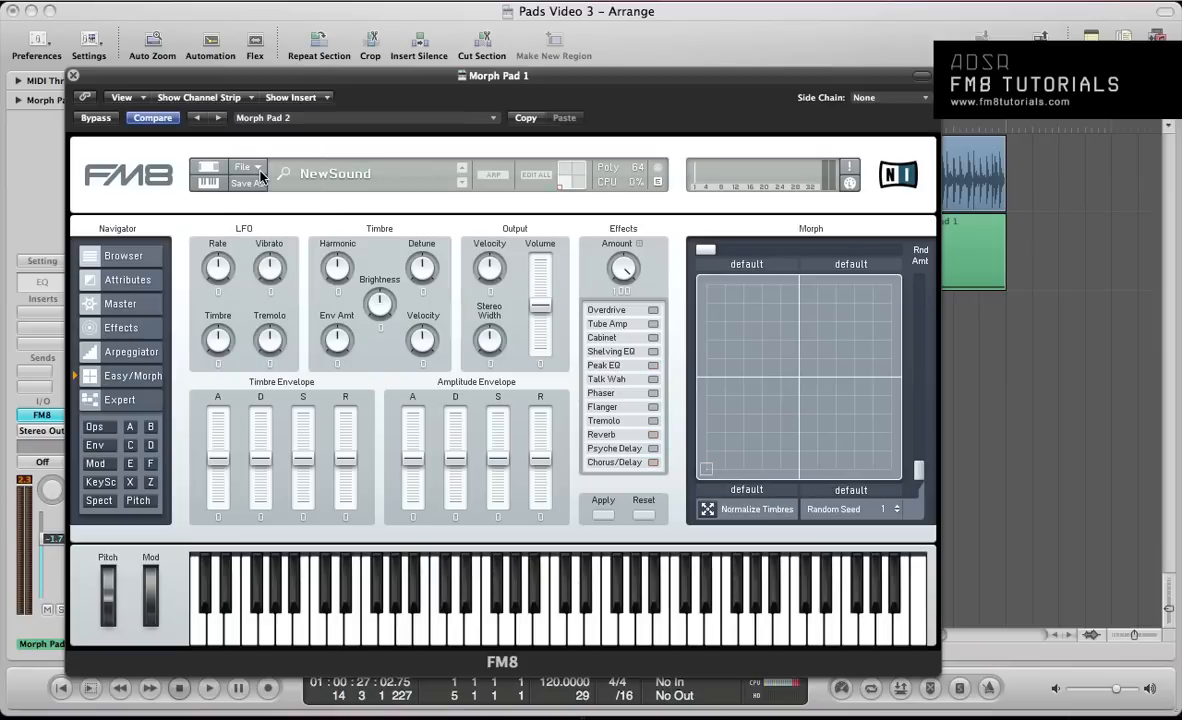
{"action": "left_click", "coordinate": [127, 311]}
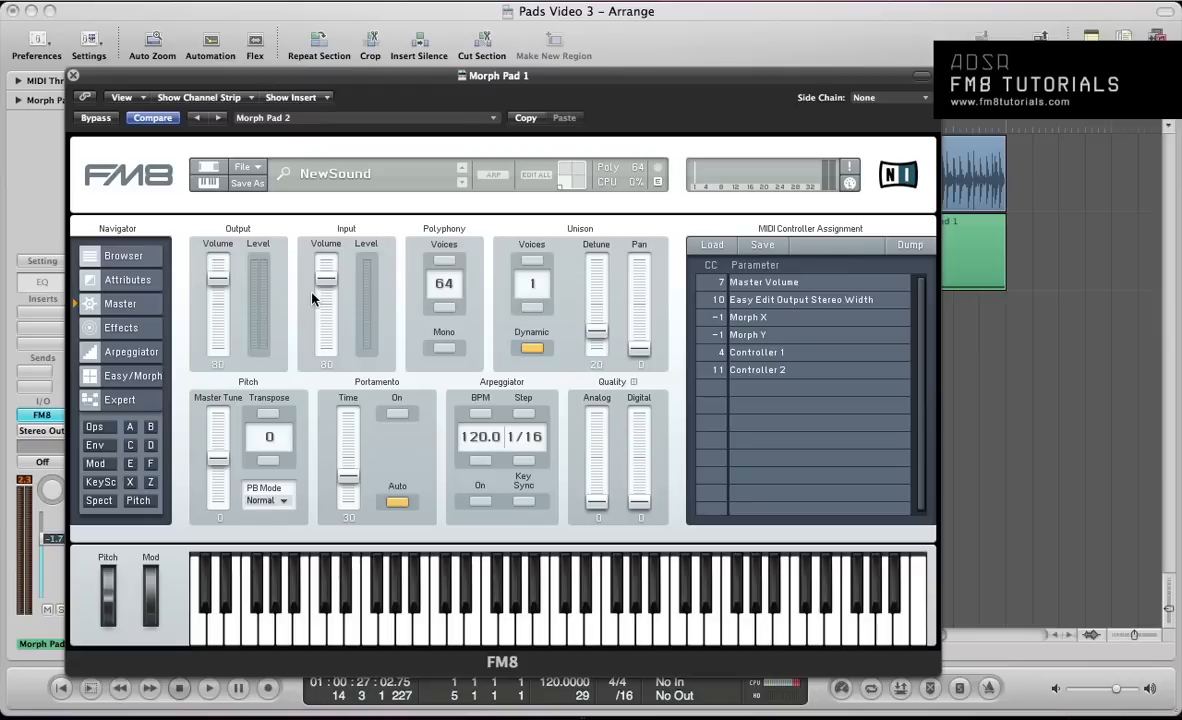
{"action": "left_click", "coordinate": [531, 260]}
{"action": "left_click", "coordinate": [531, 260]}
{"action": "type", "text": "44"}
{"action": "key", "text": "Return"}
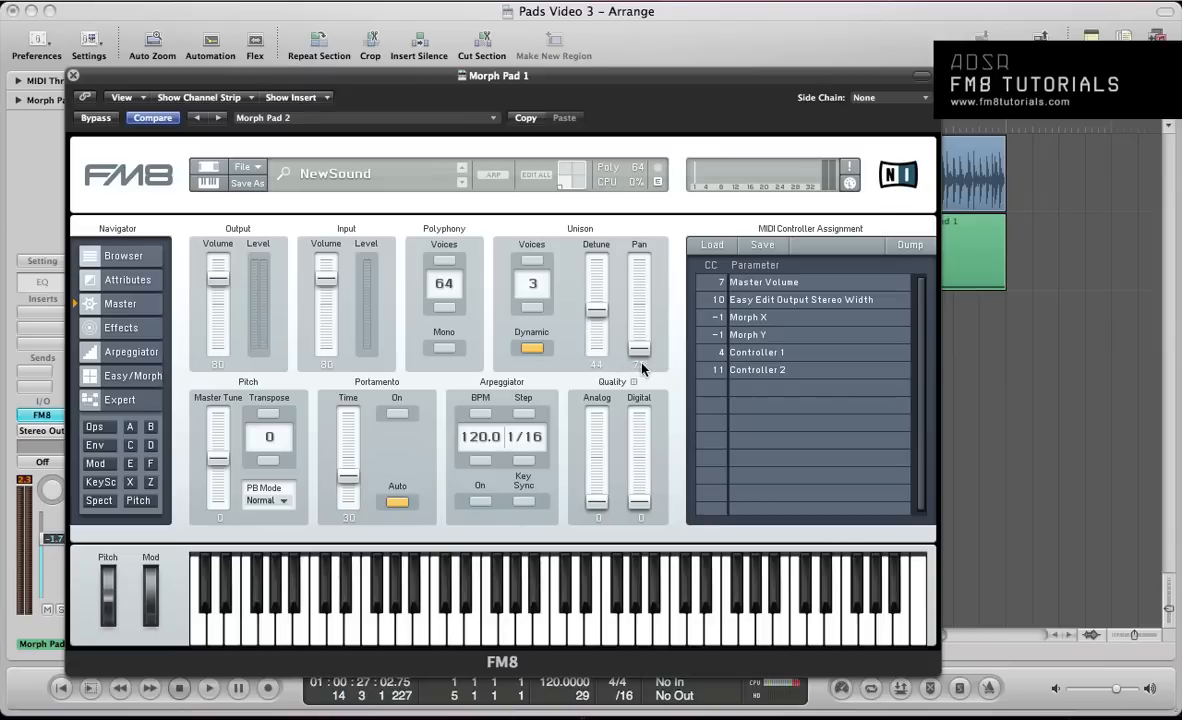
- Set the unison pan to 72, with analog quality at 70 and digital quality at 57
{"action": "left_click_drag", "start_coordinate": [640, 349], "coordinate": [642, 291]}
{"action": "type", "text": "70"}
{"action": "key", "text": "Return"}
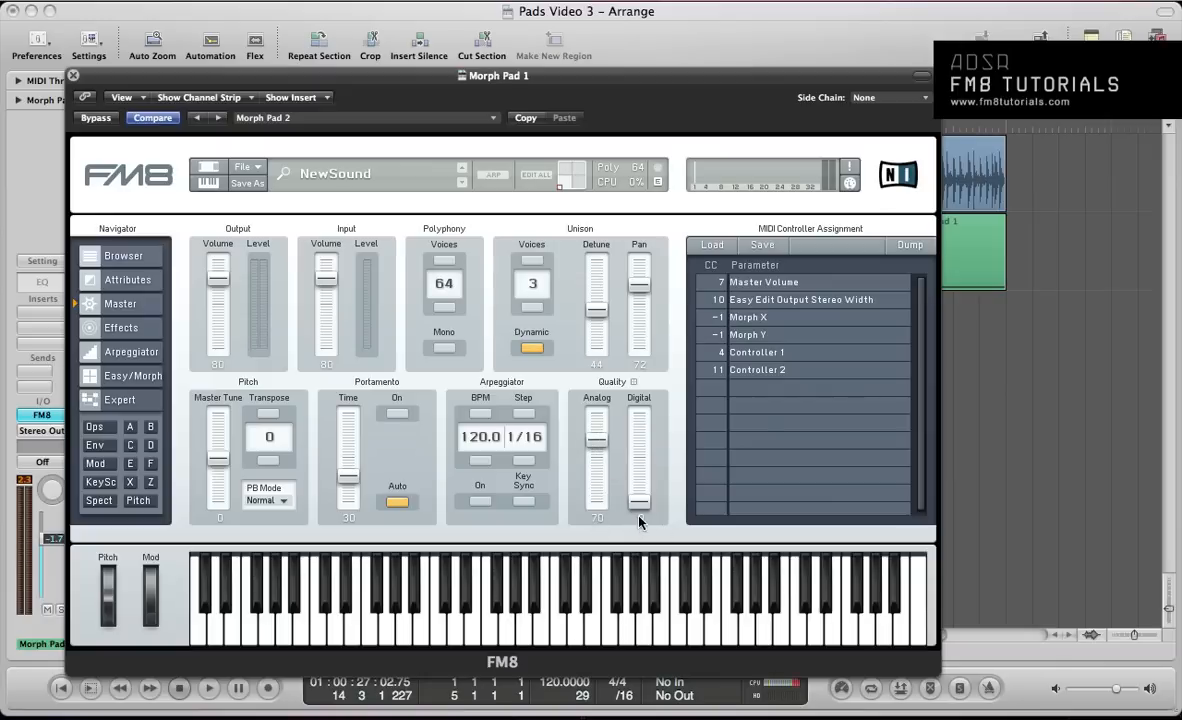
{"action": "left_click_drag", "start_coordinate": [638, 505], "coordinate": [640, 459]}
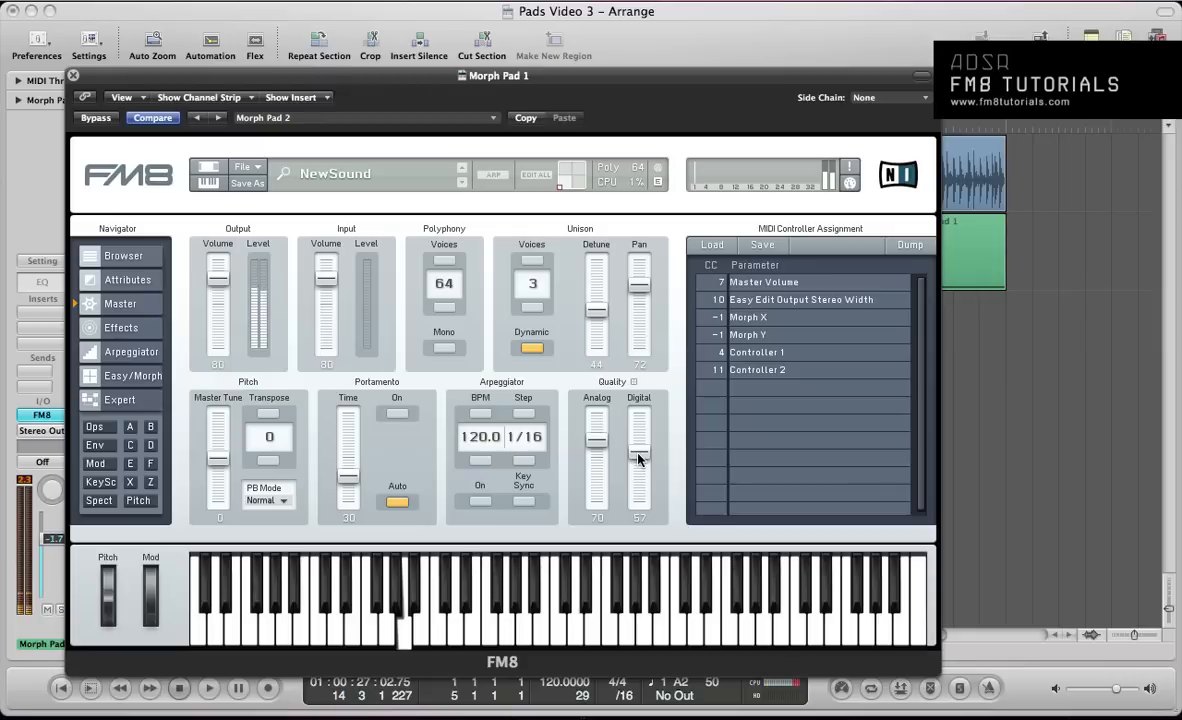
- Set operator F's ratio to 0.2500 and audition the sound
{"action": "left_click", "coordinate": [94, 428]}
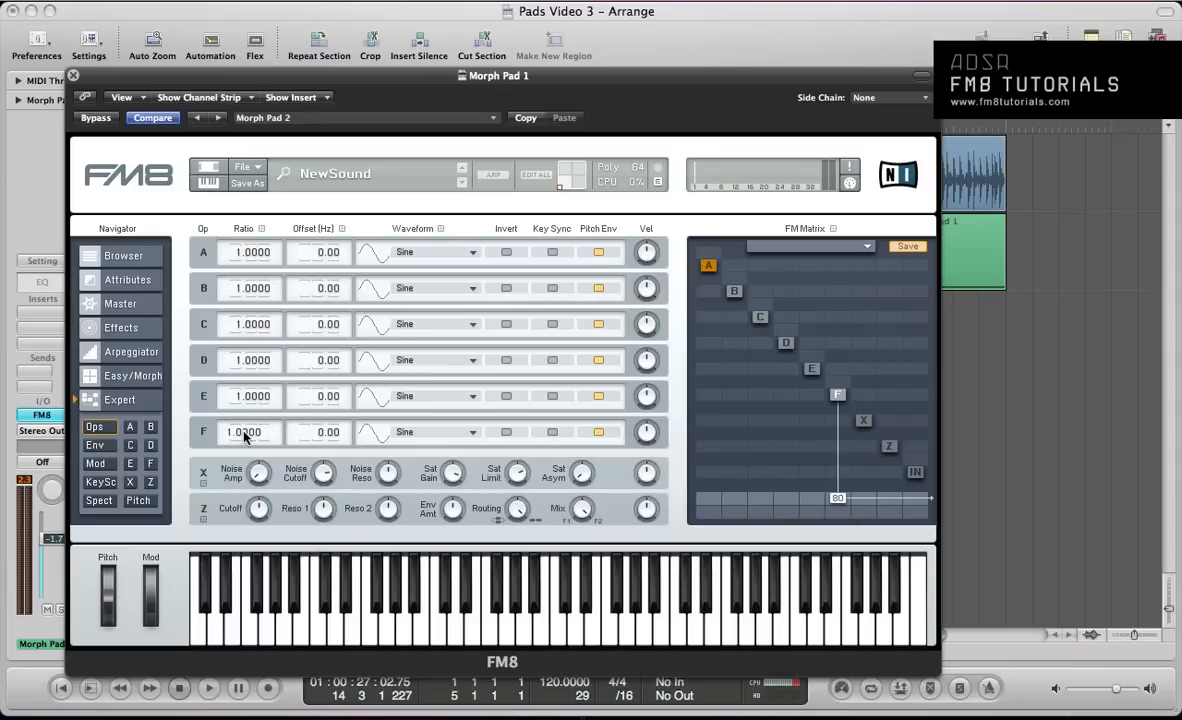
{"action": "key", "text": "Return"}
{"action": "key", "text": "space"}
{"action": "key", "text": "space"}
- Solo and loop the first Morph Pad 1 region in the arrangement, and return to the FM8 instrument window
{"action": "key", "text": "ctrl+s"}
{"action": "key", "text": "super+w"}
{"action": "key", "text": "Return"}
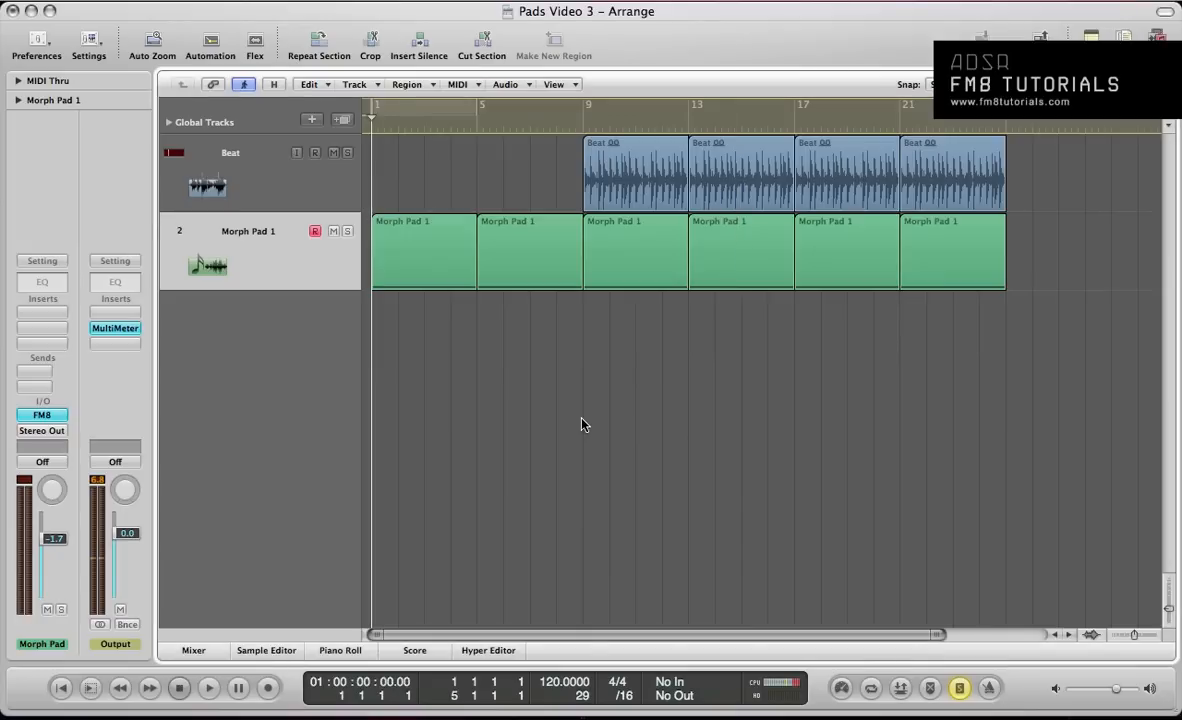
{"action": "left_click", "coordinate": [407, 237]}
{"action": "key", "text": "slash"}
{"action": "key", "text": "v"}
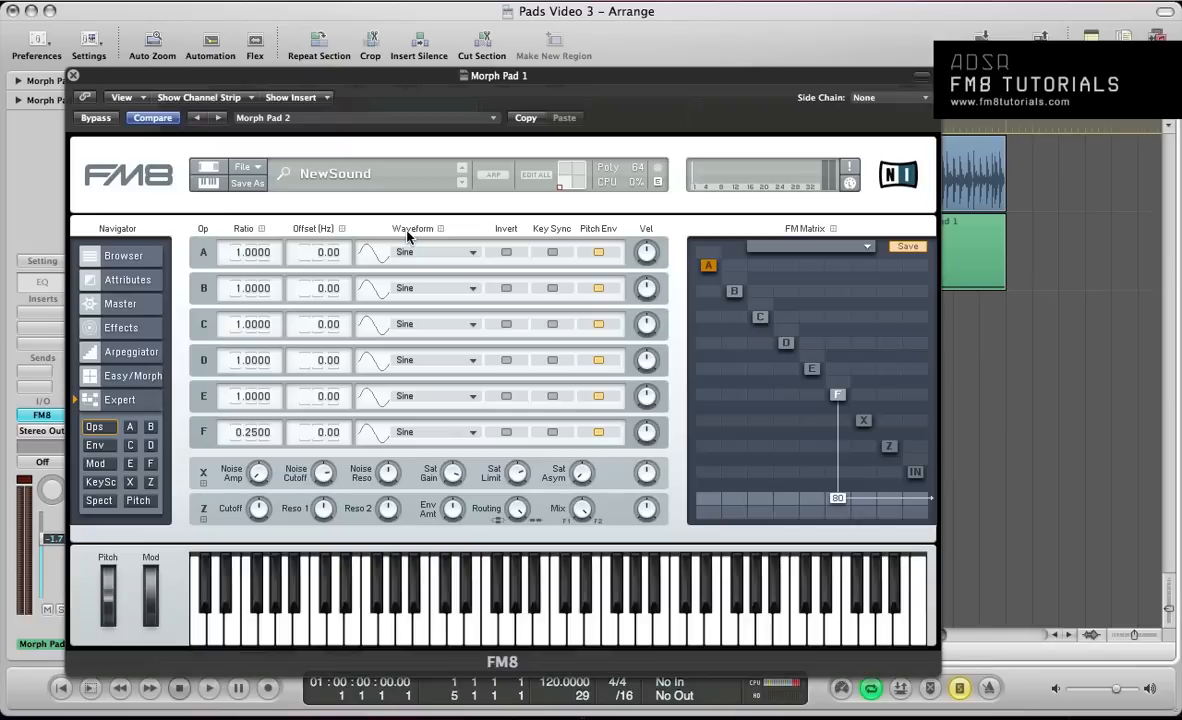
- Audition the loop and reroute operator F into filter Z at 80, with Z sent to the output at 100
{"action": "key", "text": "space"}
{"action": "key", "text": "space"}
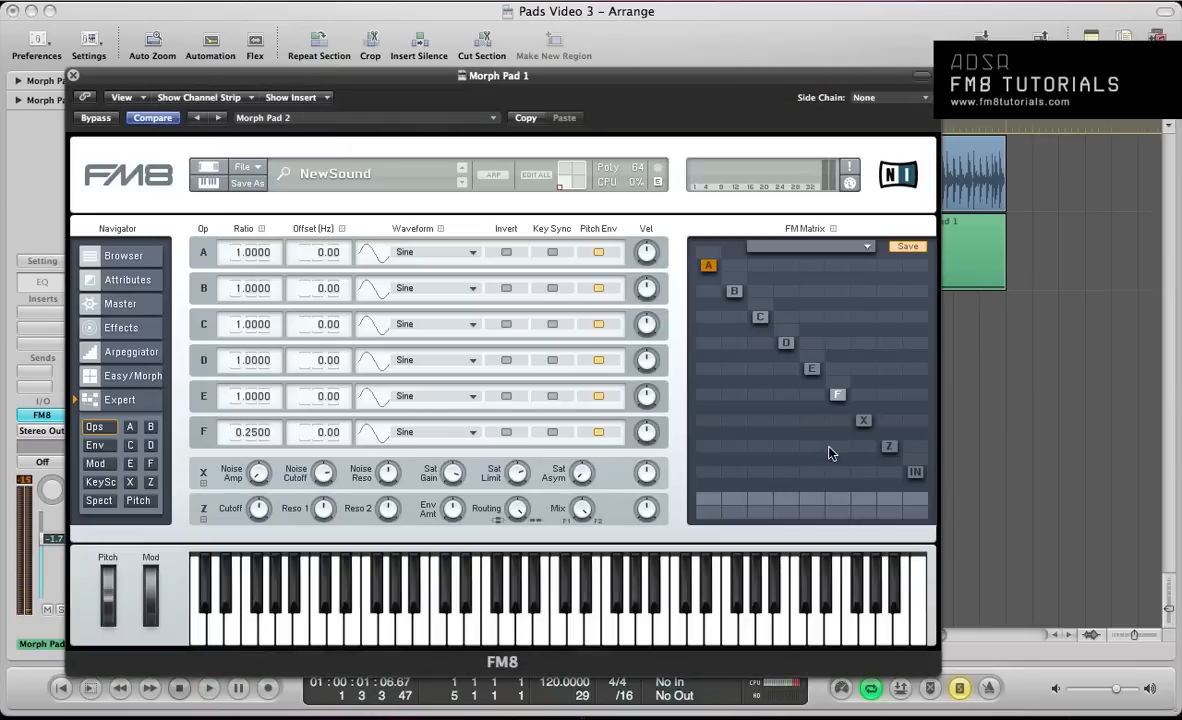
{"action": "left_click_drag", "start_coordinate": [830, 453], "coordinate": [845, 380]}
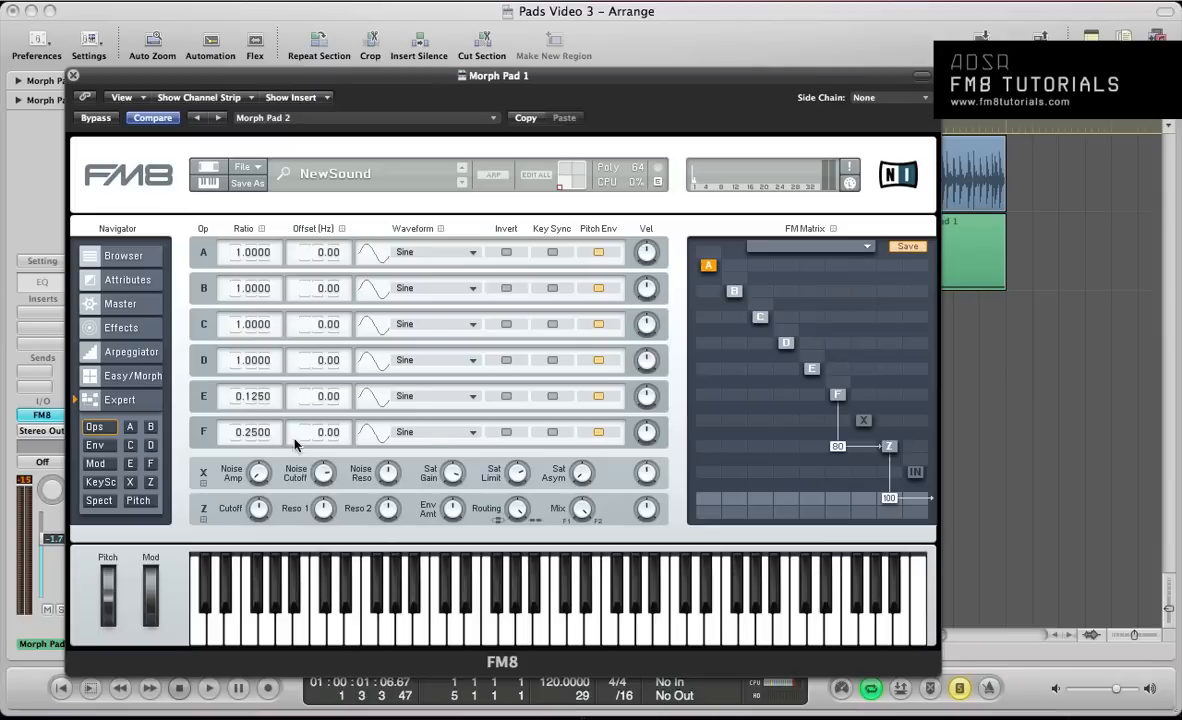
- Set operator E's waveform to 1+5, route it into filter Z at 91 and listen to the loop
{"action": "left_click", "coordinate": [403, 397]}
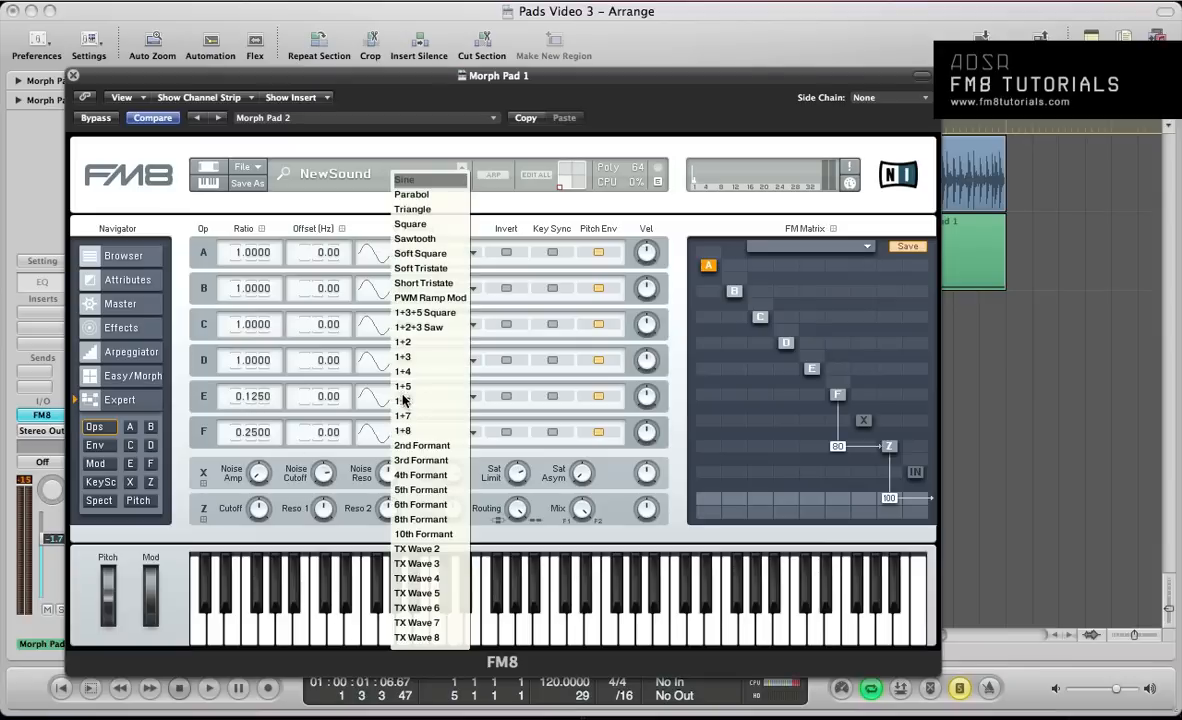
{"action": "left_click", "coordinate": [404, 386]}
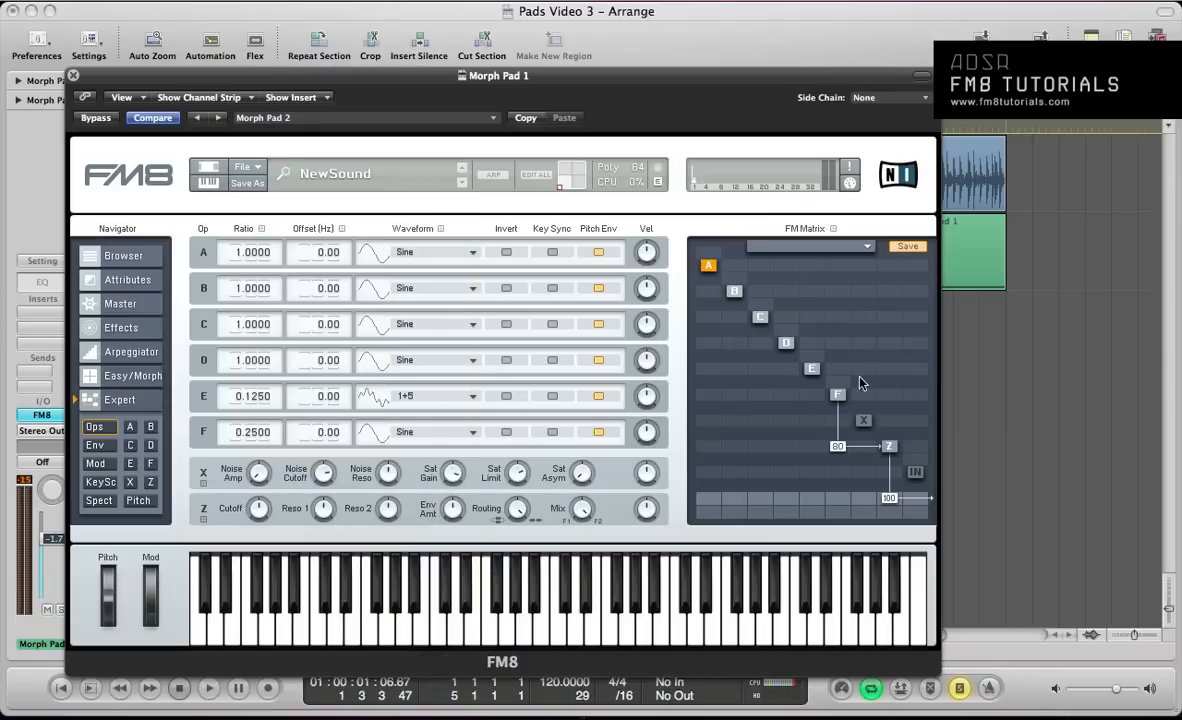
{"action": "mouse_move", "coordinate": [812, 449]}
{"action": "left_mouse_down"}
{"action": "mouse_move", "coordinate": [826, 418]}
{"action": "mouse_move", "coordinate": [824, 429]}
{"action": "left_mouse_up"}
{"action": "key", "text": "space"}
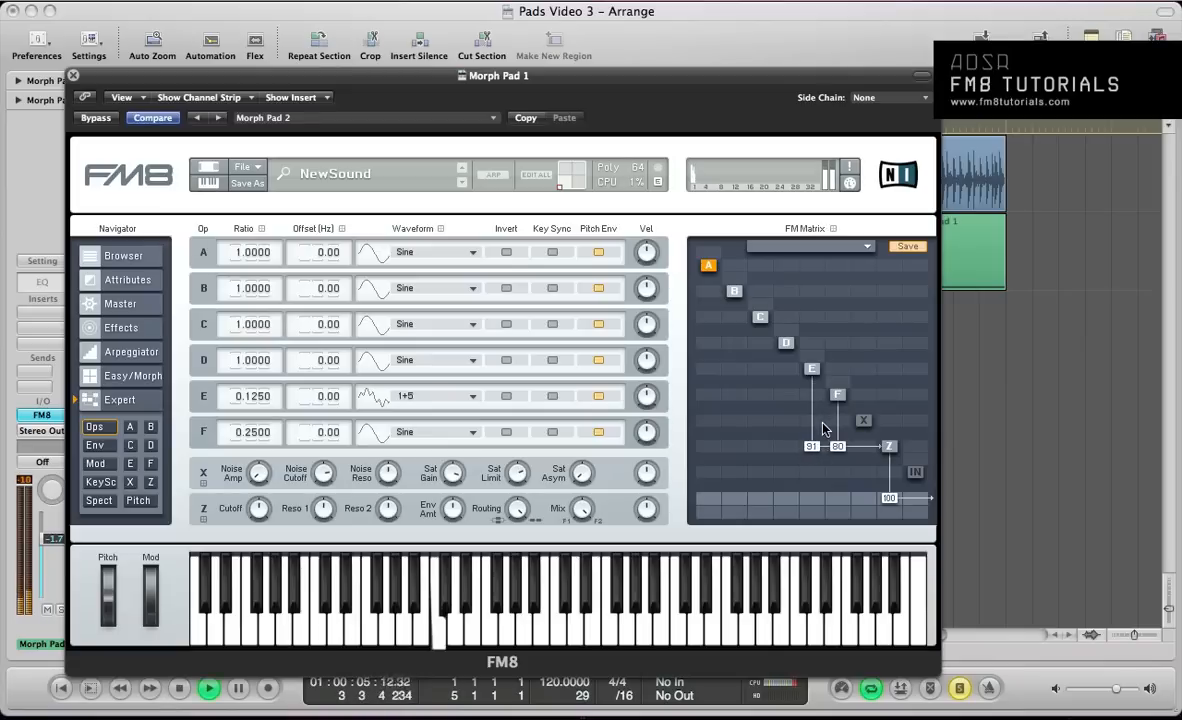
{"action": "key", "text": "space"}
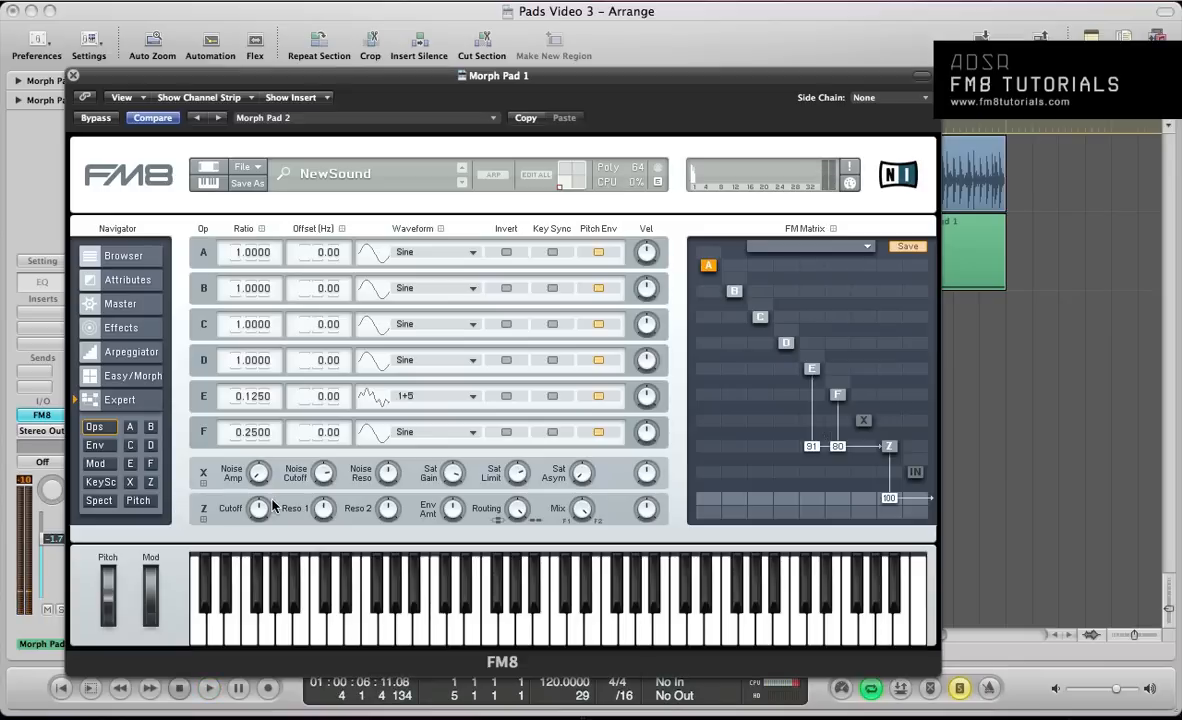
- While auditioning the loop, modulate operator F with operator E at 23 and set F's feedback to 35
{"action": "key", "text": "space"}
{"action": "key", "text": "space"}
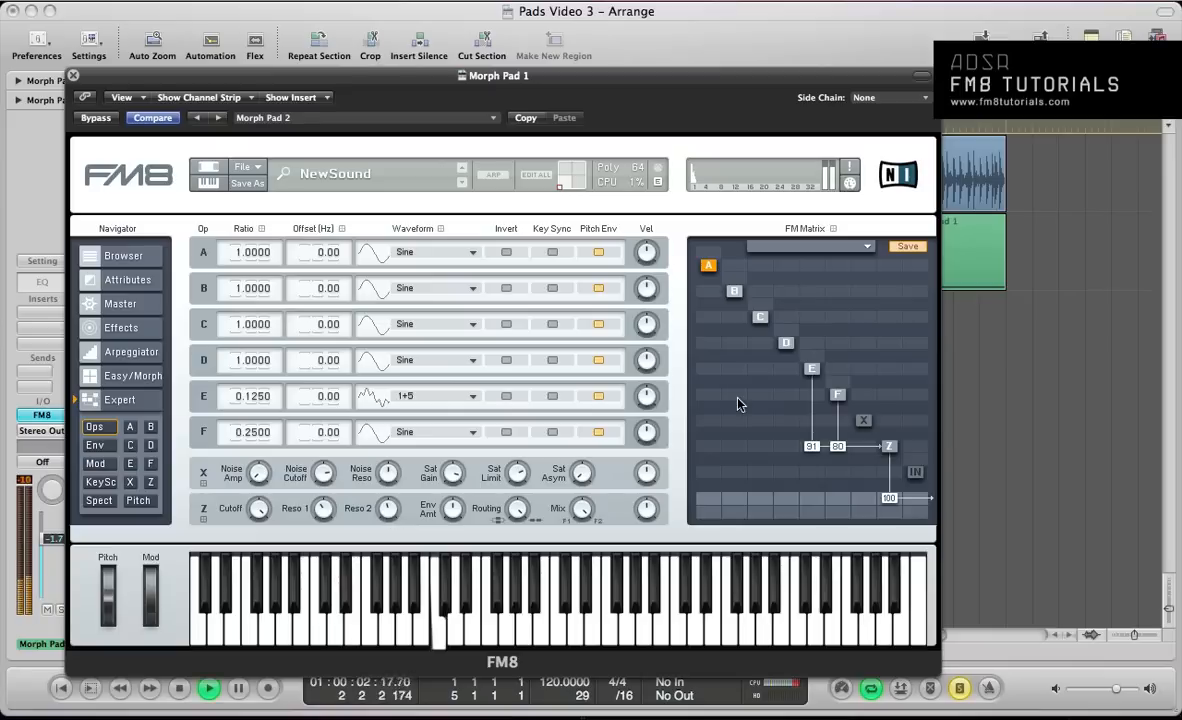
{"action": "key", "text": "space"}
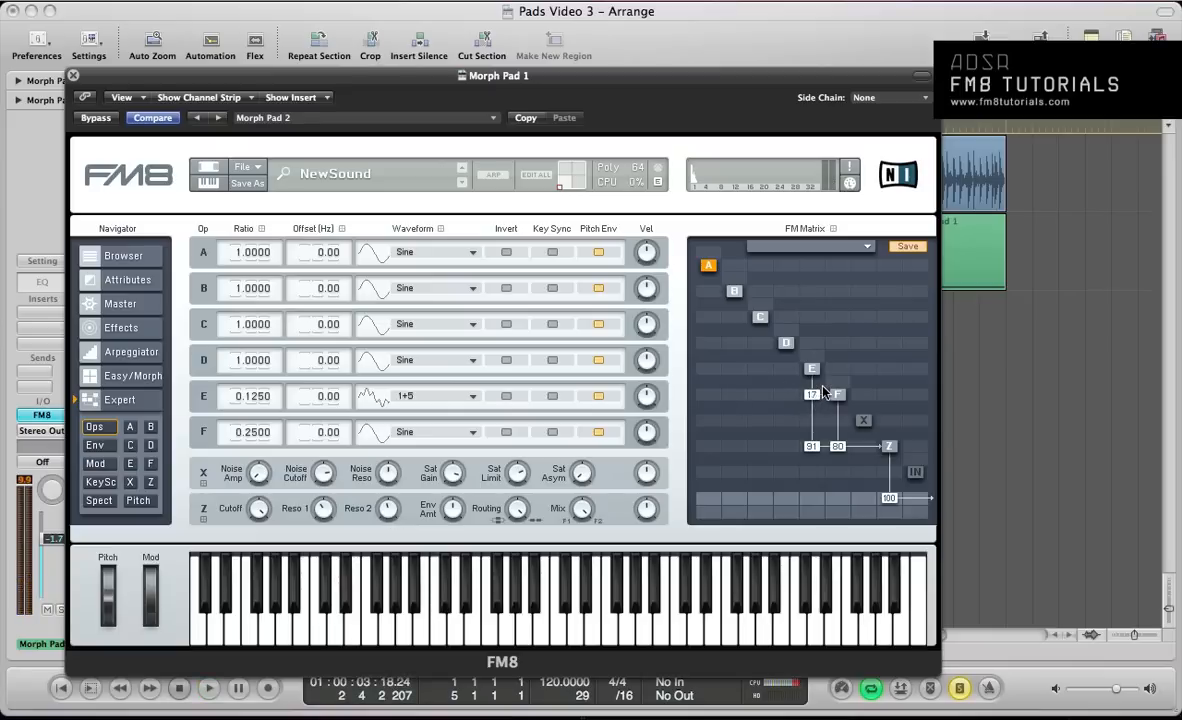
{"action": "key", "text": "space"}
{"action": "left_click_drag", "start_coordinate": [819, 399], "coordinate": [823, 394]}
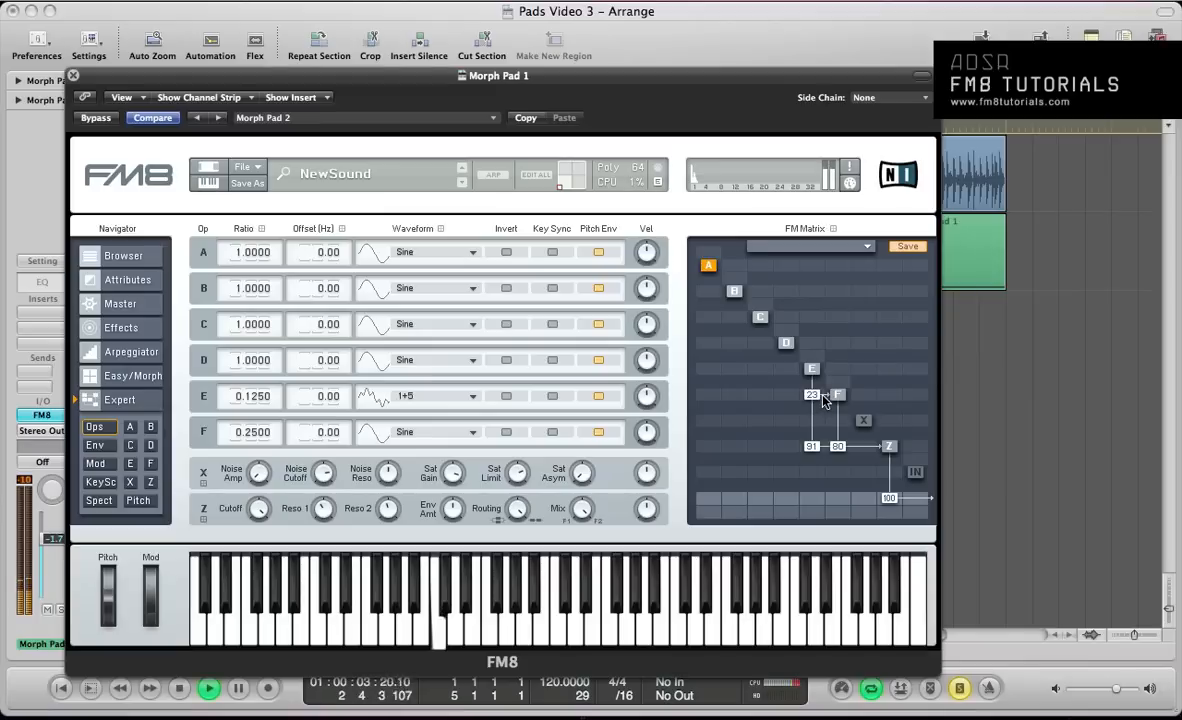
{"action": "key", "text": "space"}
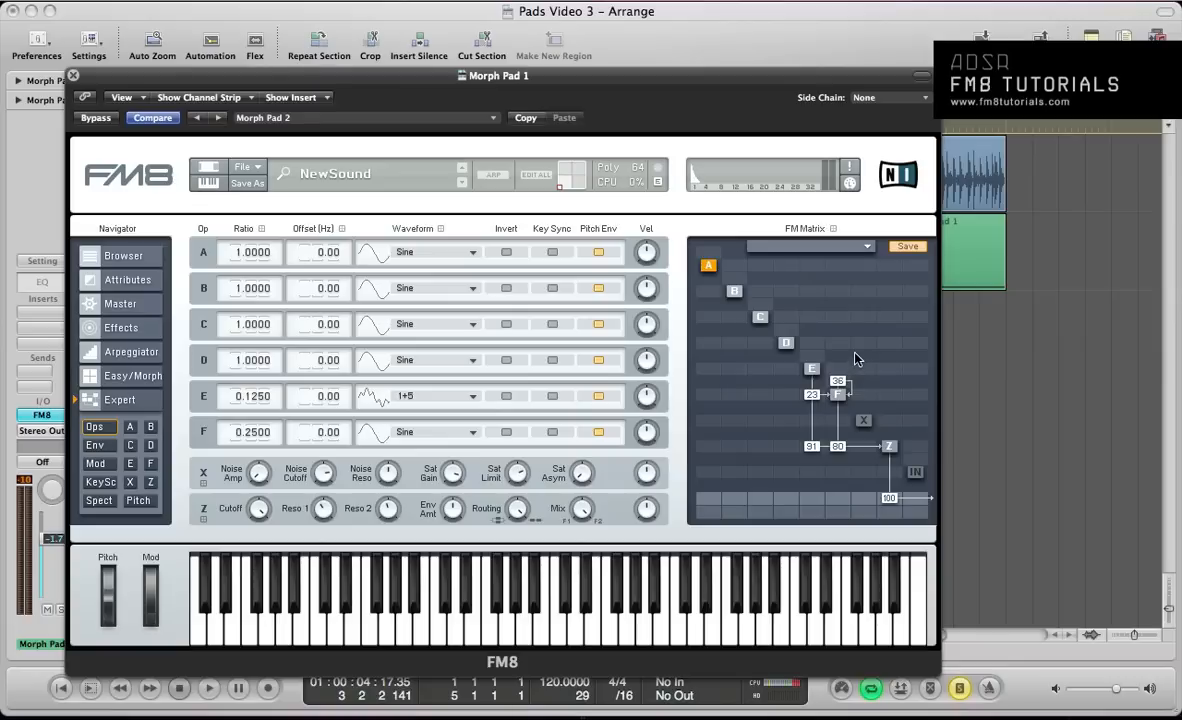
{"action": "key", "text": "space"}
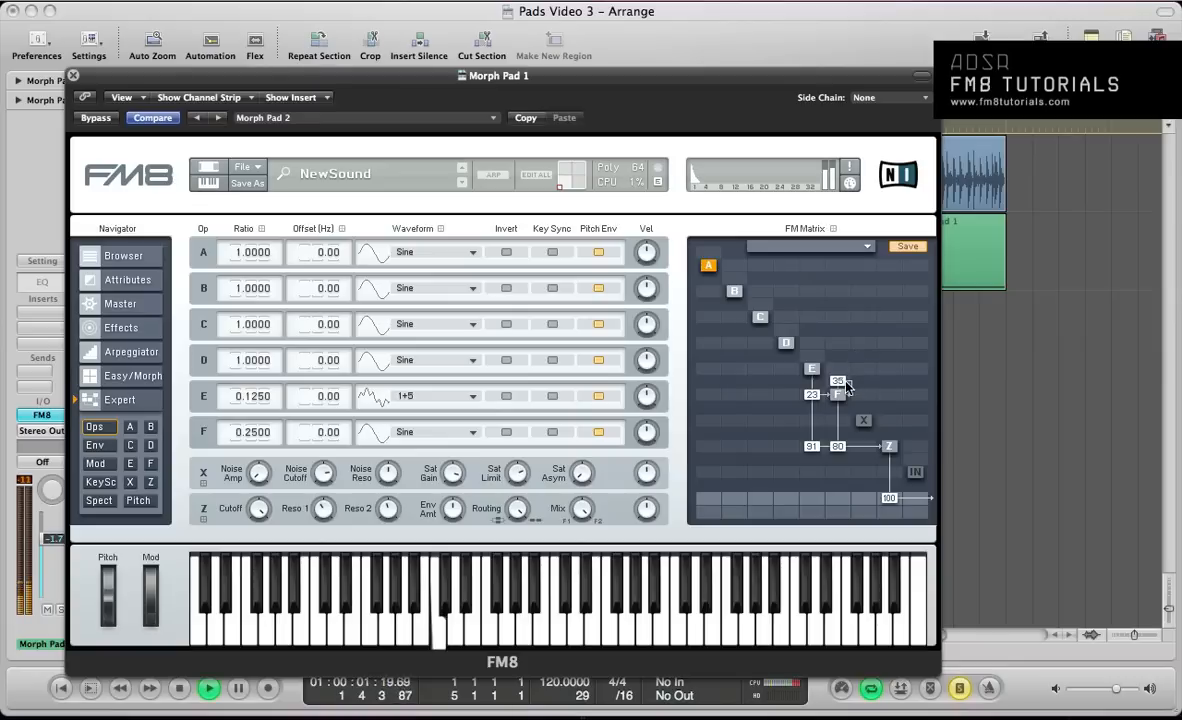
{"action": "key", "text": "space"}
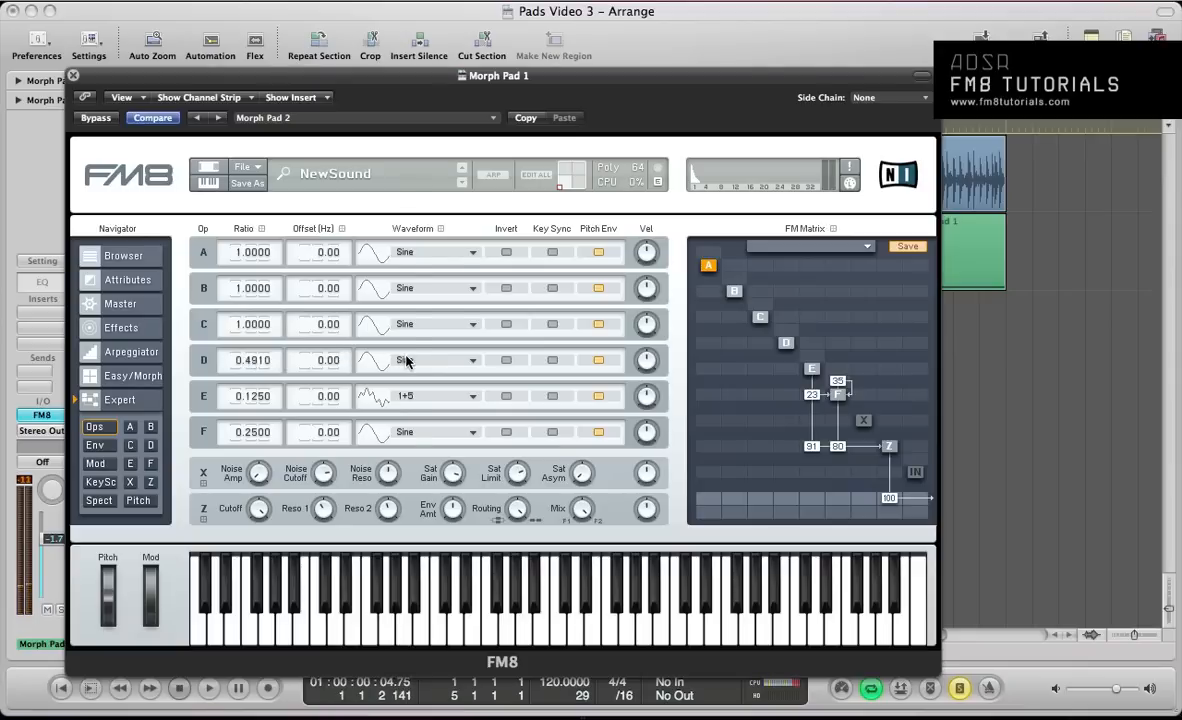
- Set operator D's waveform to 3rd Formant and route it into operator E at 8 while auditioning
{"action": "left_click", "coordinate": [377, 340]}
{"action": "left_click", "coordinate": [383, 426]}
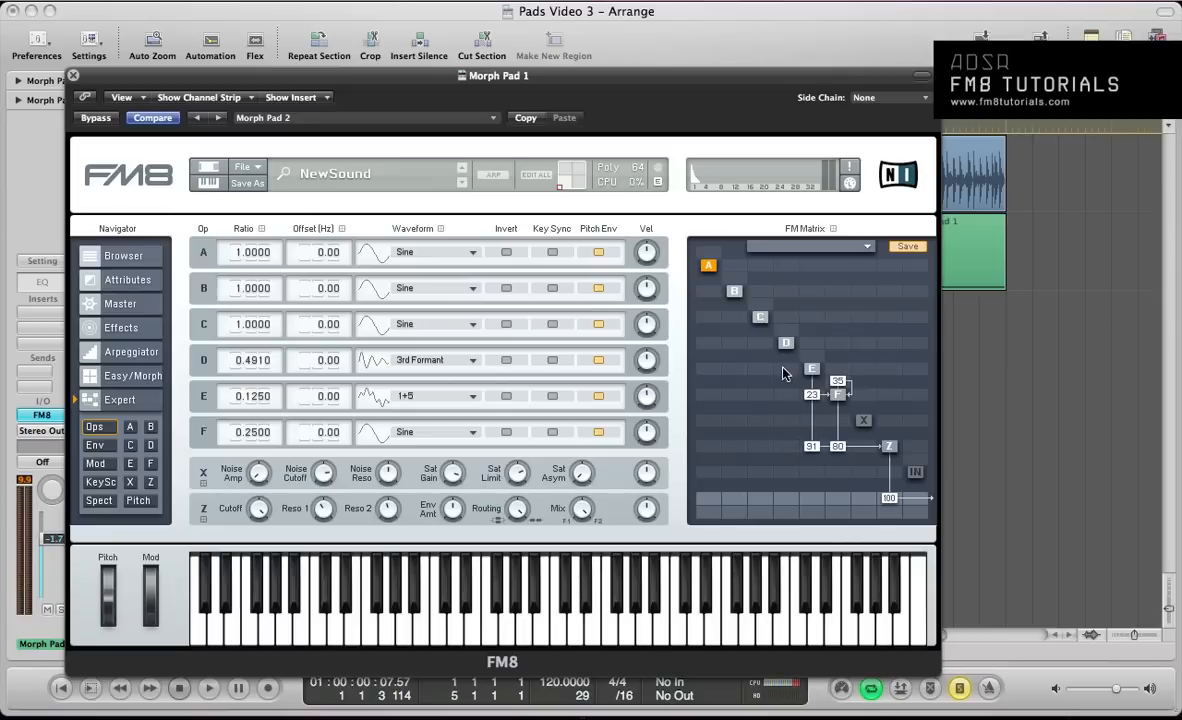
{"action": "key", "text": "space"}
{"action": "left_click_drag", "start_coordinate": [785, 374], "coordinate": [799, 373]}
{"action": "key", "text": "space"}
- Set operator D's feedback to 35 and audition the loop
{"action": "key", "text": "space"}
{"action": "mouse_move", "coordinate": [797, 331]}
{"action": "left_mouse_down"}
{"action": "mouse_move", "coordinate": [806, 306]}
{"action": "mouse_move", "coordinate": [797, 331]}
{"action": "left_mouse_up"}
{"action": "key", "text": "space"}
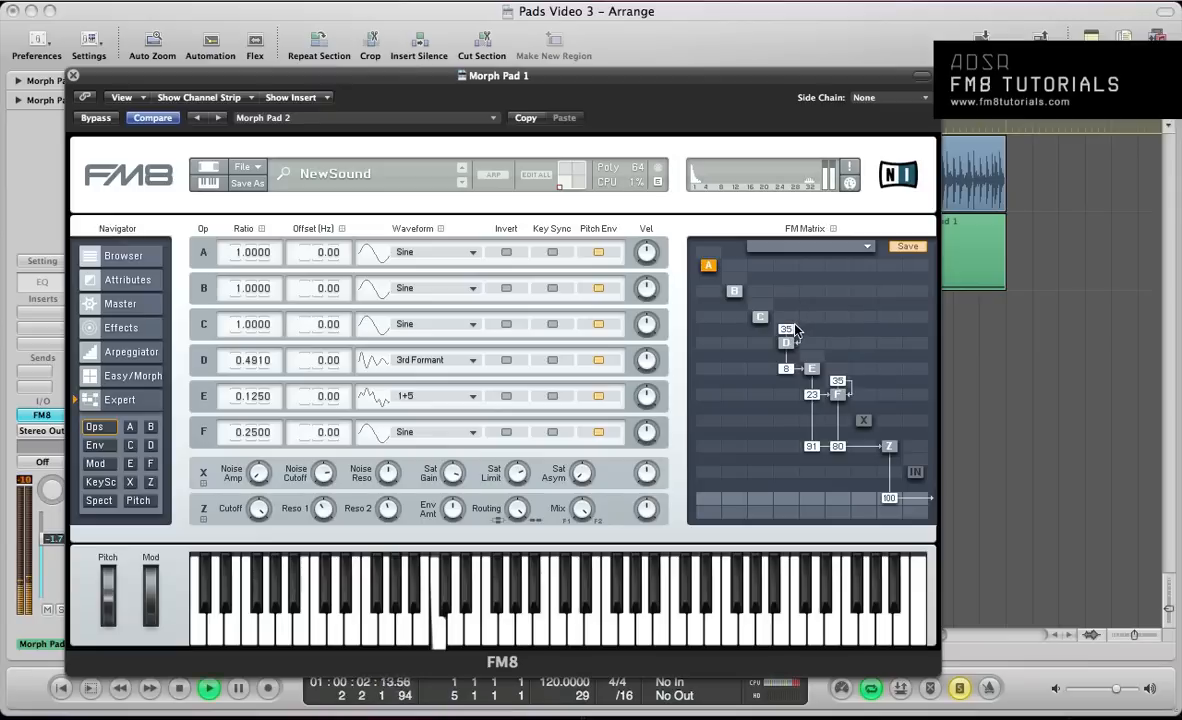
{"action": "key", "text": "space"}
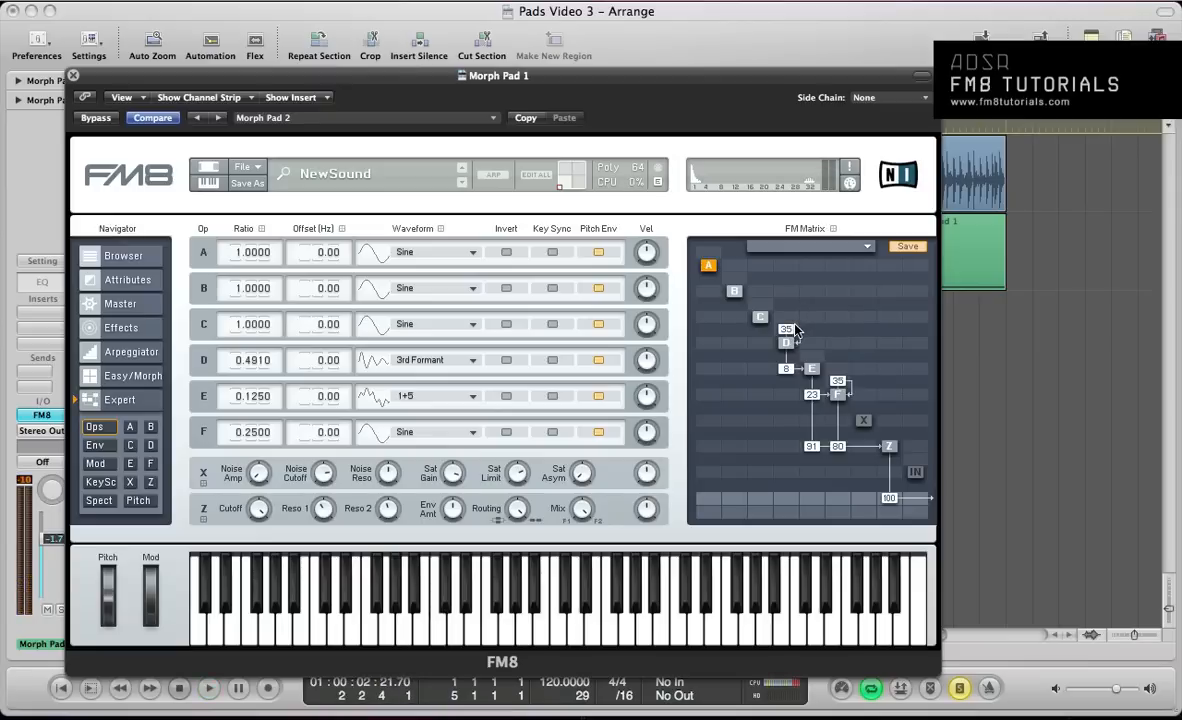
- Transpose the master pitch of the sound by 12
{"action": "left_click", "coordinate": [115, 300]}
{"action": "double_click", "coordinate": [268, 433]}
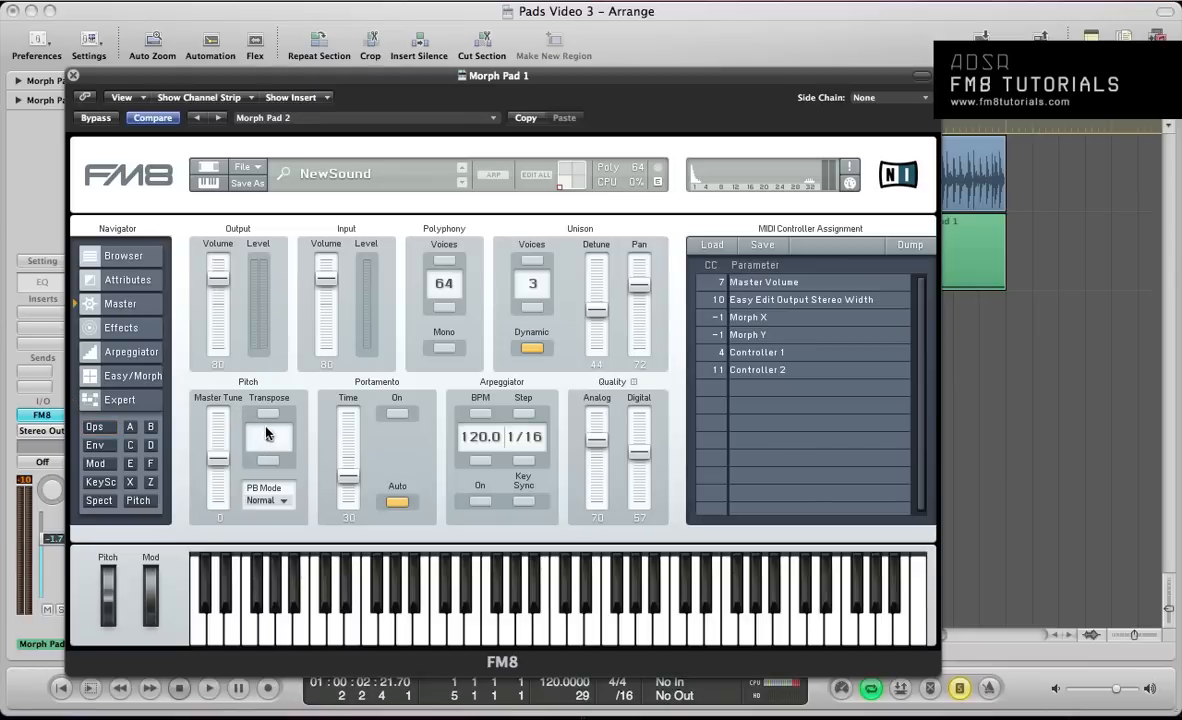
{"action": "type", "text": "12"}
{"action": "key", "text": "Return"}
- Set operator C's waveform to Soft Tristate, route it into operator Z at 100, and audition the loop
{"action": "left_click", "coordinate": [94, 427]}
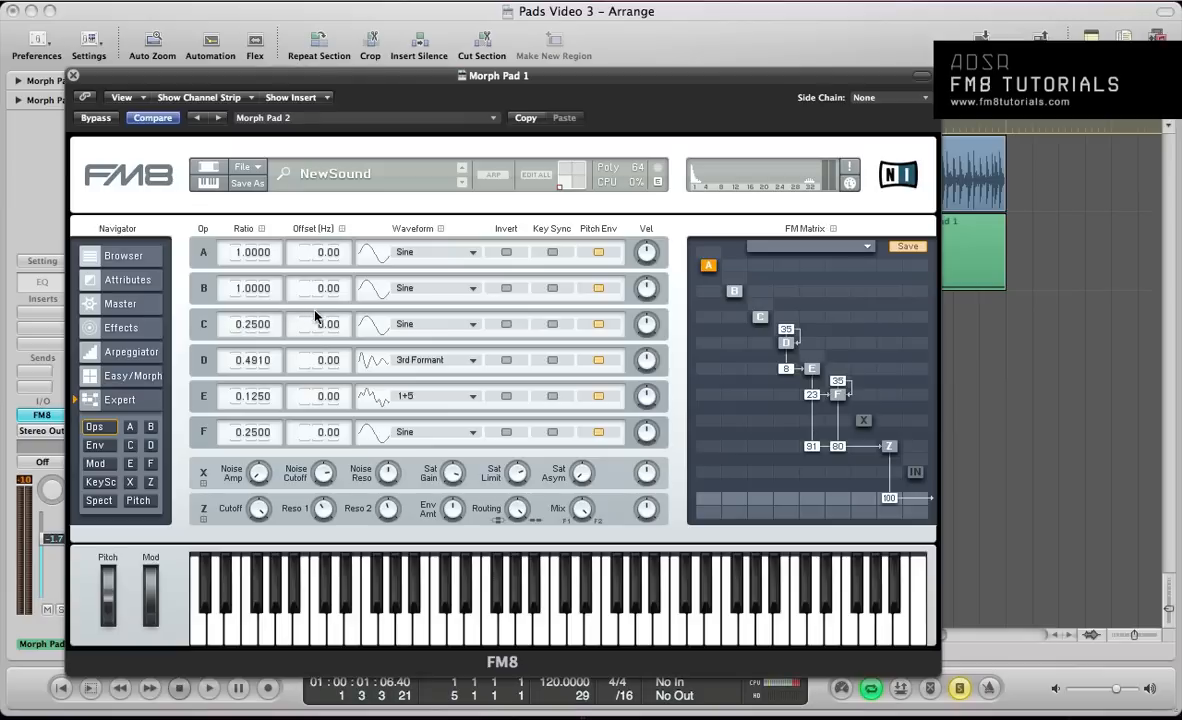
{"action": "left_click", "coordinate": [418, 326]}
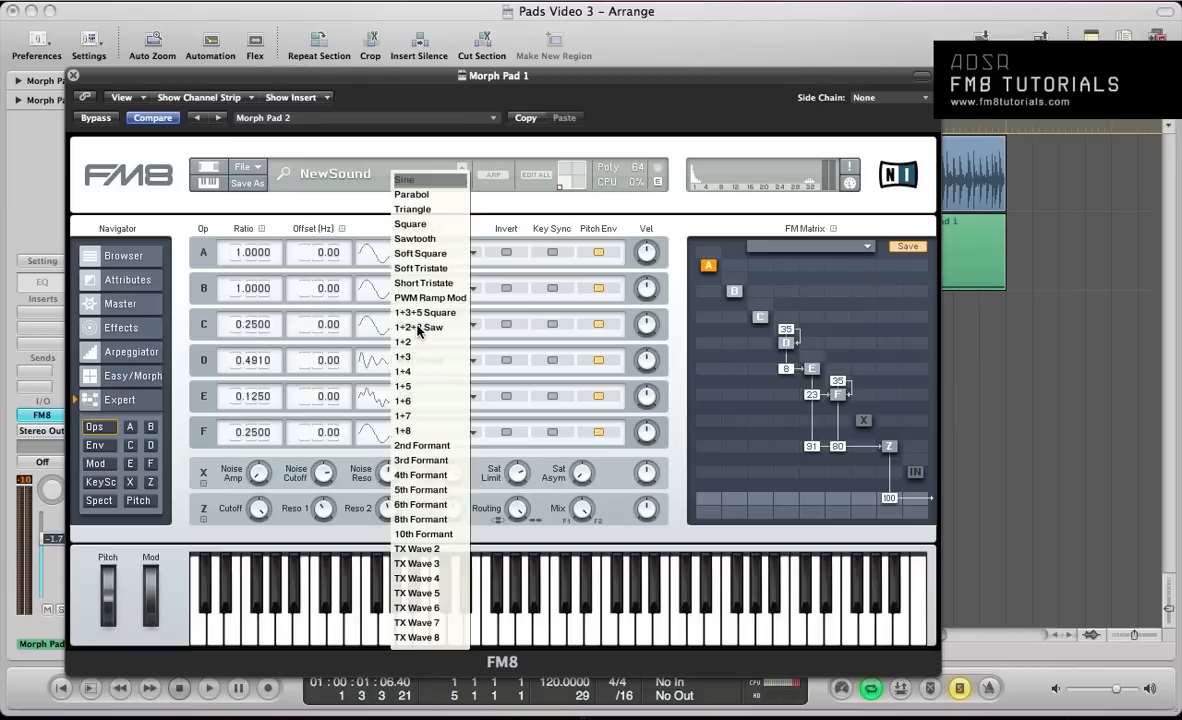
{"action": "left_click", "coordinate": [419, 268]}
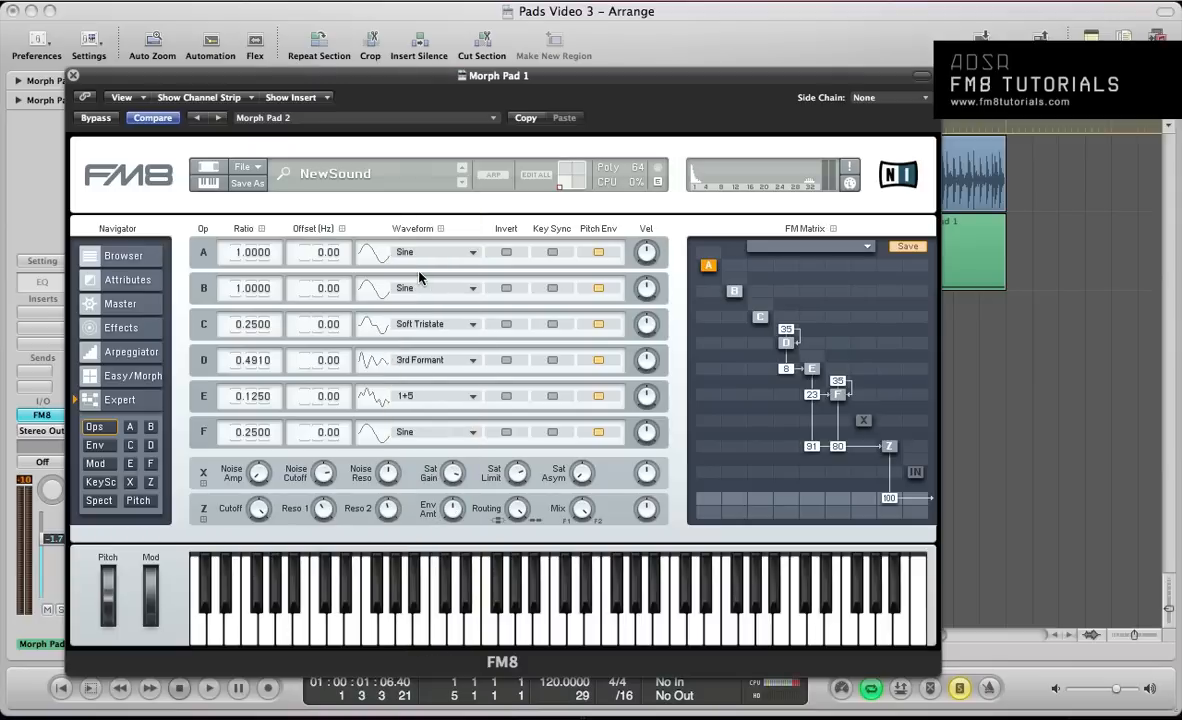
{"action": "left_click_drag", "start_coordinate": [760, 446], "coordinate": [785, 120]}
{"action": "key", "text": "space"}
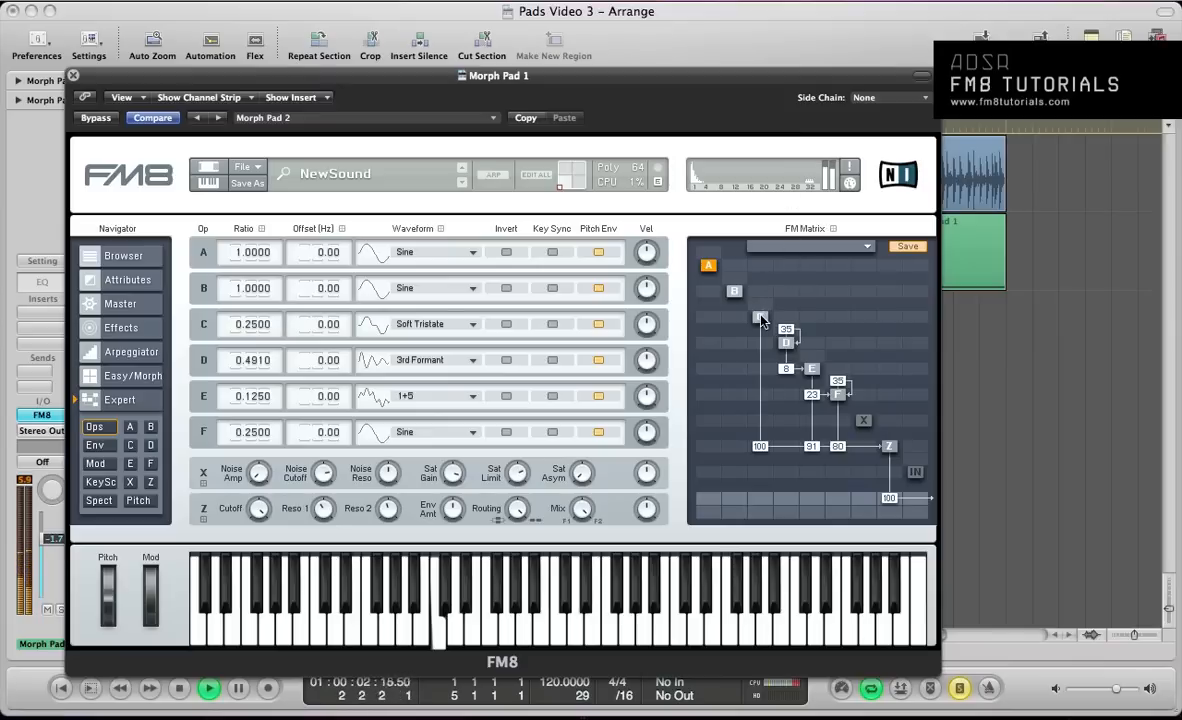
{"action": "key", "text": "space"}
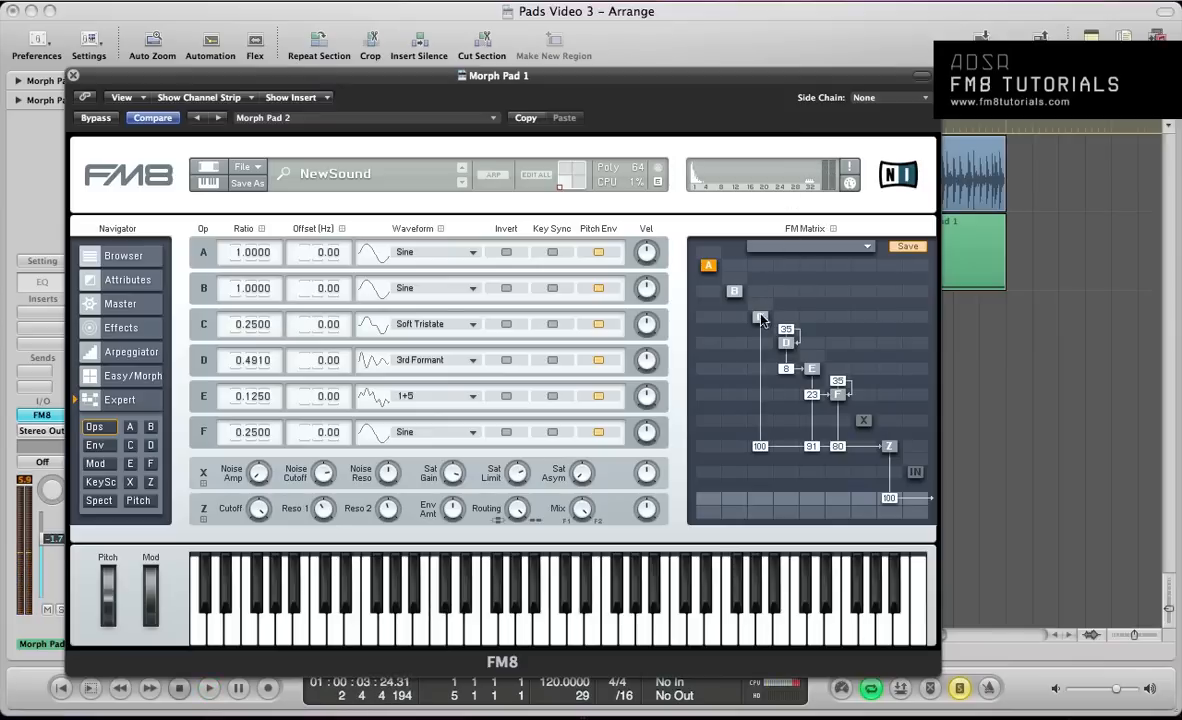
- Set operator C's feedback to 10 and its frequency offset to 1.00 Hz, auditioning the loop after each change
{"action": "left_click_drag", "start_coordinate": [760, 308], "coordinate": [776, 300]}
{"action": "key", "text": "space"}
{"action": "key", "text": "space"}
{"action": "left_click", "coordinate": [321, 315]}
{"action": "left_click", "coordinate": [321, 315]}
{"action": "key", "text": "space"}
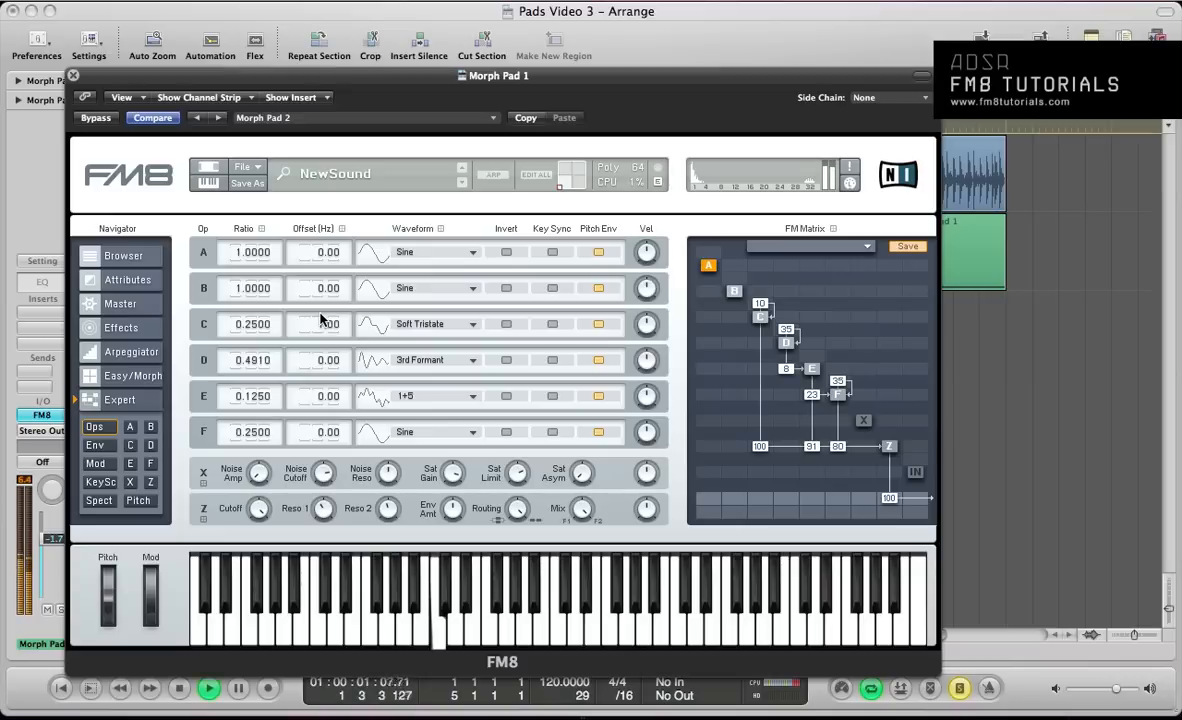
{"action": "key", "text": "space"}
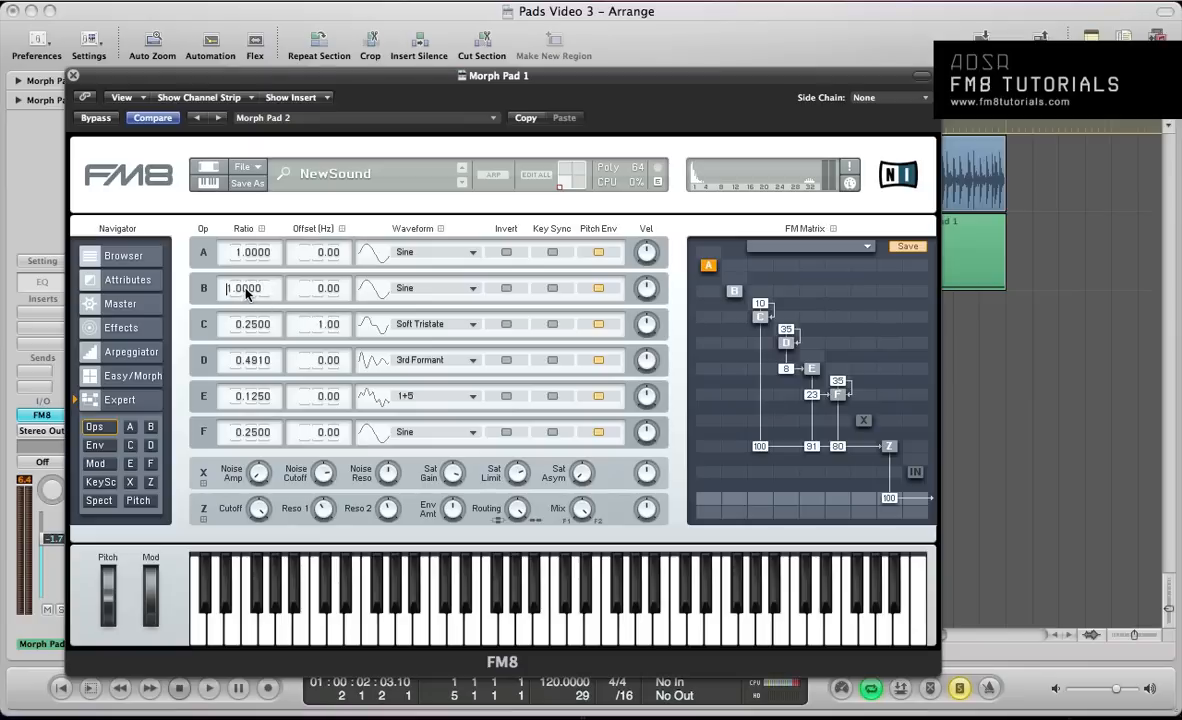
- Set operator B's ratio to 0.2500 and its waveform to Sawtooth
{"action": "type", "text": "25"}
{"action": "left_click", "coordinate": [395, 256]}
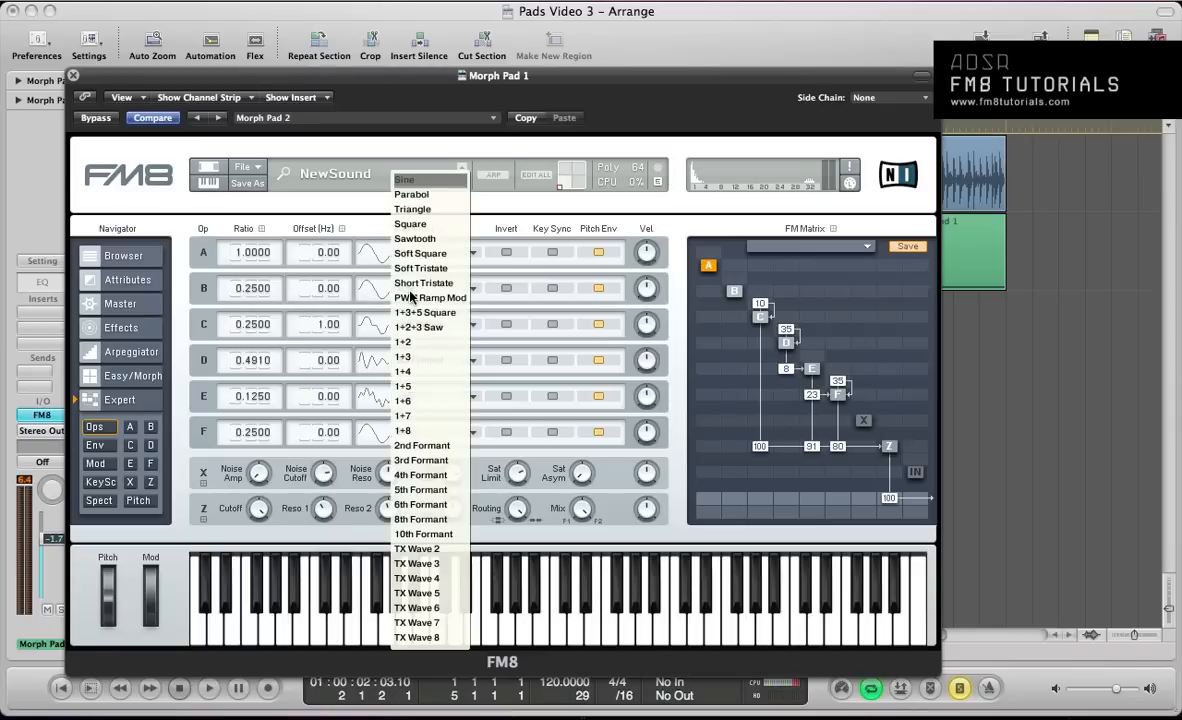
{"action": "left_click", "coordinate": [414, 241]}
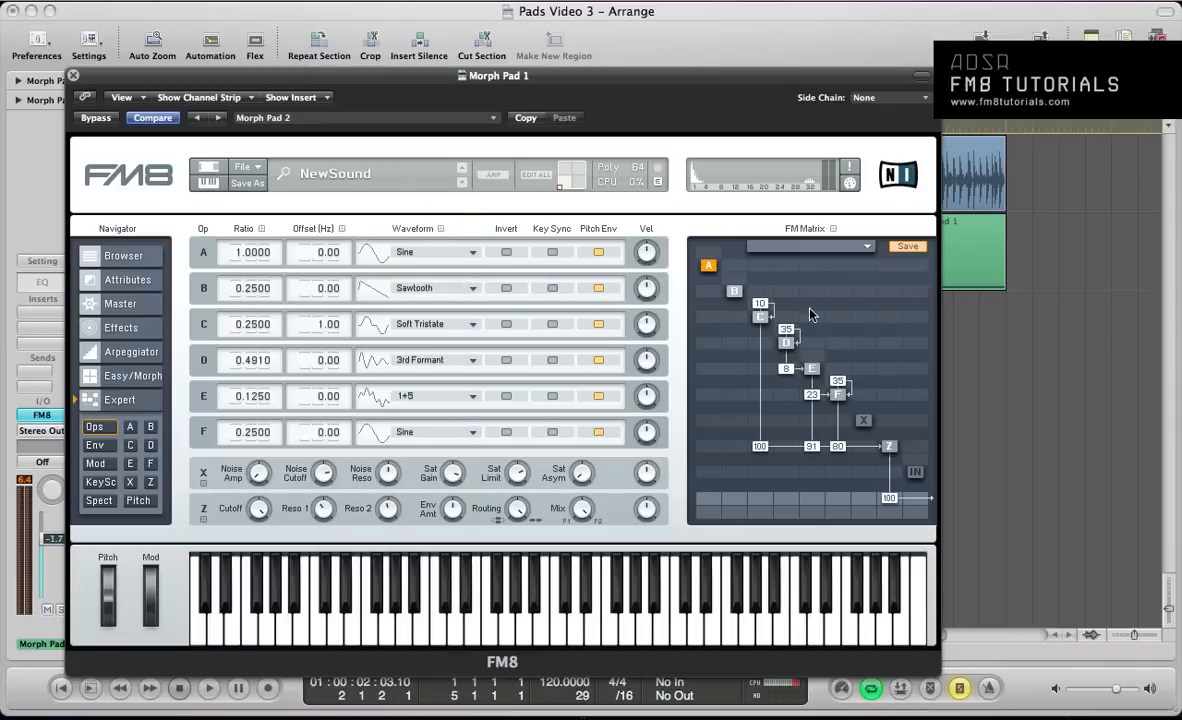
- Set operator B's feedback to 10 and route it into operator F at 5 and operator C at 37 while auditioning
{"action": "left_click_drag", "start_coordinate": [738, 283], "coordinate": [746, 280]}
{"action": "mouse_move", "coordinate": [740, 405]}
{"action": "left_mouse_down"}
{"action": "mouse_move", "coordinate": [744, 392]}
{"action": "mouse_move", "coordinate": [743, 403]}
{"action": "left_mouse_up"}
{"action": "key", "text": "space"}
{"action": "key", "text": "space"}
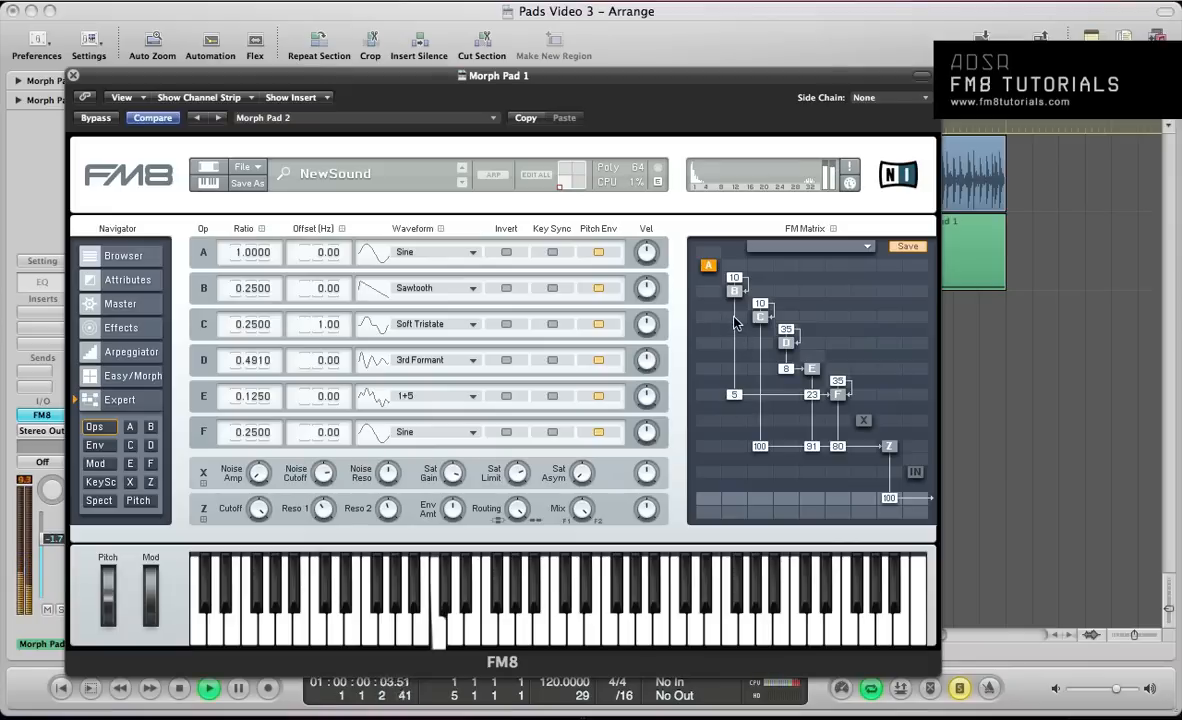
{"action": "left_click_drag", "start_coordinate": [735, 320], "coordinate": [744, 291]}
{"action": "key", "text": "space"}
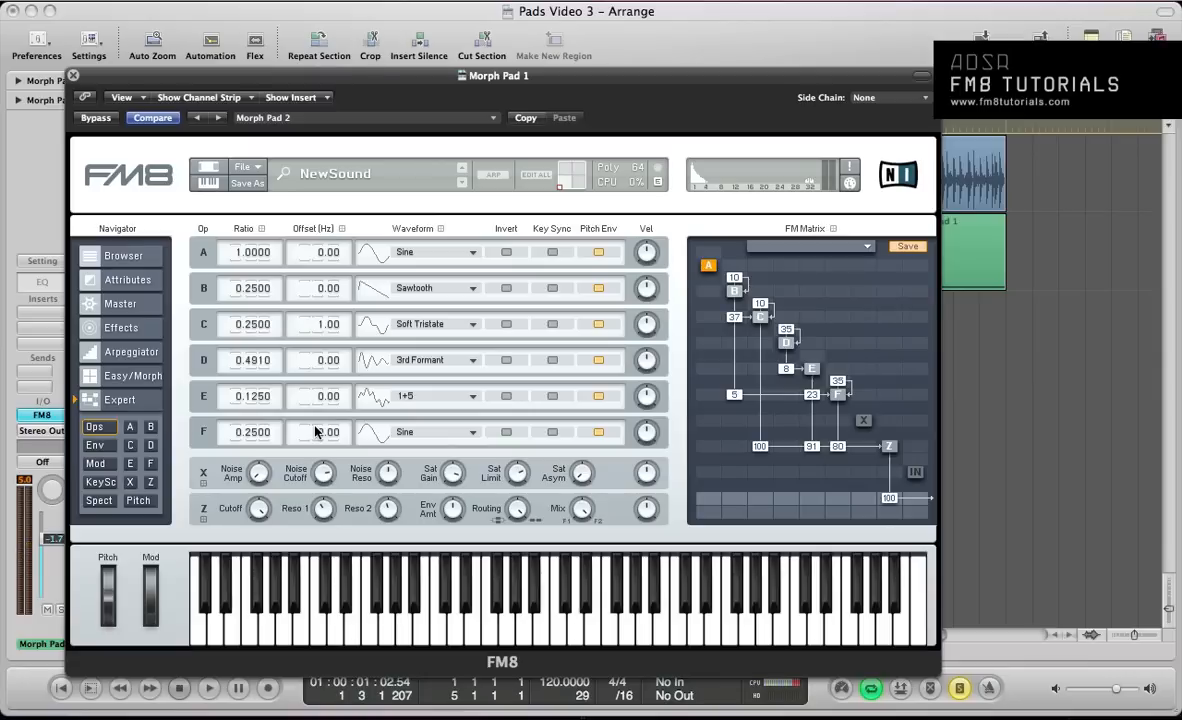
- Tempo-sync operator A's envelope and place its sustain point at 0.250 with full level and its release end at about 0.281
{"action": "left_click", "coordinate": [96, 447]}
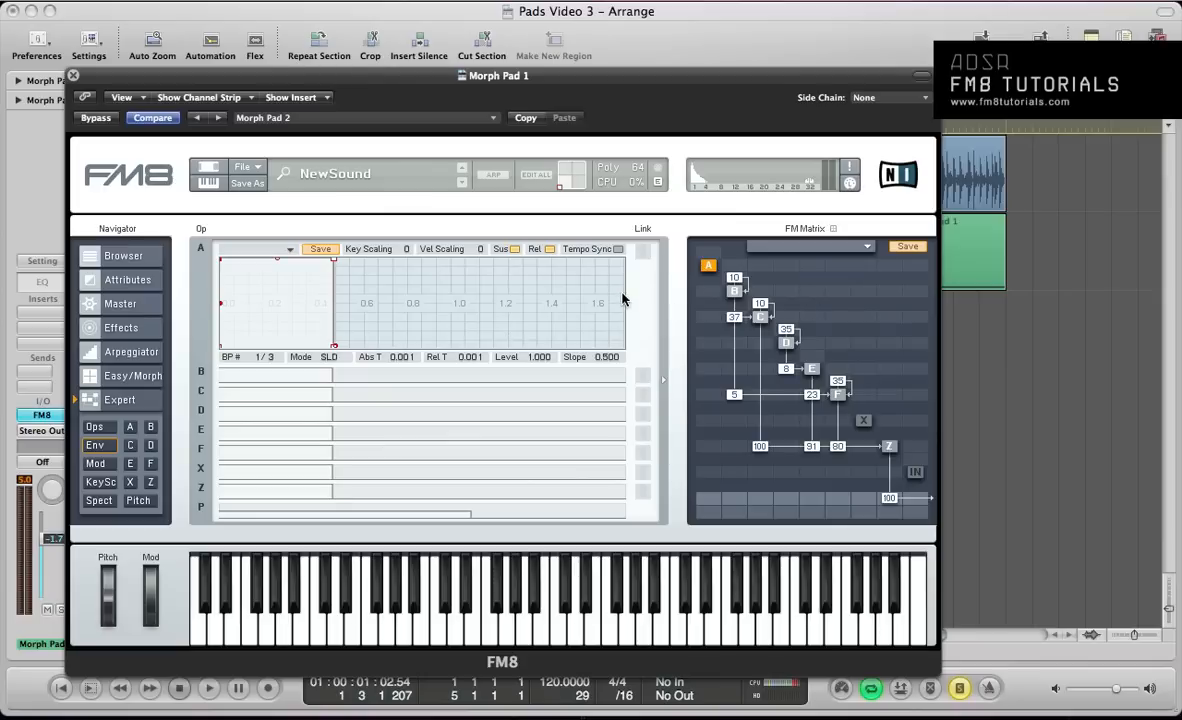
{"action": "left_click", "coordinate": [618, 250]}
{"action": "left_click_drag", "start_coordinate": [360, 297], "coordinate": [530, 249]}
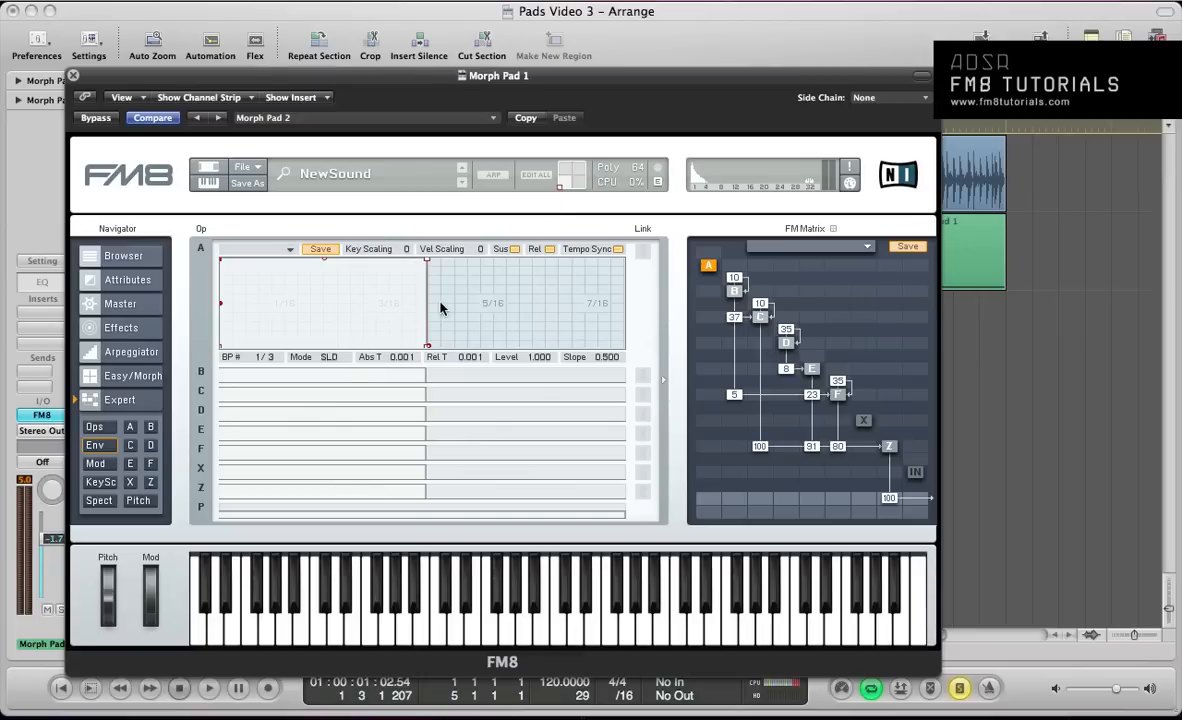
{"action": "left_click_drag", "start_coordinate": [428, 262], "coordinate": [361, 294]}
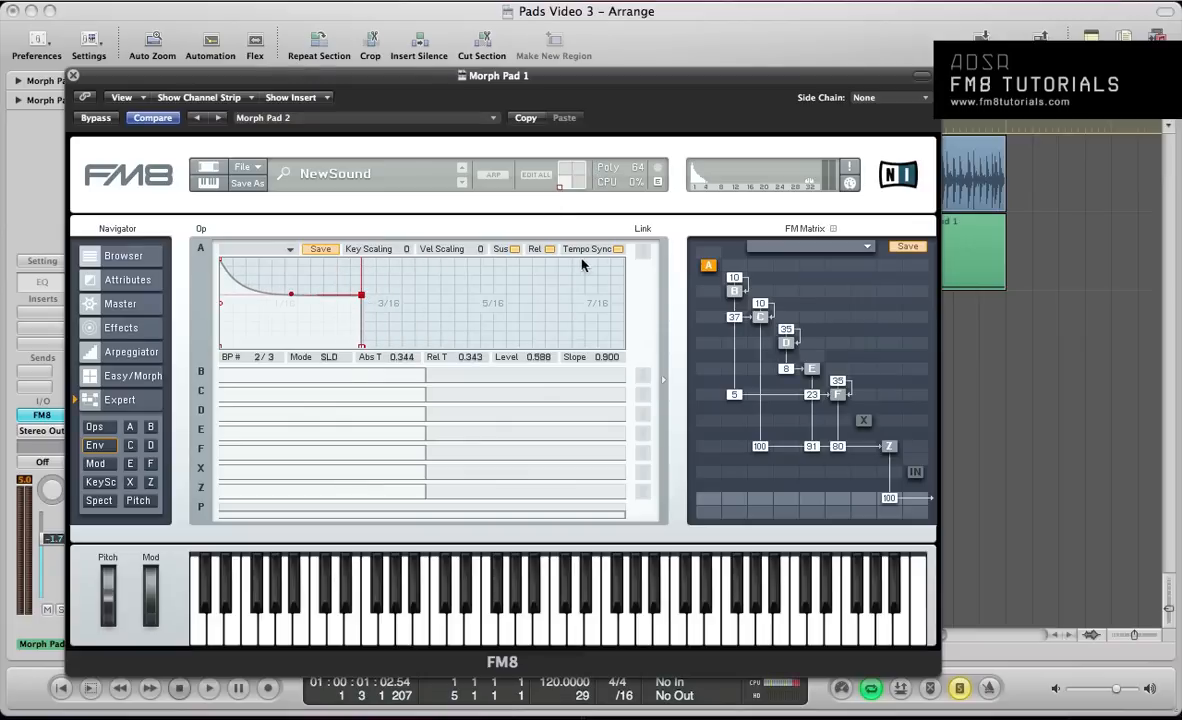
{"action": "left_click_drag", "start_coordinate": [275, 284], "coordinate": [355, 228]}
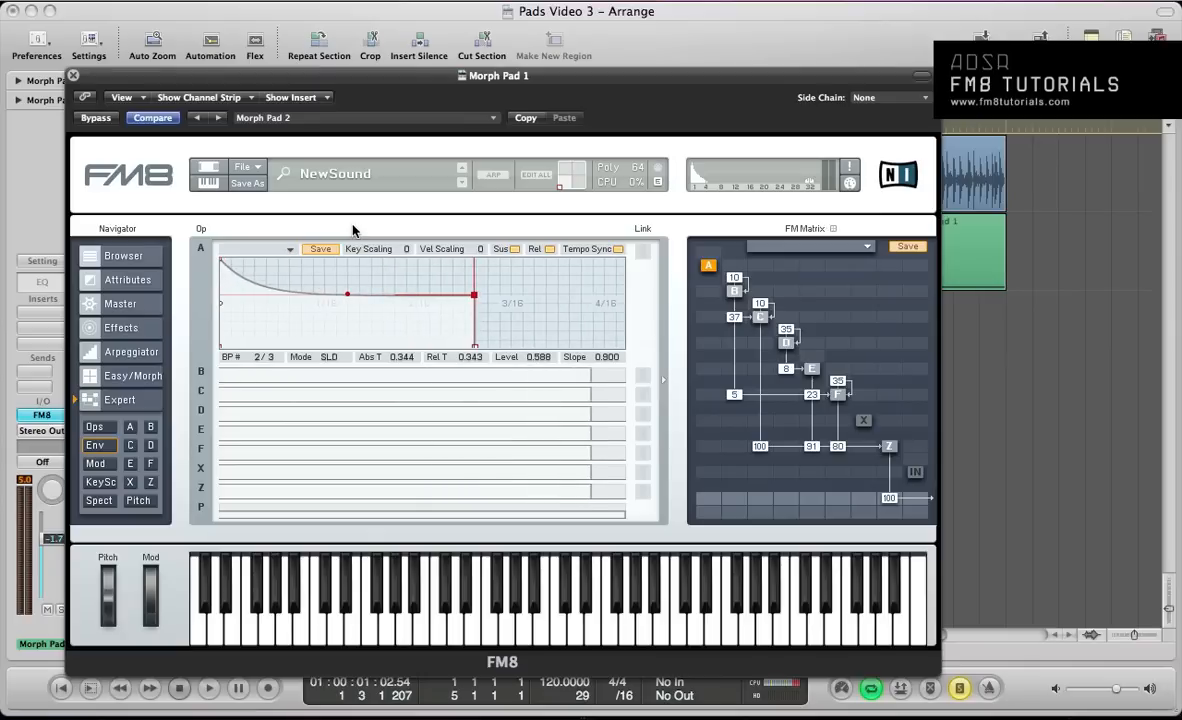
{"action": "left_click_drag", "start_coordinate": [474, 297], "coordinate": [405, 255]}
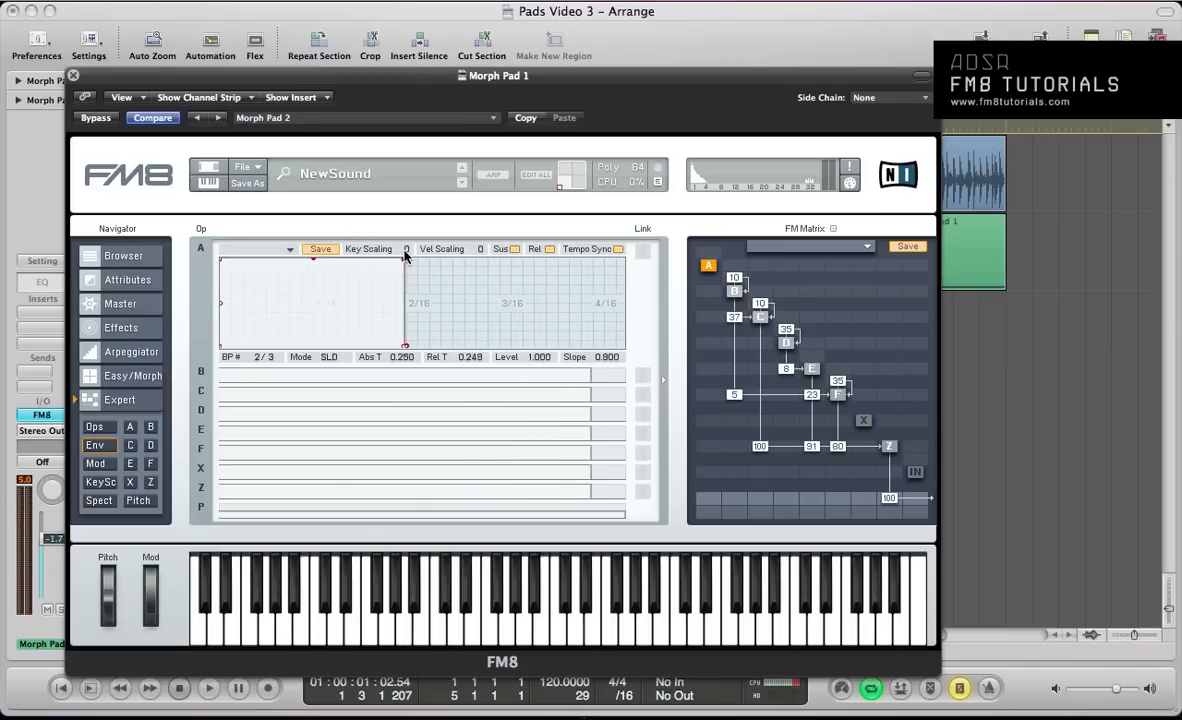
{"action": "left_click_drag", "start_coordinate": [404, 345], "coordinate": [418, 347]}
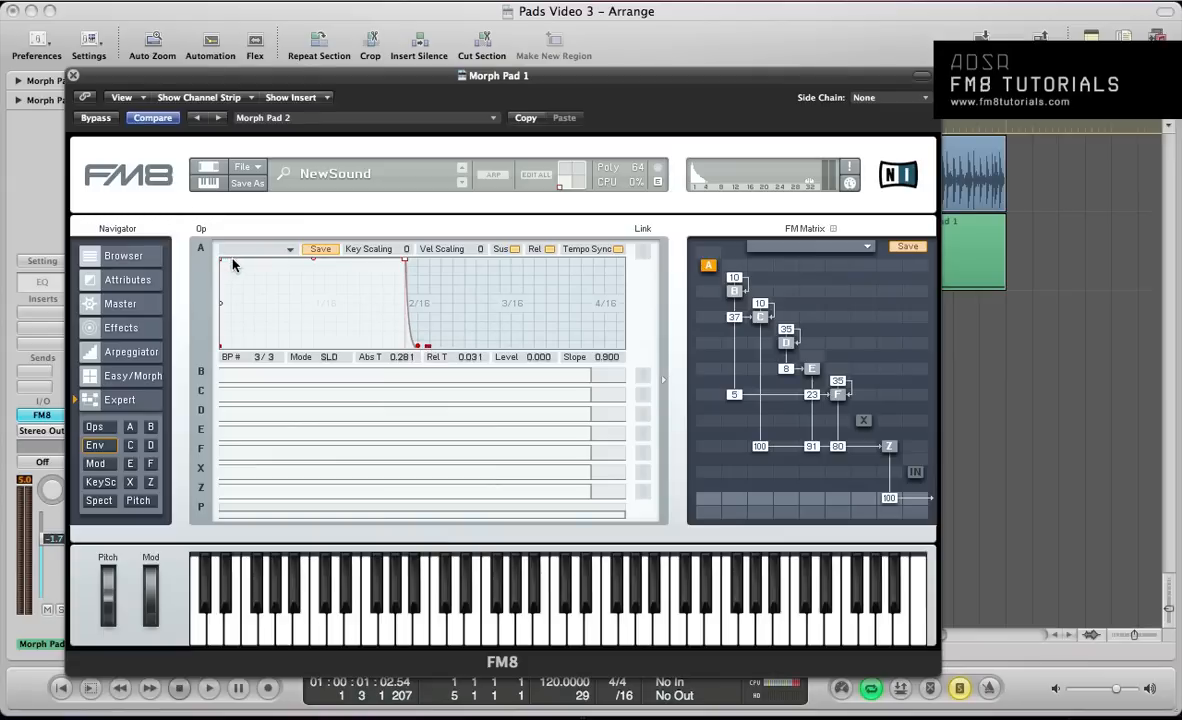
- Add a zero-level breakpoint at the start of operator A's envelope in FIX mode and curve the rise with slope 0.420
{"action": "right_click", "coordinate": [233, 260]}
{"action": "mouse_move", "coordinate": [233, 260]}
{"action": "left_mouse_down"}
{"action": "mouse_move", "coordinate": [236, 276]}
{"action": "mouse_move", "coordinate": [239, 262]}
{"action": "mouse_move", "coordinate": [227, 260]}
{"action": "left_mouse_up"}
{"action": "left_click_drag", "start_coordinate": [227, 260], "coordinate": [207, 356]}
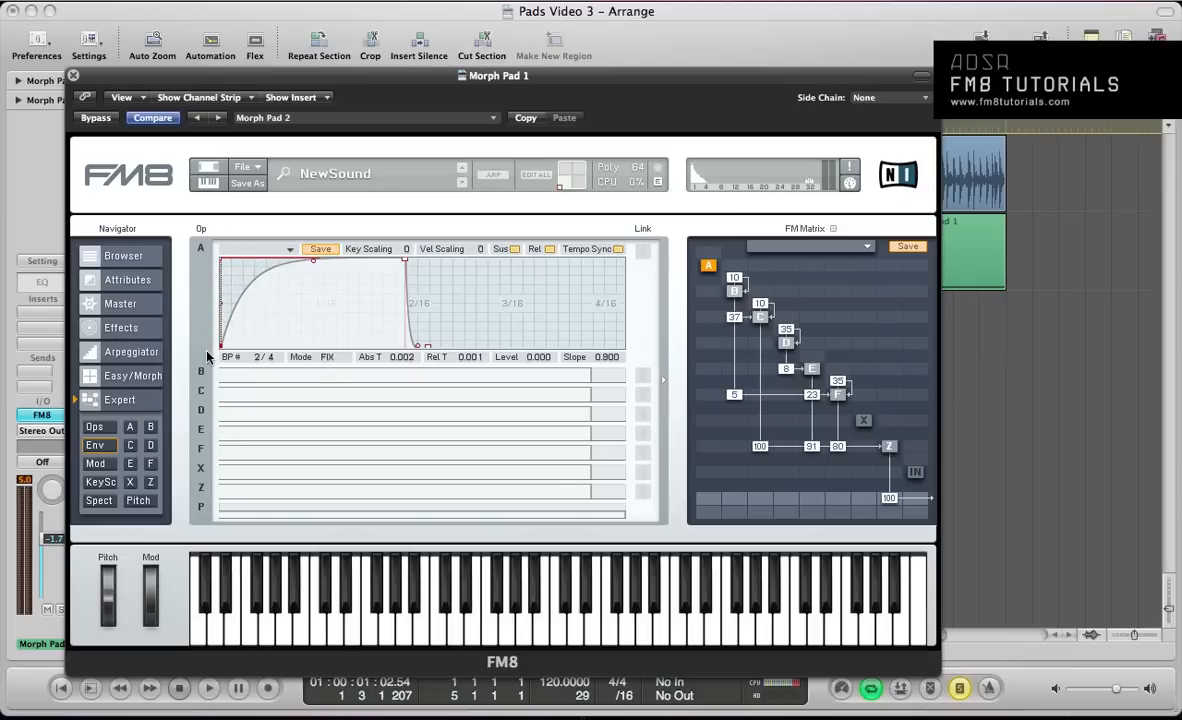
{"action": "left_click_drag", "start_coordinate": [290, 255], "coordinate": [319, 311]}
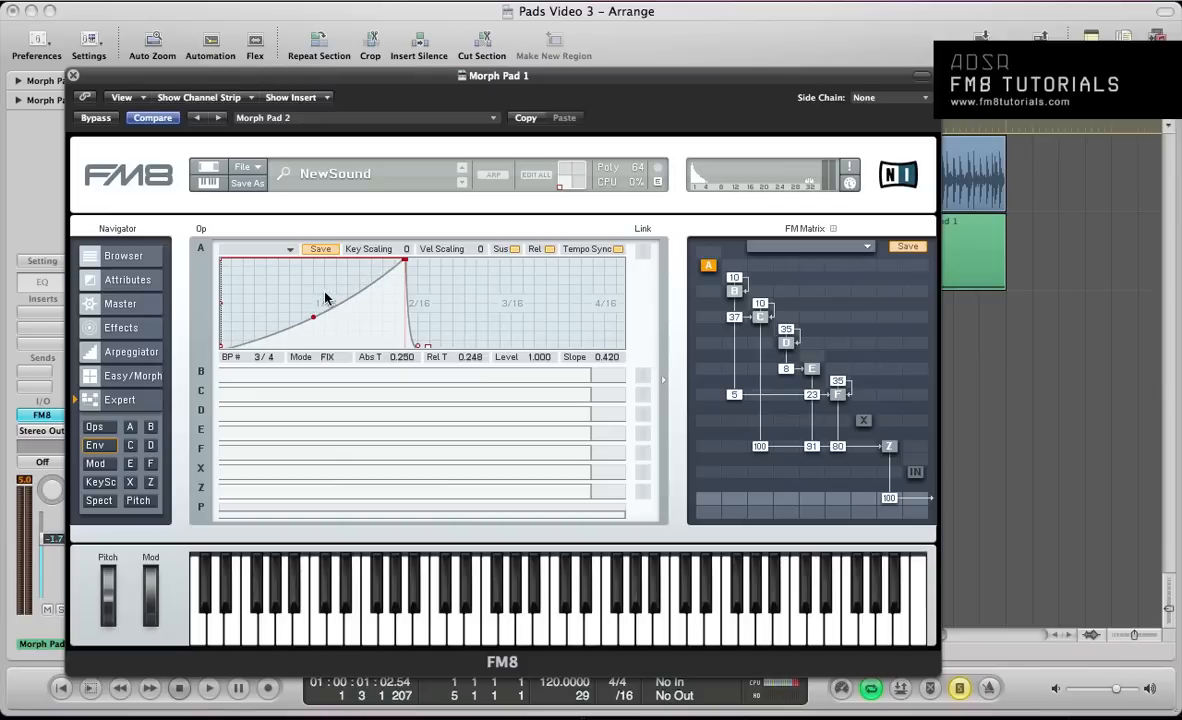
- Link the envelopes of operators B and C, set start level 0.856 and release end 0.533, and audition the loop
{"action": "left_click", "coordinate": [252, 384]}
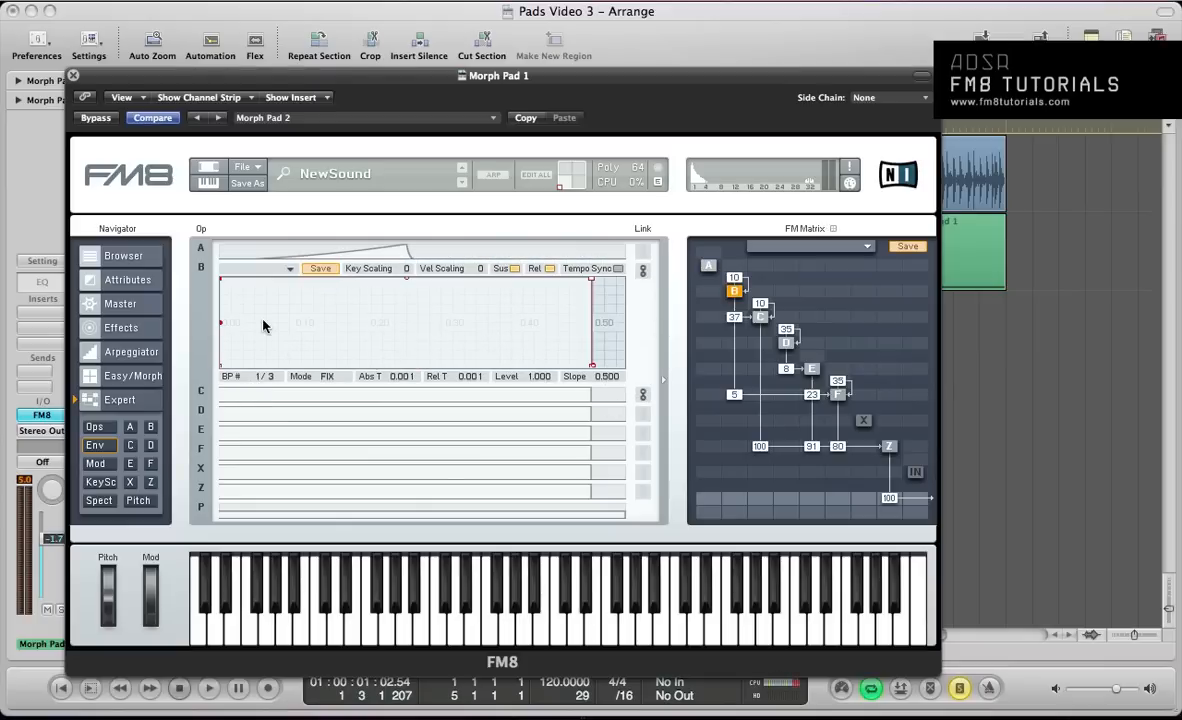
{"action": "left_click_drag", "start_coordinate": [222, 285], "coordinate": [222, 294]}
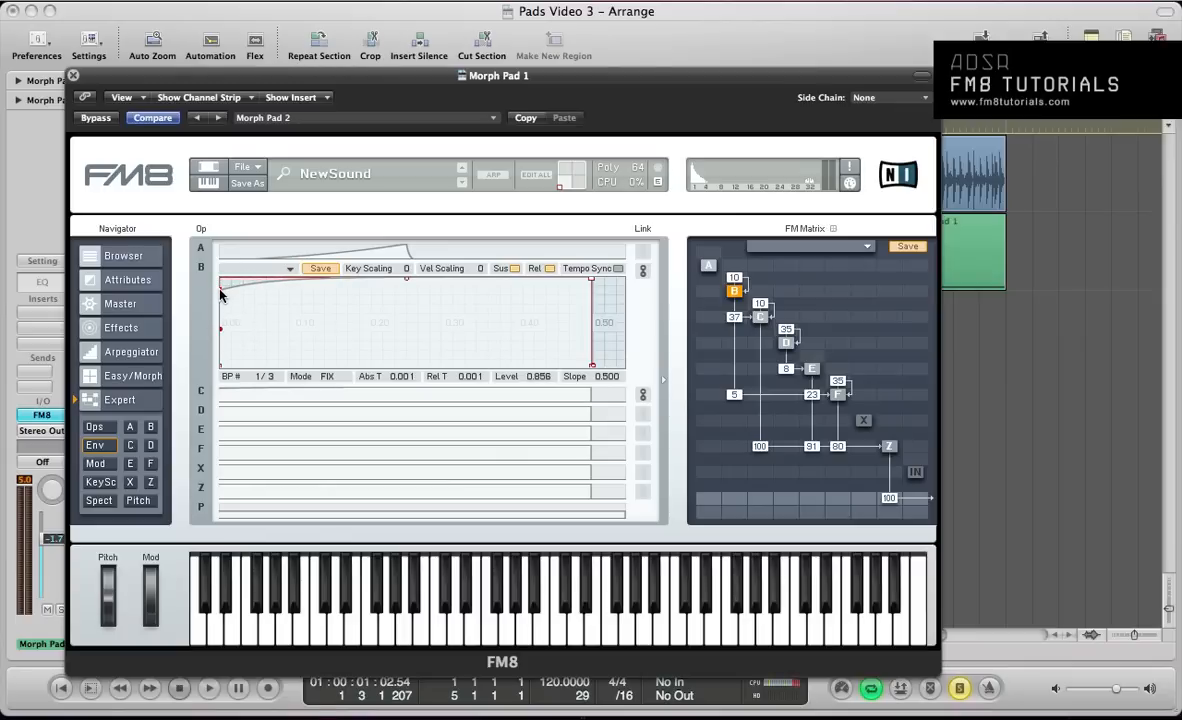
{"action": "left_click_drag", "start_coordinate": [590, 366], "coordinate": [618, 374]}
{"action": "key", "text": "space"}
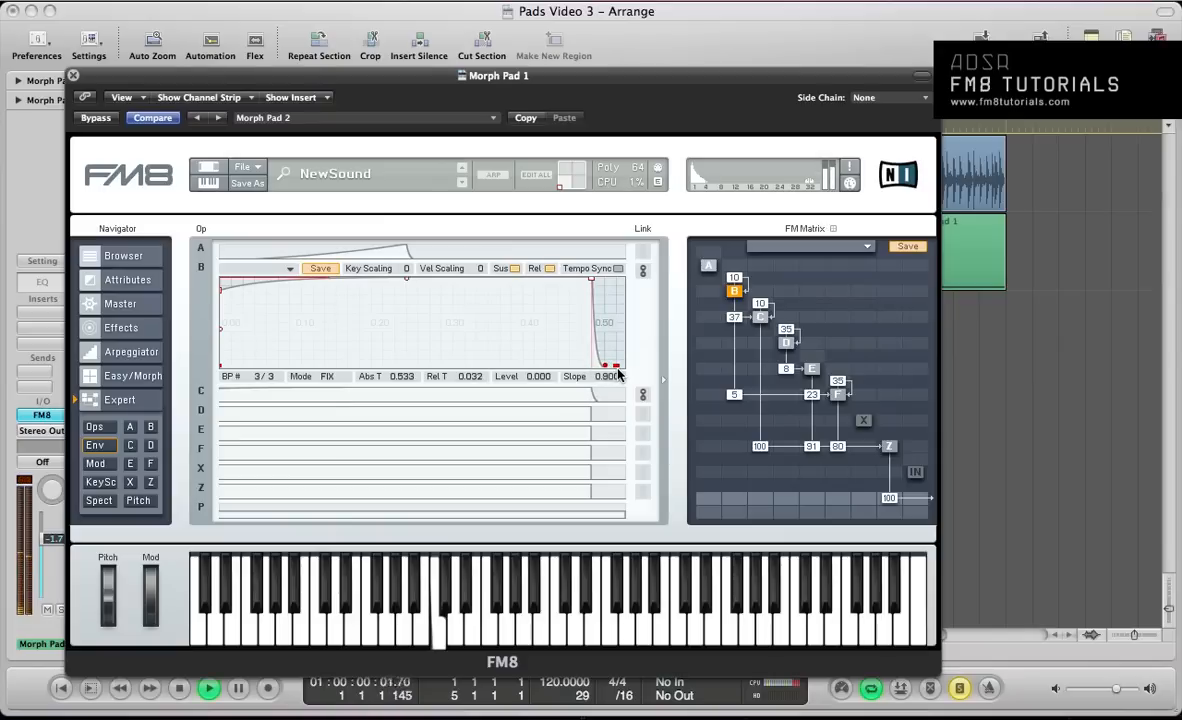
{"action": "key", "text": "space"}
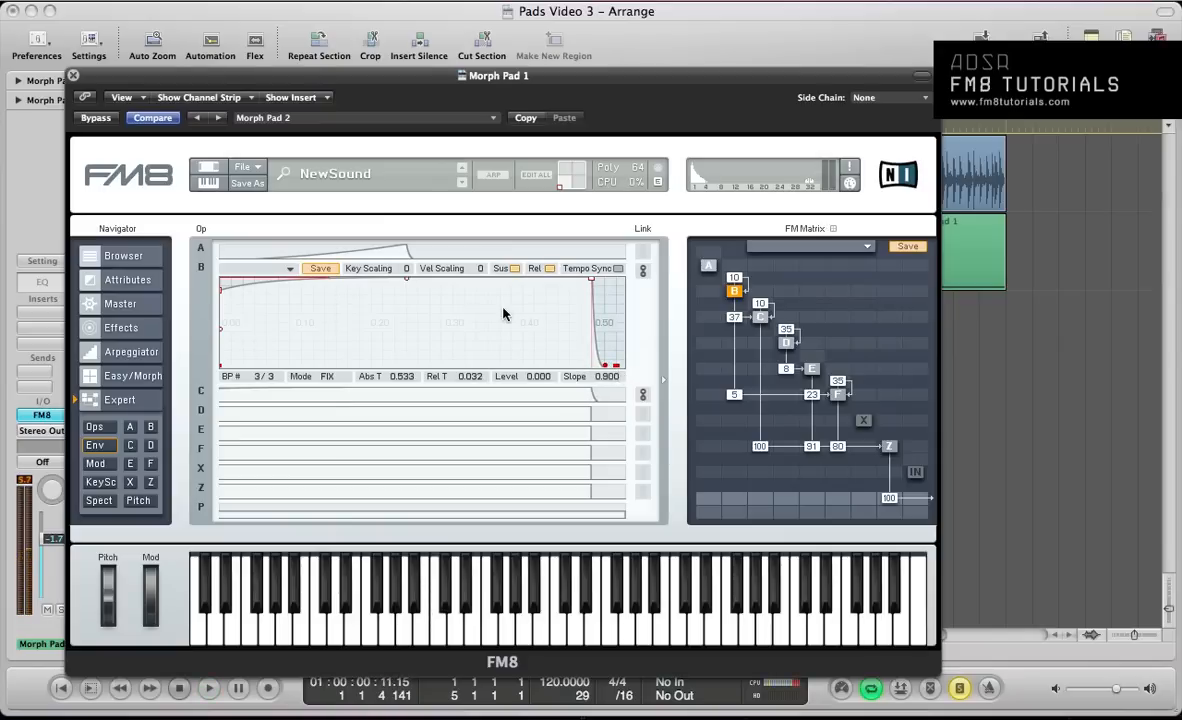
- Link the envelopes of operators D, E and F together and turn on tempo sync for them
{"action": "left_click", "coordinate": [311, 411]}
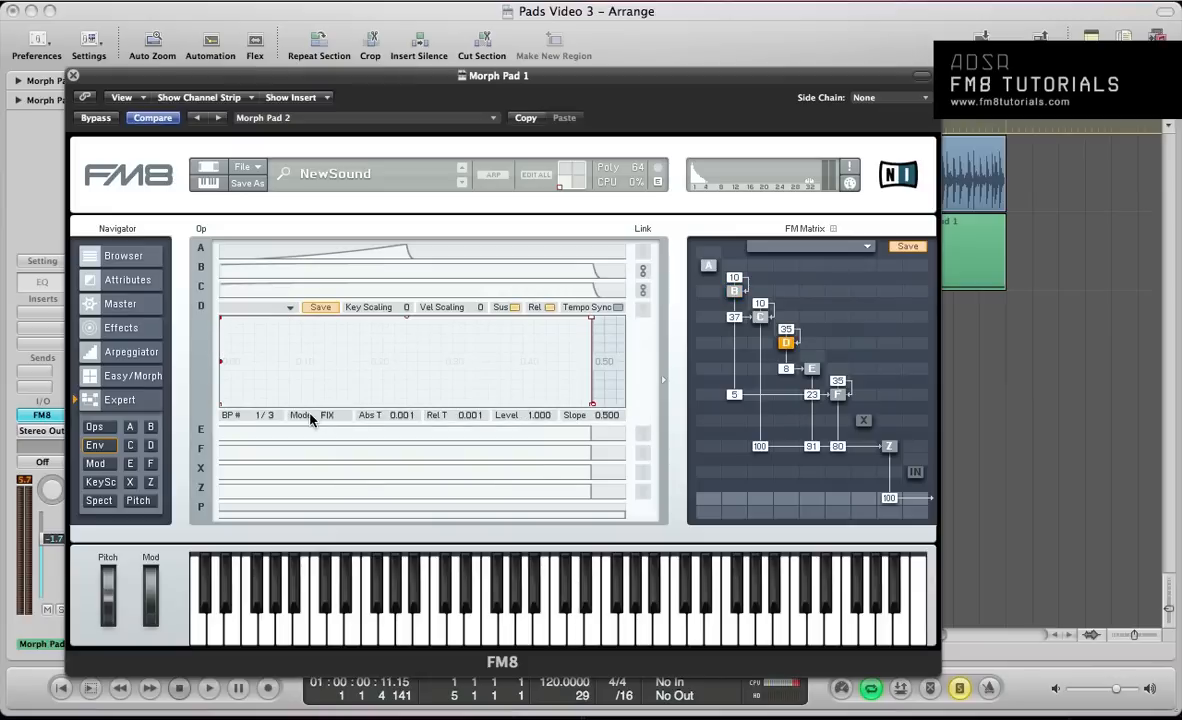
{"action": "left_click", "coordinate": [644, 436]}
{"action": "left_click_drag", "start_coordinate": [332, 377], "coordinate": [350, 420]}
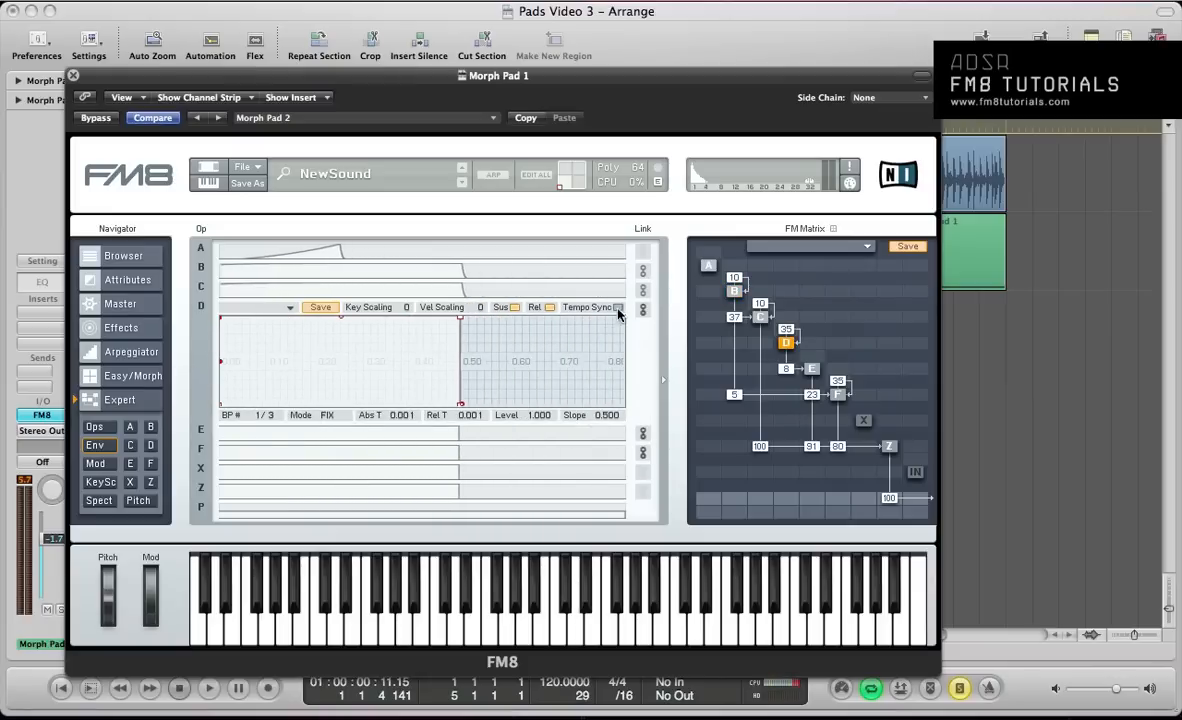
{"action": "left_click", "coordinate": [615, 430]}
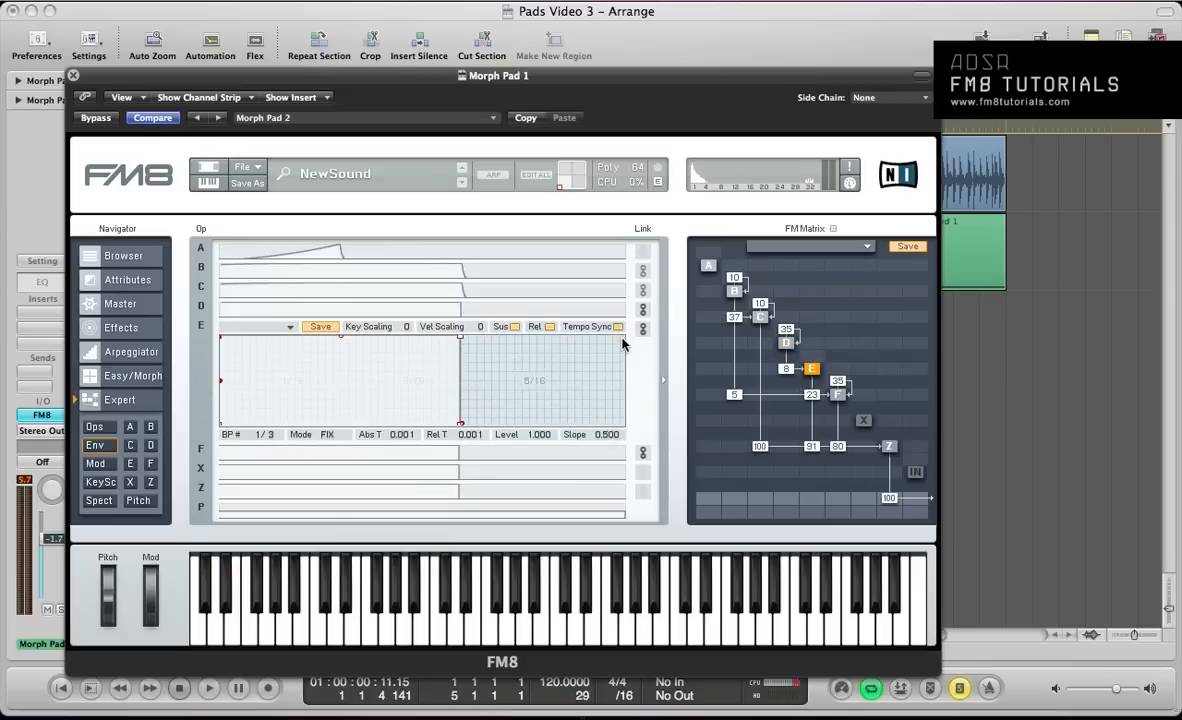
{"action": "left_click", "coordinate": [596, 448]}
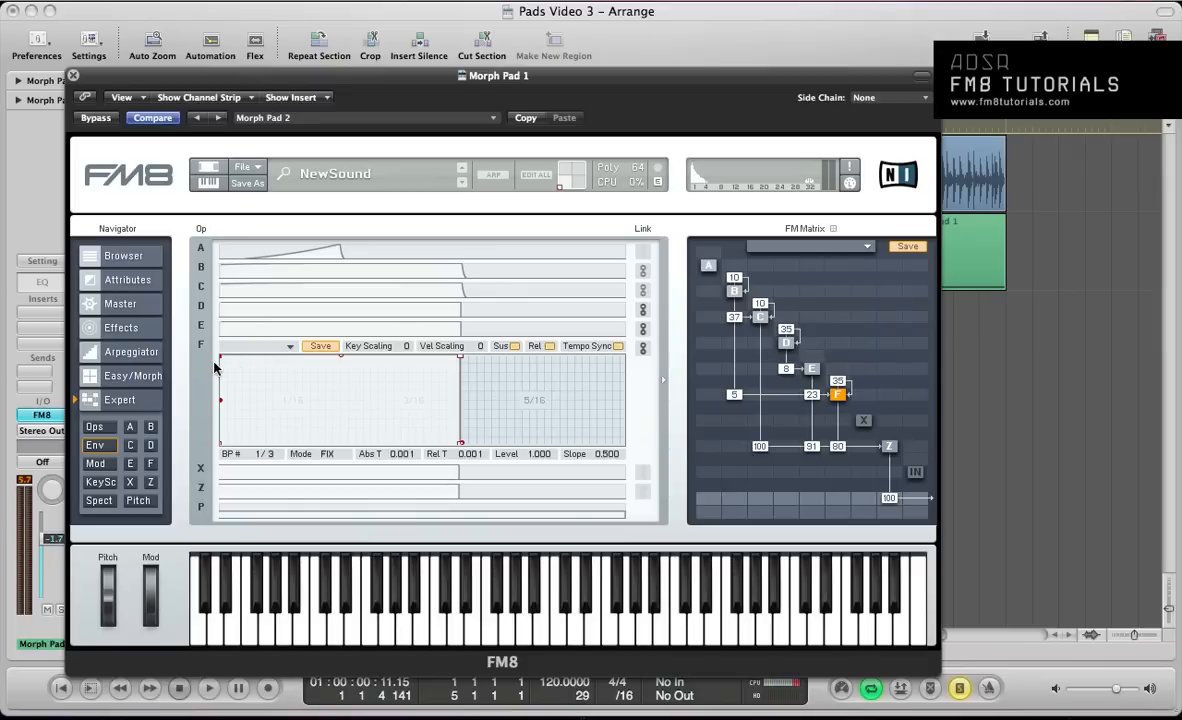
- Shape the attack of the linked D, E and F envelopes to peak at 0.250 with level 0.845 and slope 0.380
{"action": "left_click_drag", "start_coordinate": [256, 376], "coordinate": [394, 564]}
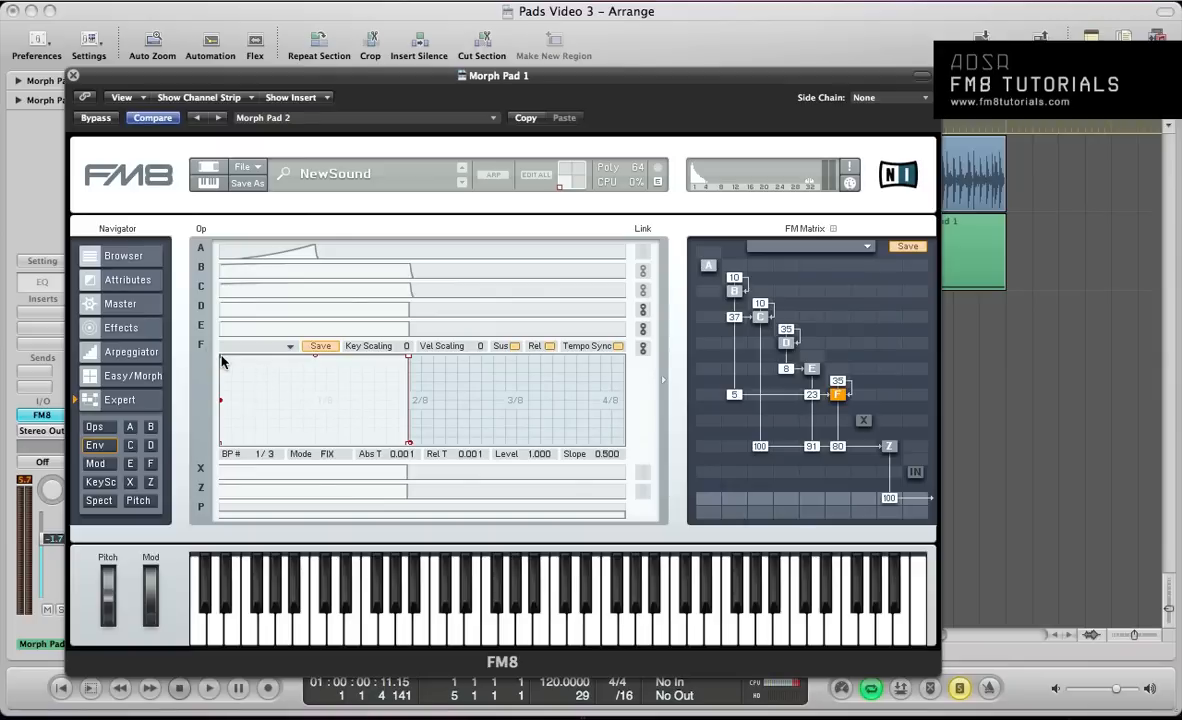
{"action": "left_click_drag", "start_coordinate": [222, 361], "coordinate": [278, 357]}
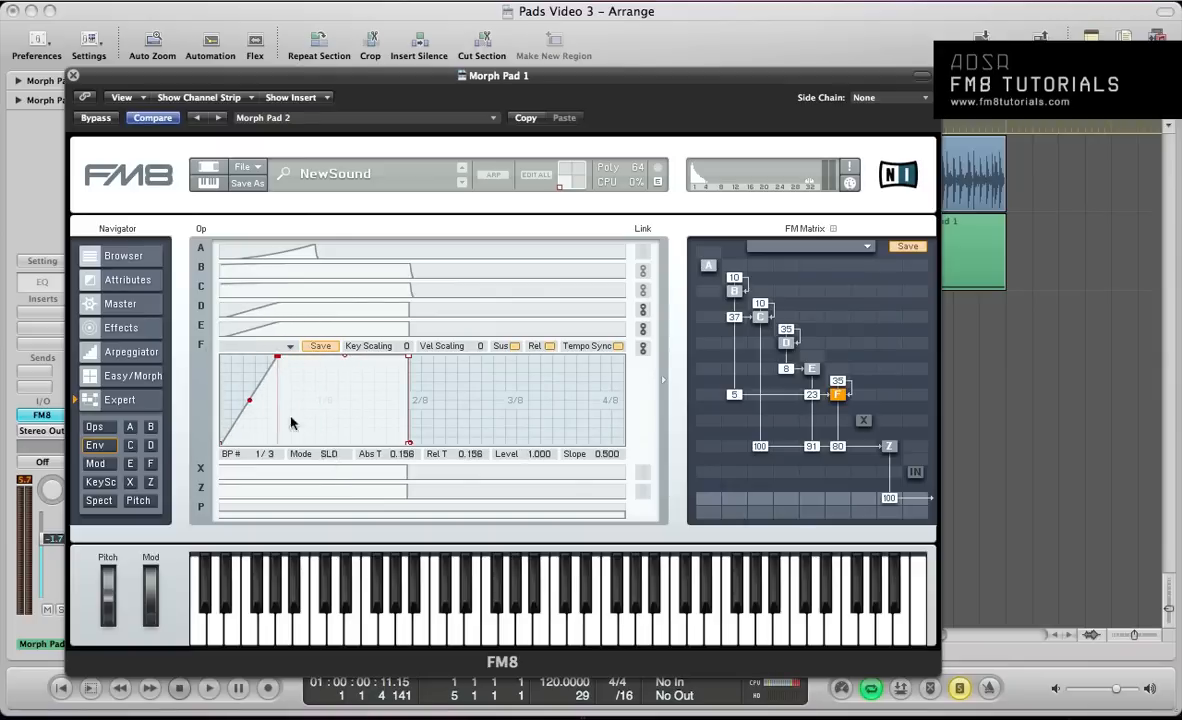
{"action": "left_click_drag", "start_coordinate": [274, 362], "coordinate": [318, 369]}
{"action": "mouse_move", "coordinate": [268, 410]}
{"action": "left_mouse_down"}
{"action": "mouse_move", "coordinate": [276, 396]}
{"action": "mouse_move", "coordinate": [272, 424]}
{"action": "left_mouse_up"}
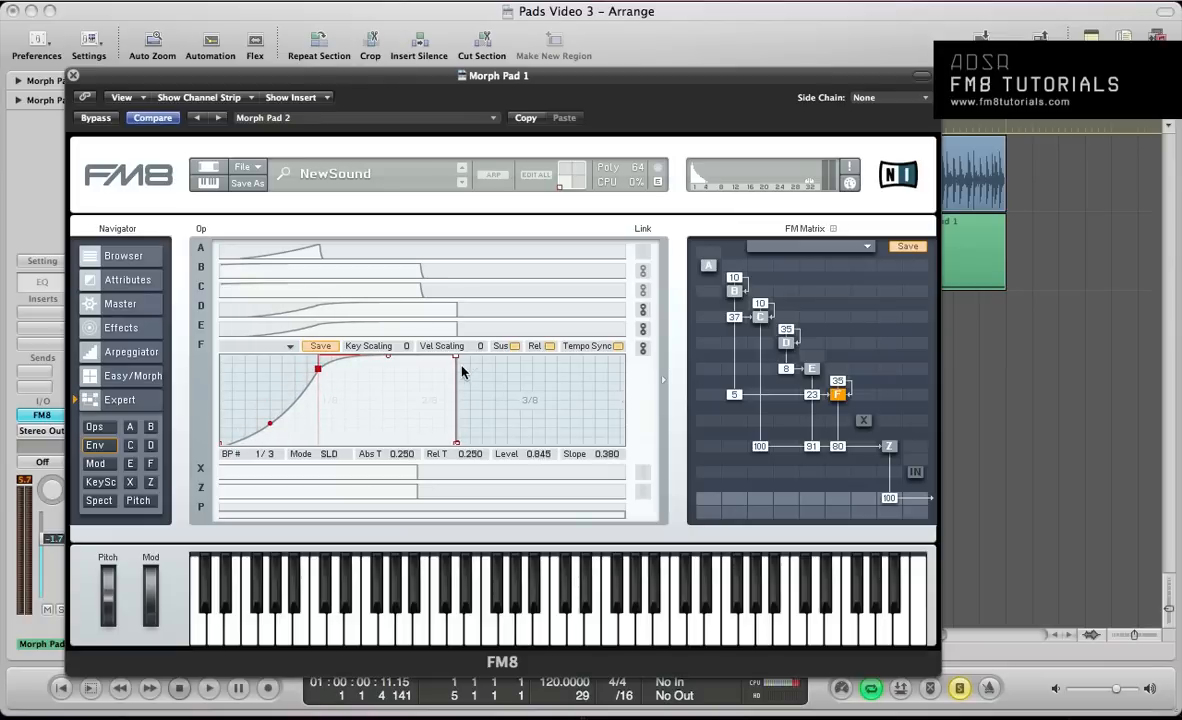
- Move the linked envelopes' sustain point to 1.000 slightly below the peak, end the release at 1.062, and audition
{"action": "left_click_drag", "start_coordinate": [456, 356], "coordinate": [601, 376]}
{"action": "left_click_drag", "start_coordinate": [600, 442], "coordinate": [620, 453]}
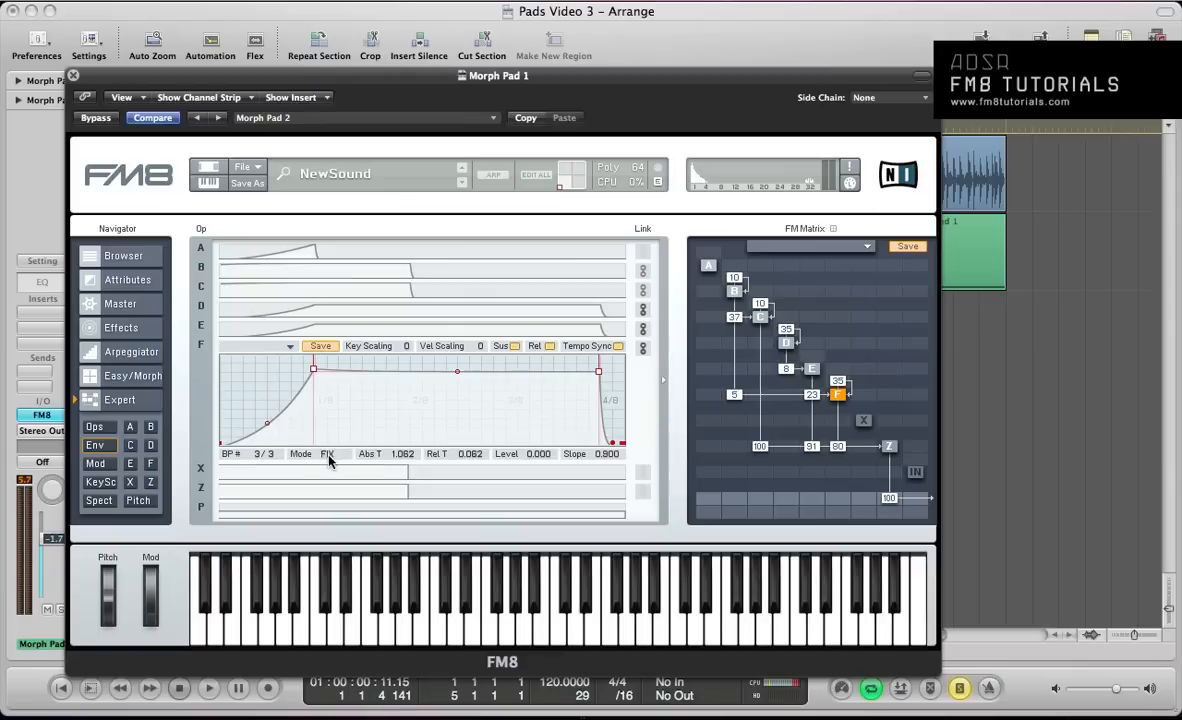
{"action": "key", "text": "space"}
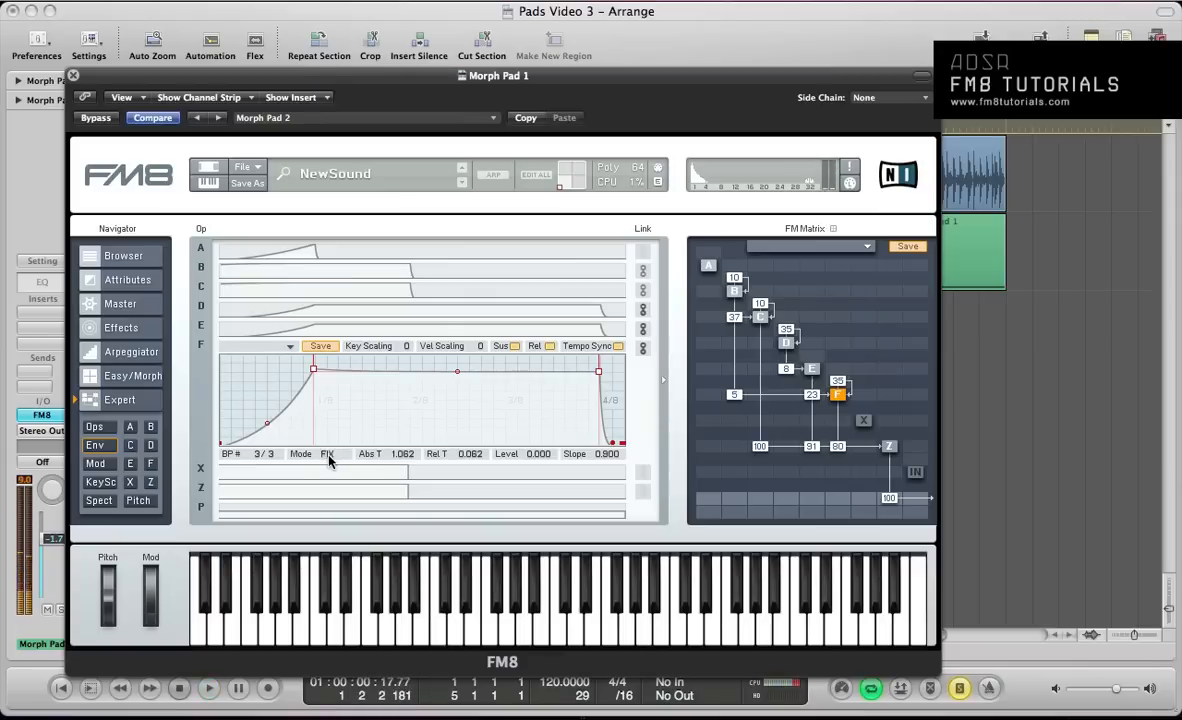
{"action": "key", "text": "space"}
- Set the attack slope of the linked D, E and F envelopes to 0.410 and audition the loop
{"action": "left_click", "coordinate": [313, 369]}
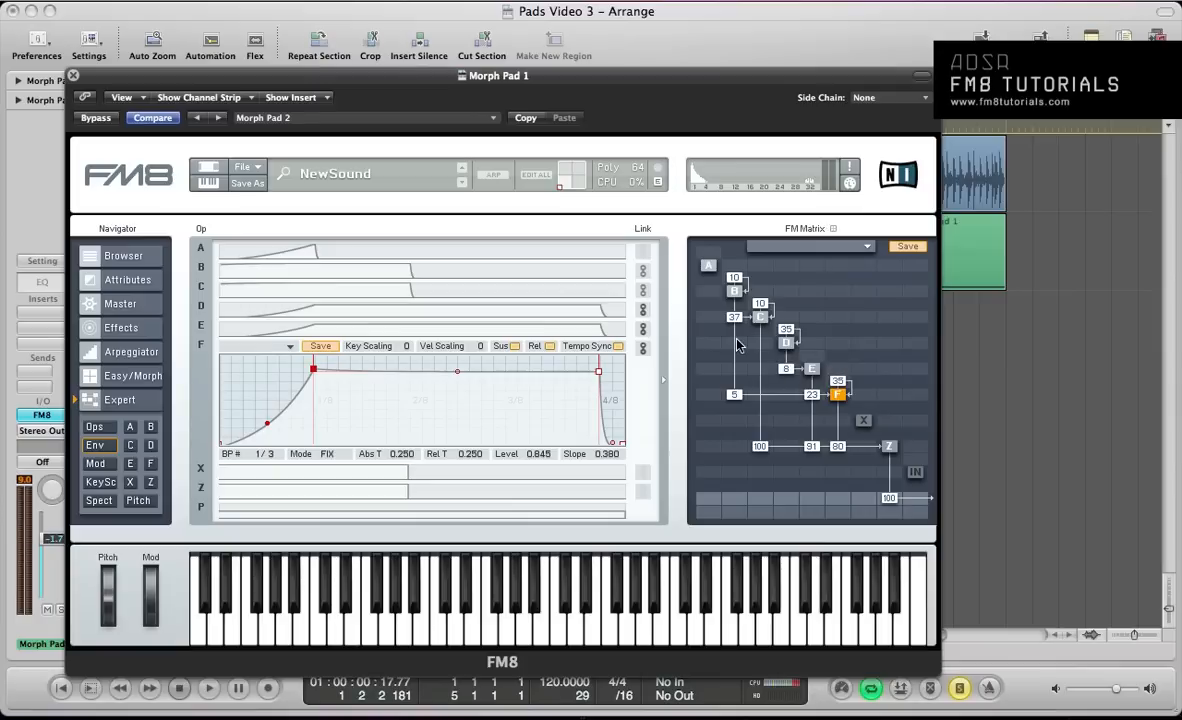
{"action": "key", "text": "space"}
{"action": "key", "text": "space"}
{"action": "mouse_move", "coordinate": [267, 424]}
{"action": "left_mouse_down"}
{"action": "mouse_move", "coordinate": [269, 440]}
{"action": "mouse_move", "coordinate": [264, 400]}
{"action": "mouse_move", "coordinate": [301, 430]}
{"action": "mouse_move", "coordinate": [279, 433]}
{"action": "mouse_move", "coordinate": [277, 422]}
{"action": "left_mouse_up"}
{"action": "key", "text": "space"}
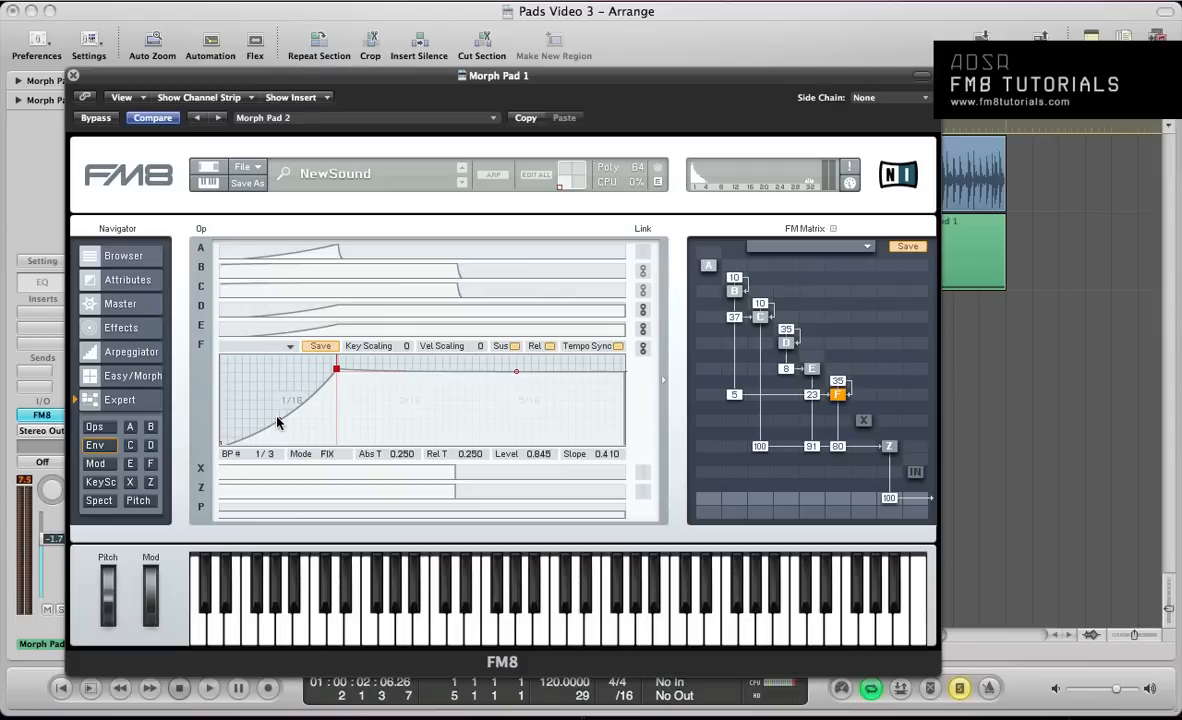
- Link the envelopes of operators X and Z together and turn on tempo sync for them
{"action": "left_click", "coordinate": [273, 473]}
{"action": "left_click", "coordinate": [346, 492]}
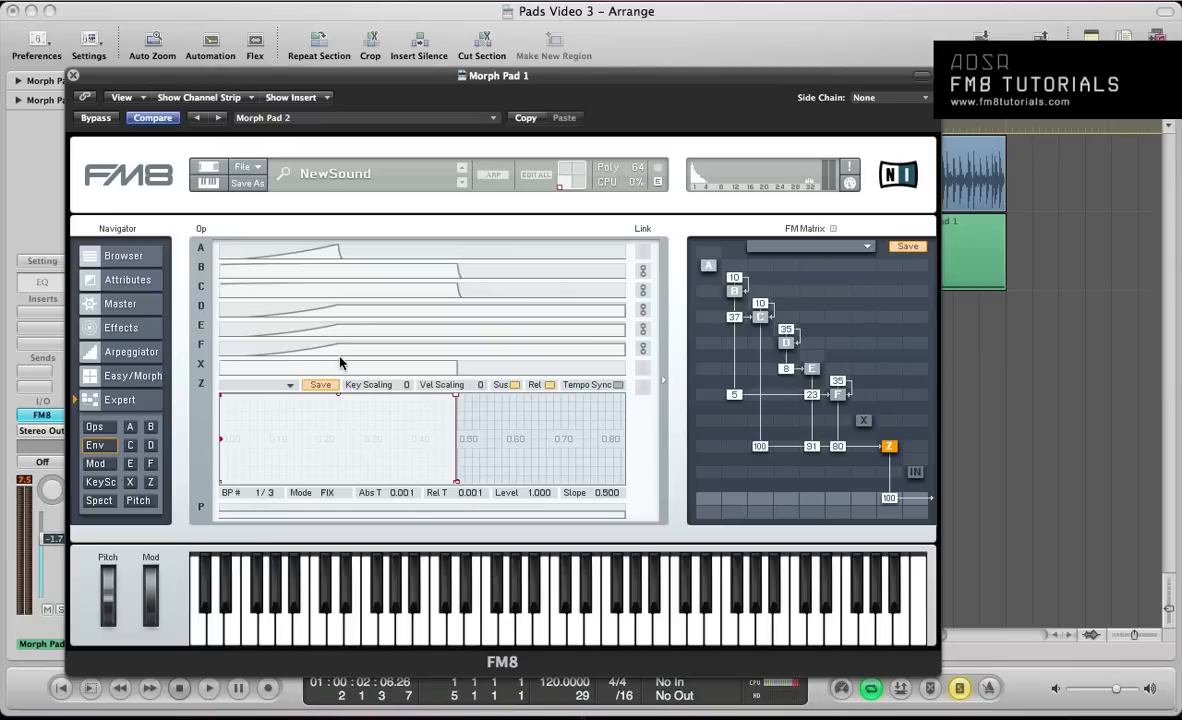
{"action": "left_click", "coordinate": [338, 362]}
{"action": "left_click", "coordinate": [320, 490]}
{"action": "left_click", "coordinate": [574, 366]}
{"action": "left_click", "coordinate": [618, 367]}
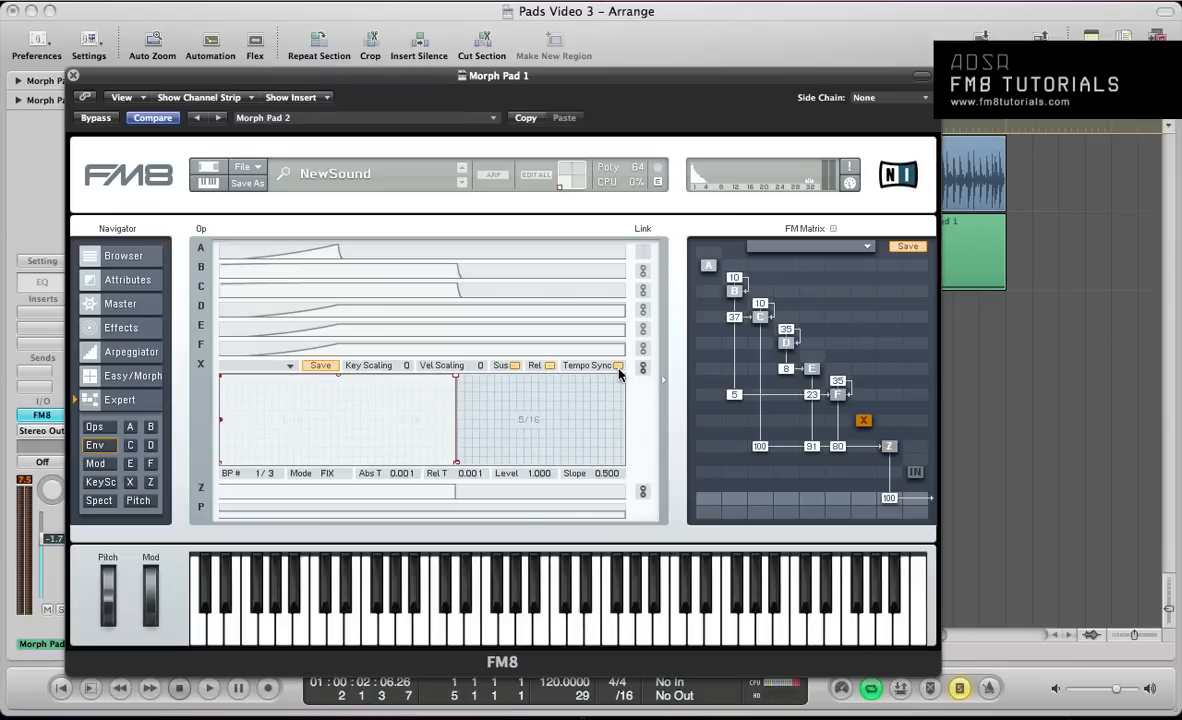
{"action": "left_click", "coordinate": [345, 492]}
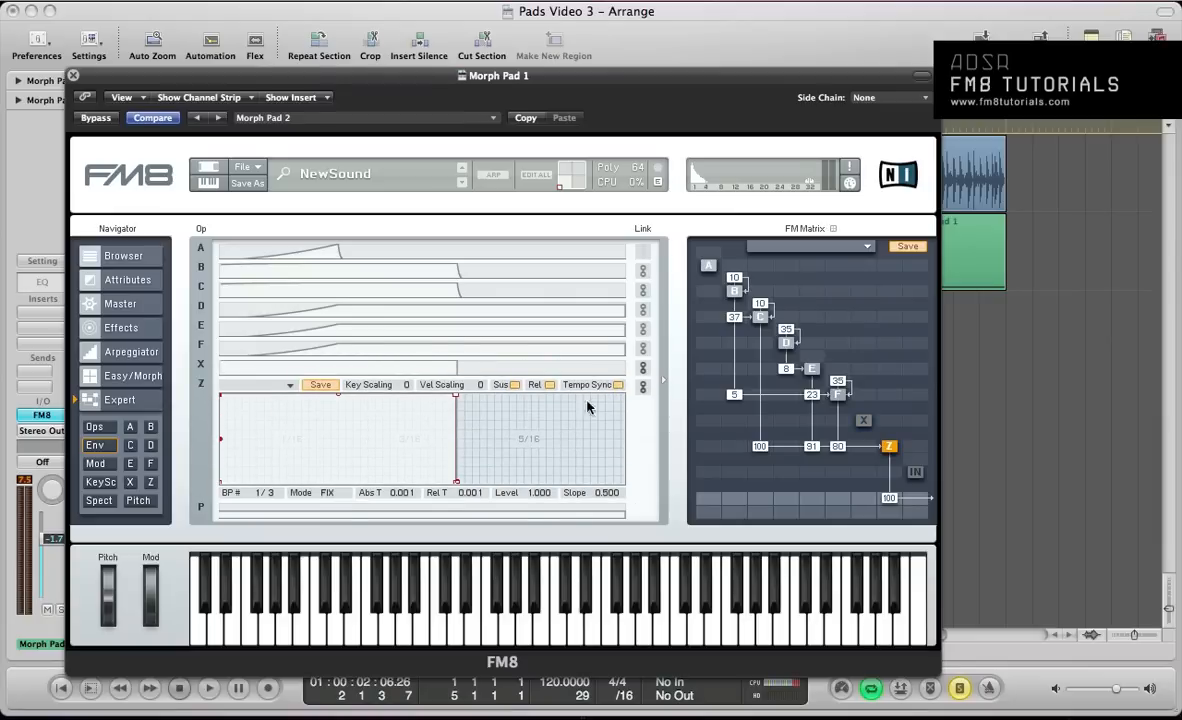
- Lengthen the release of the linked X and Z envelopes to 0.108 and move their sustain point to 8.000 at level 0.000
{"action": "left_click_drag", "start_coordinate": [456, 482], "coordinate": [488, 484]}
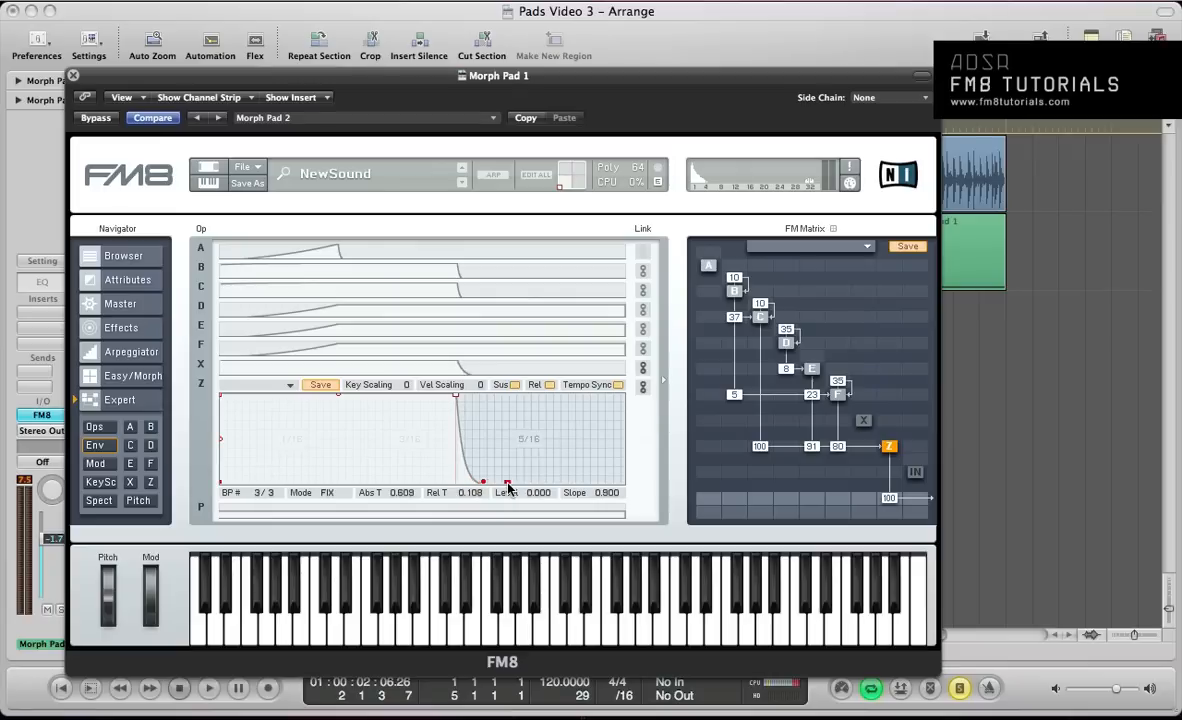
{"action": "left_click_drag", "start_coordinate": [472, 398], "coordinate": [582, 654]}
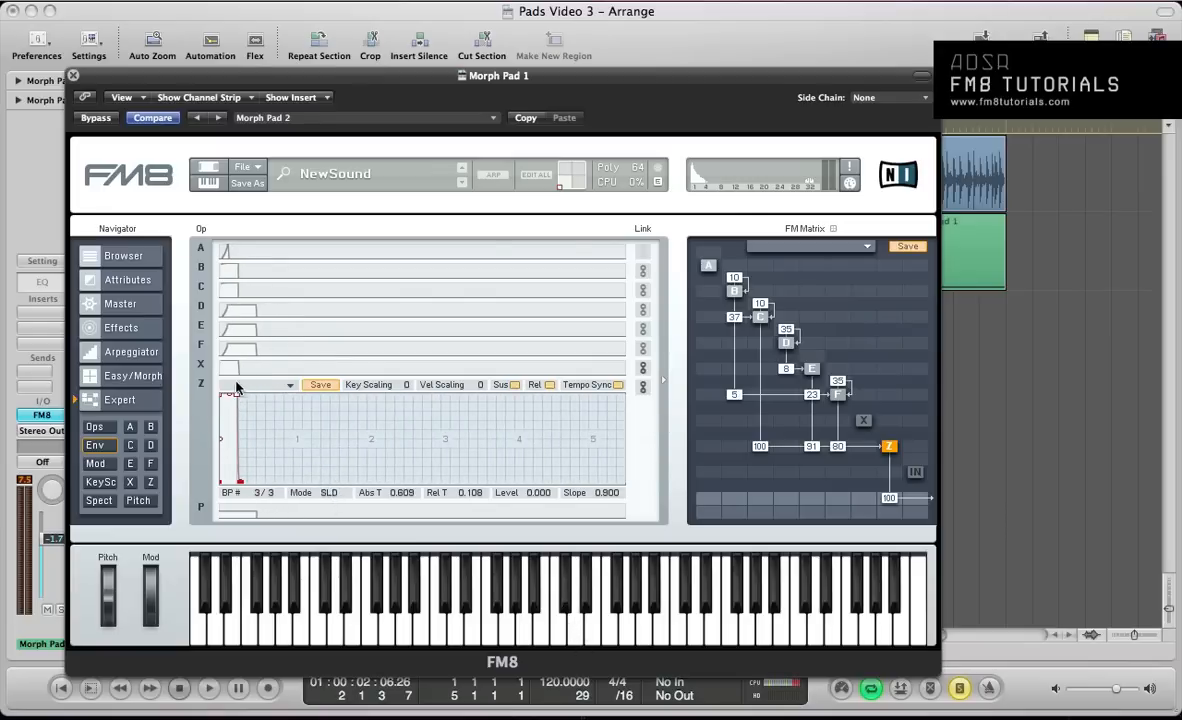
{"action": "left_click_drag", "start_coordinate": [228, 396], "coordinate": [513, 511]}
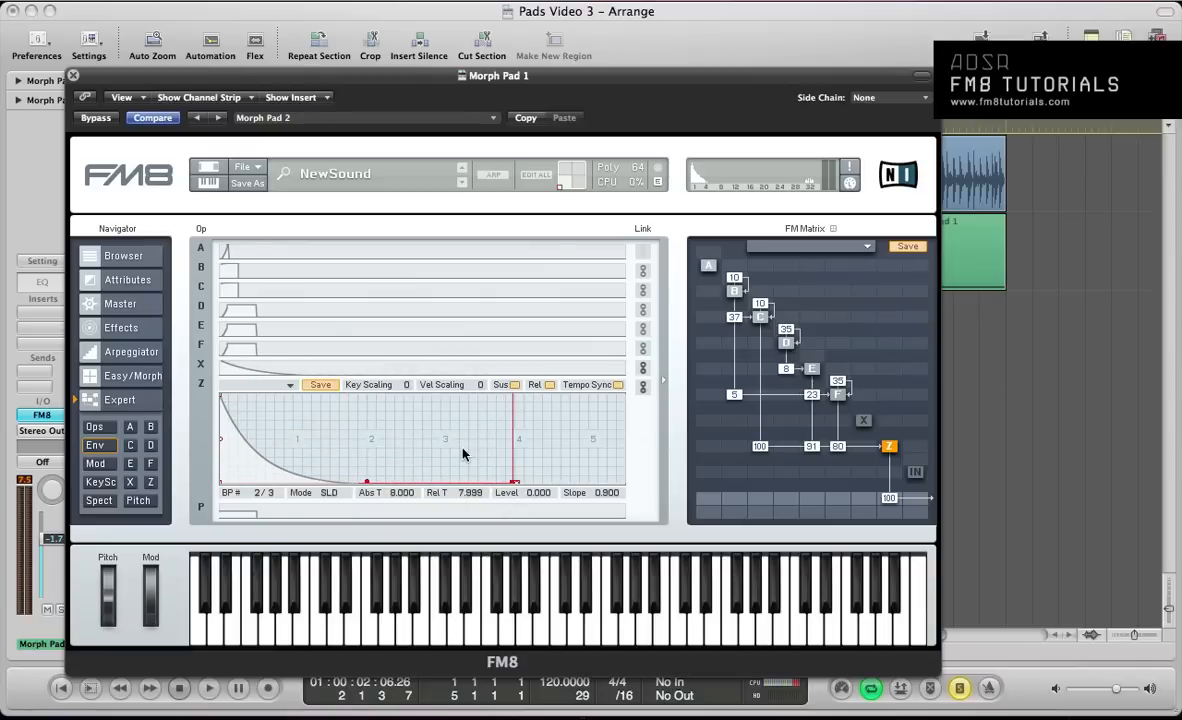
- In FIX mode, add an envelope breakpoint at 0.500 with level 0.320 and drop the starting point to zero to form a short attack
{"action": "left_click", "coordinate": [327, 493]}
{"action": "left_click_drag", "start_coordinate": [220, 399], "coordinate": [254, 459]}
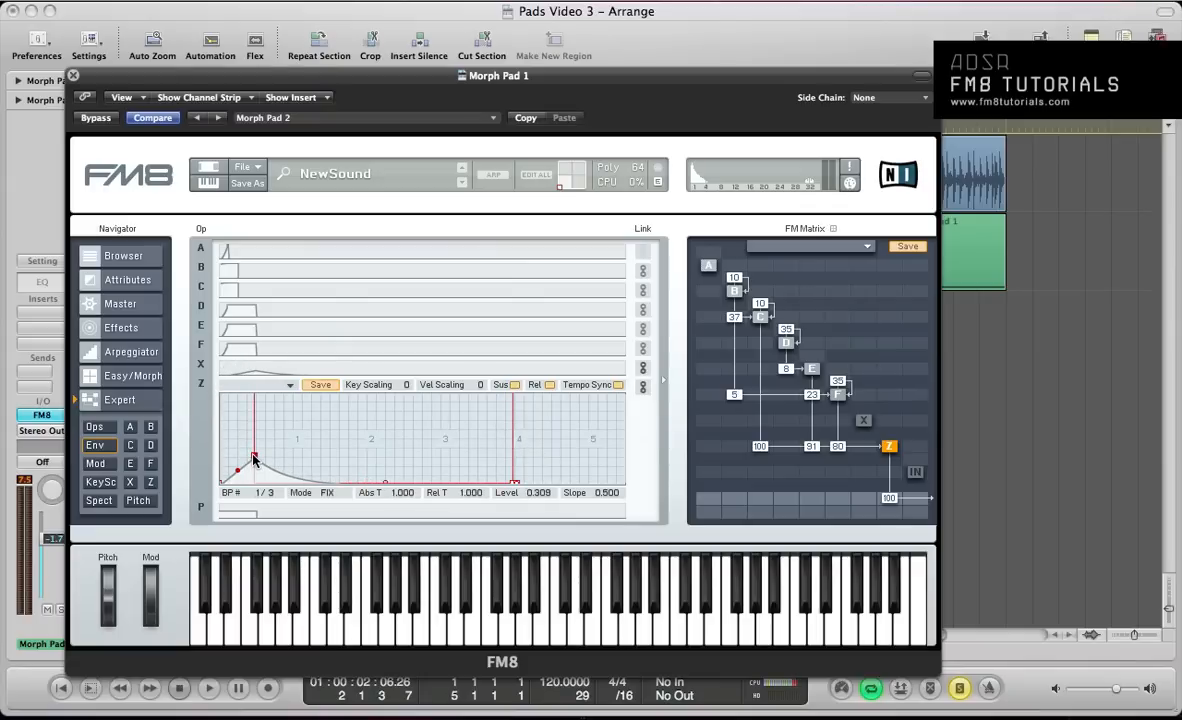
{"action": "left_click_drag", "start_coordinate": [254, 459], "coordinate": [249, 458]}
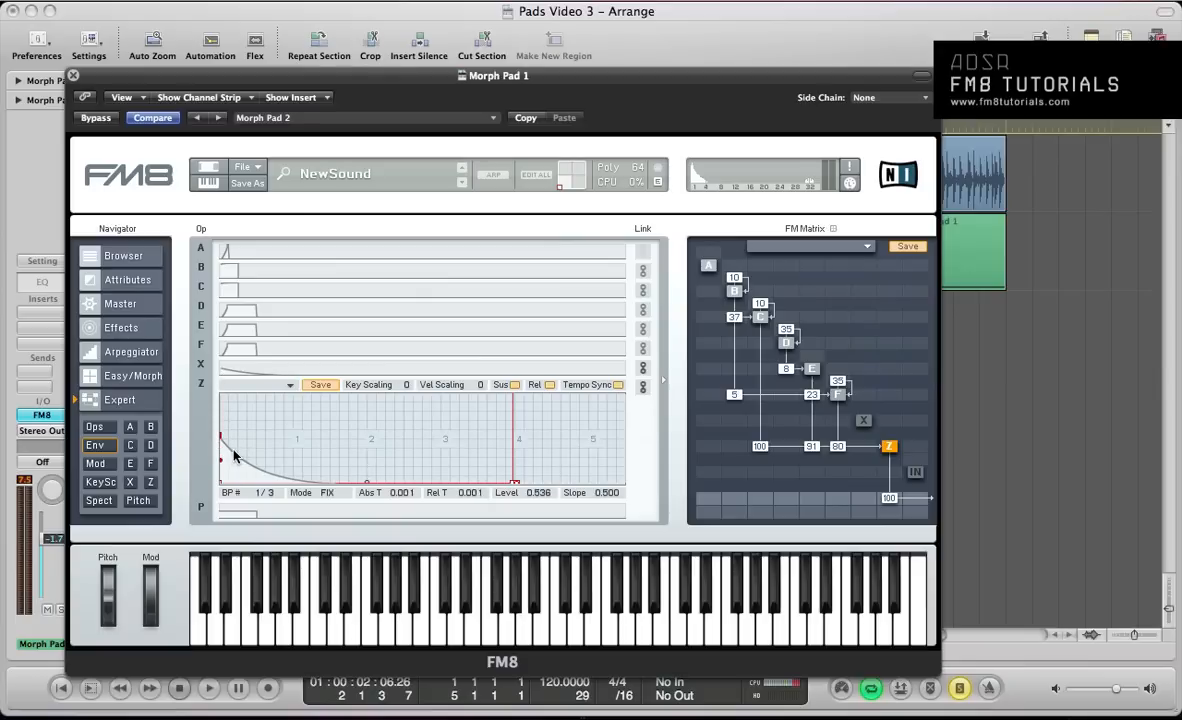
{"action": "double_click", "coordinate": [234, 455]}
{"action": "mouse_move", "coordinate": [234, 454]}
{"action": "left_mouse_down"}
{"action": "mouse_move", "coordinate": [249, 455]}
{"action": "mouse_move", "coordinate": [230, 457]}
{"action": "left_mouse_up"}
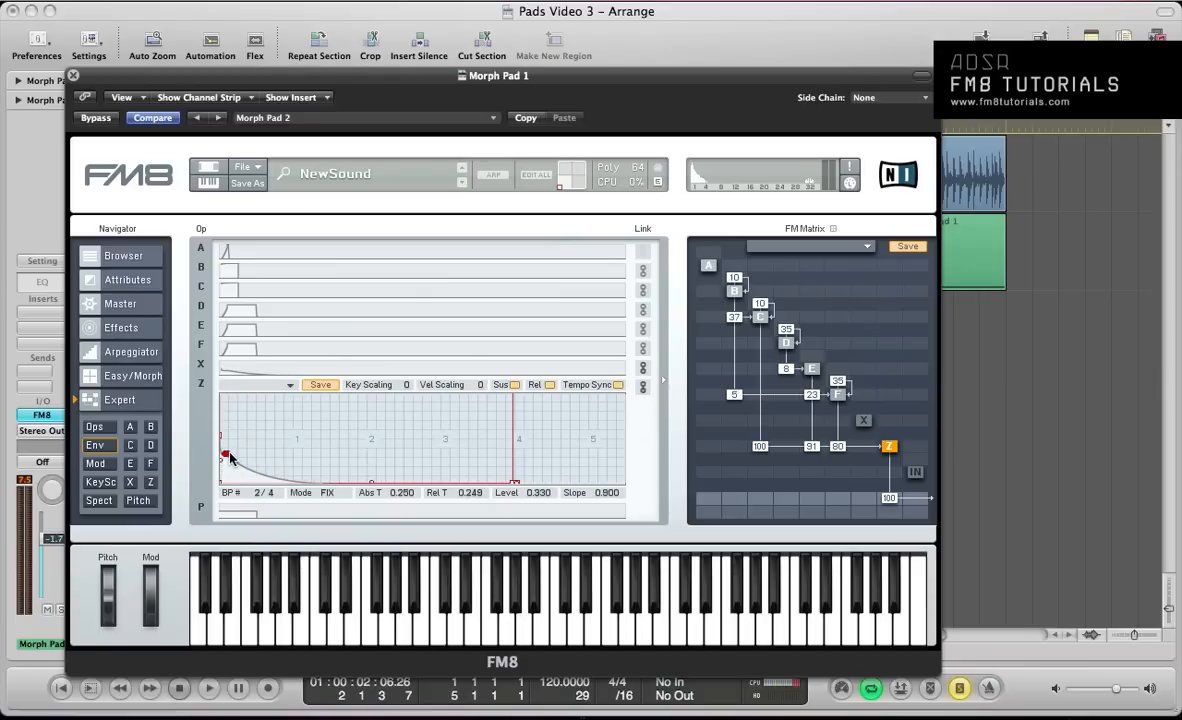
{"action": "left_click", "coordinate": [222, 468]}
{"action": "left_click", "coordinate": [226, 456]}
{"action": "left_click_drag", "start_coordinate": [226, 456], "coordinate": [233, 455]}
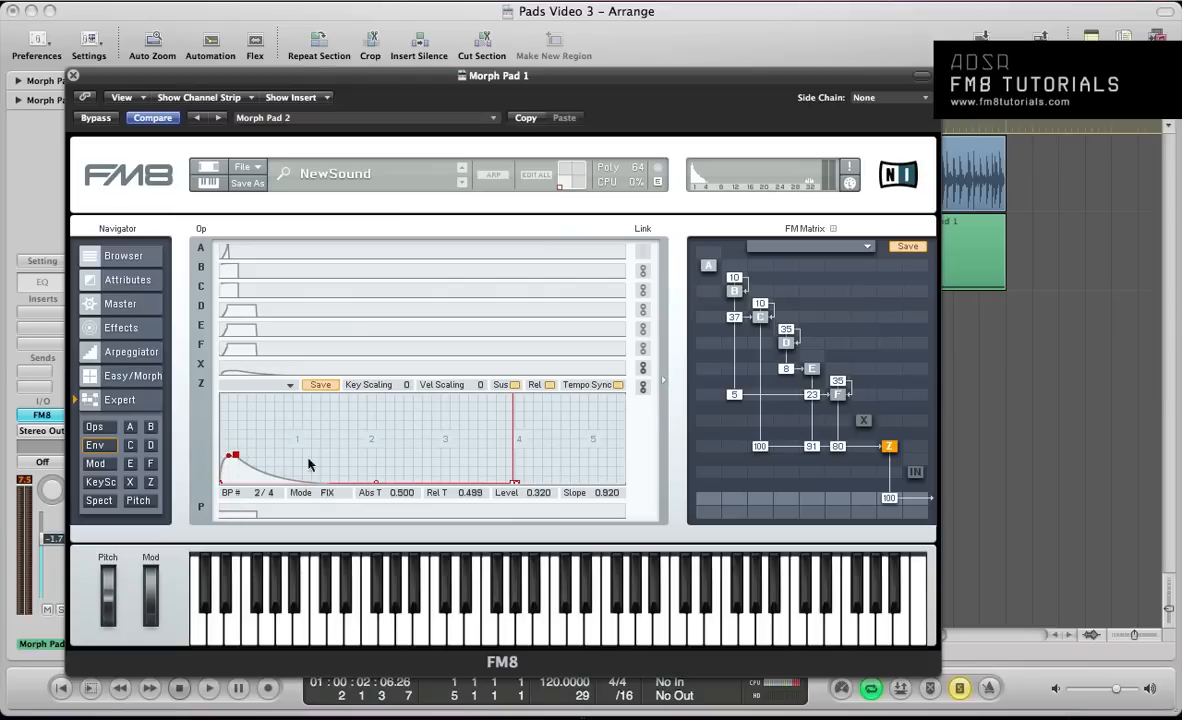
- Set the linked X and Z envelopes' decay slope to 0.690 and make the attack curve more gradual
{"action": "left_click_drag", "start_coordinate": [377, 486], "coordinate": [381, 466]}
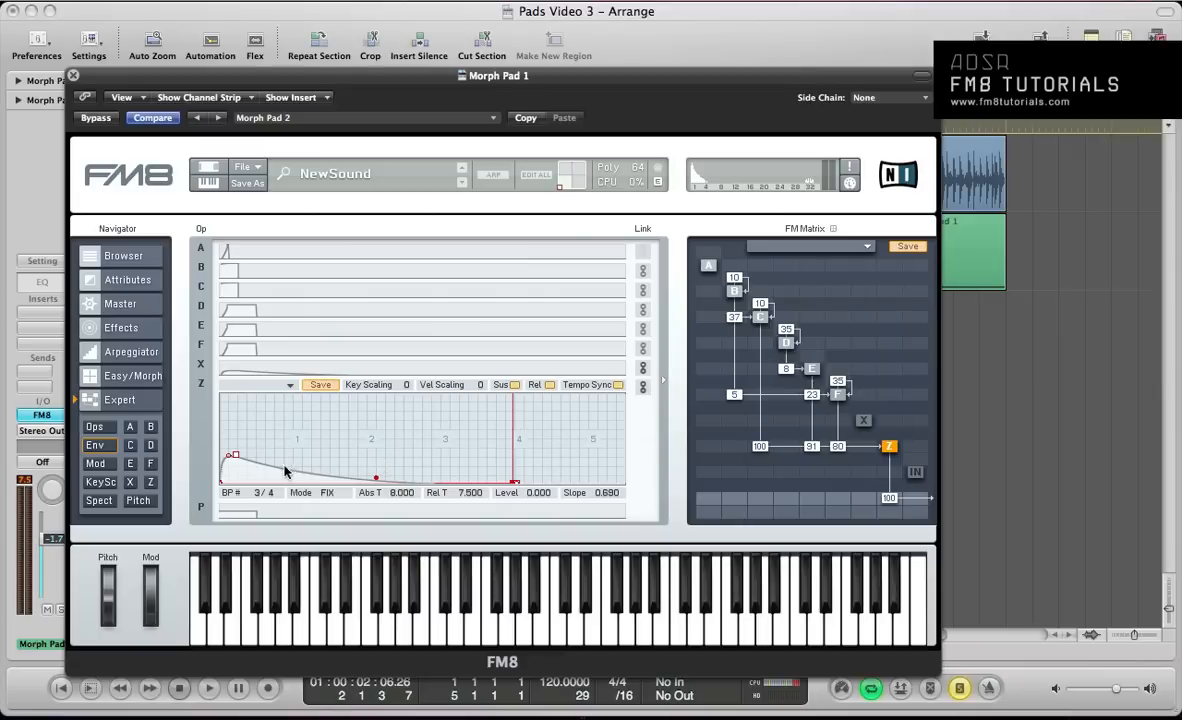
{"action": "left_click", "coordinate": [230, 458]}
{"action": "left_click_drag", "start_coordinate": [229, 476], "coordinate": [238, 491]}
- Lower operator Z's filter cutoff, set its resonances to 29 for filter 1 and 31 for filter 2, and audition
{"action": "left_click", "coordinate": [152, 484]}
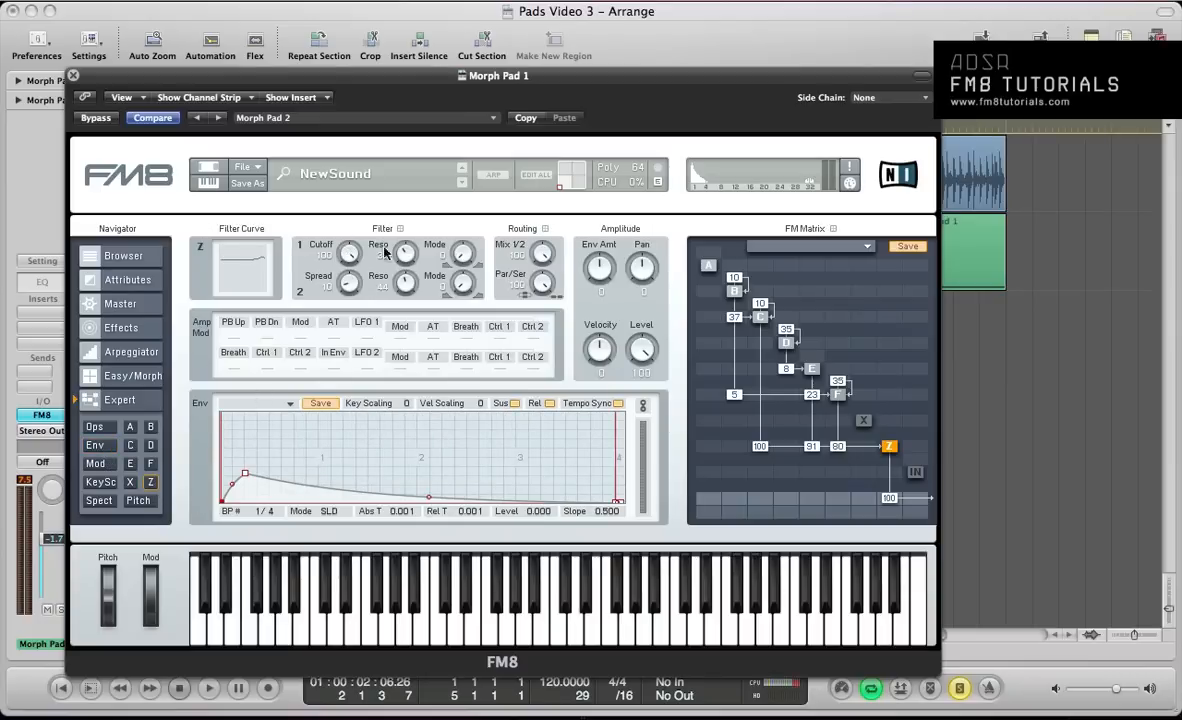
{"action": "left_click_drag", "start_coordinate": [348, 250], "coordinate": [350, 439]}
{"action": "left_click_drag", "start_coordinate": [407, 256], "coordinate": [407, 283]}
{"action": "left_click_drag", "start_coordinate": [403, 303], "coordinate": [414, 293]}
{"action": "key", "text": "space"}
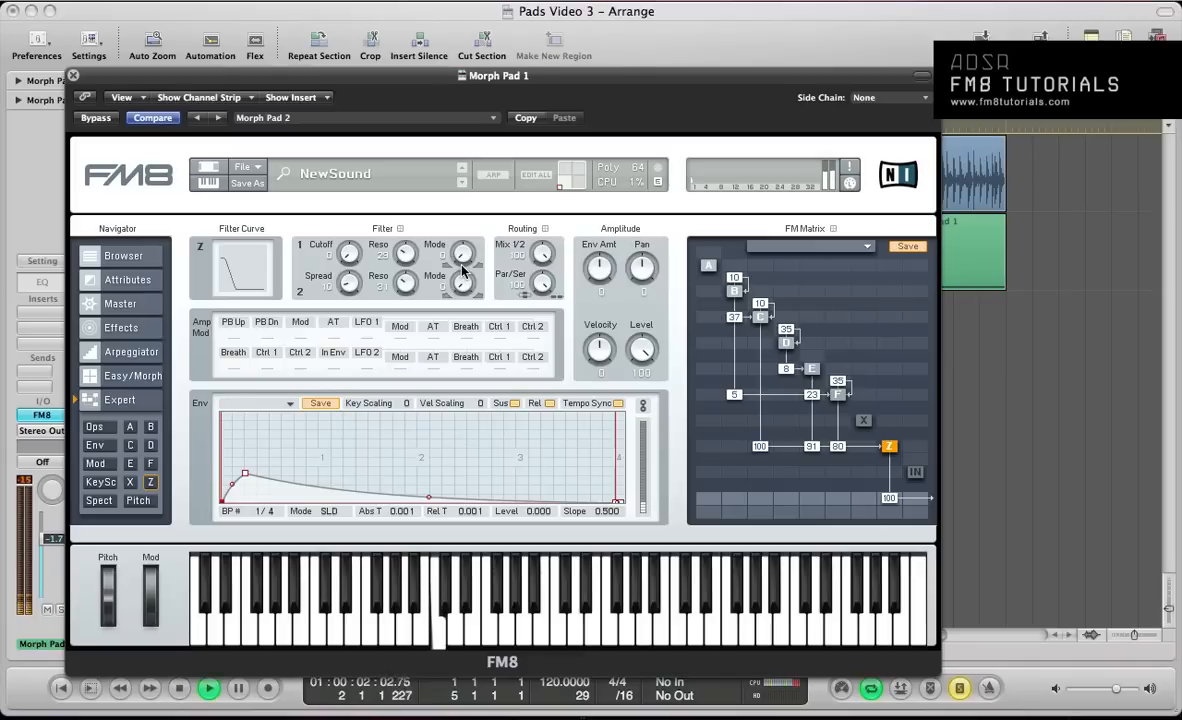
{"action": "key", "text": "space"}
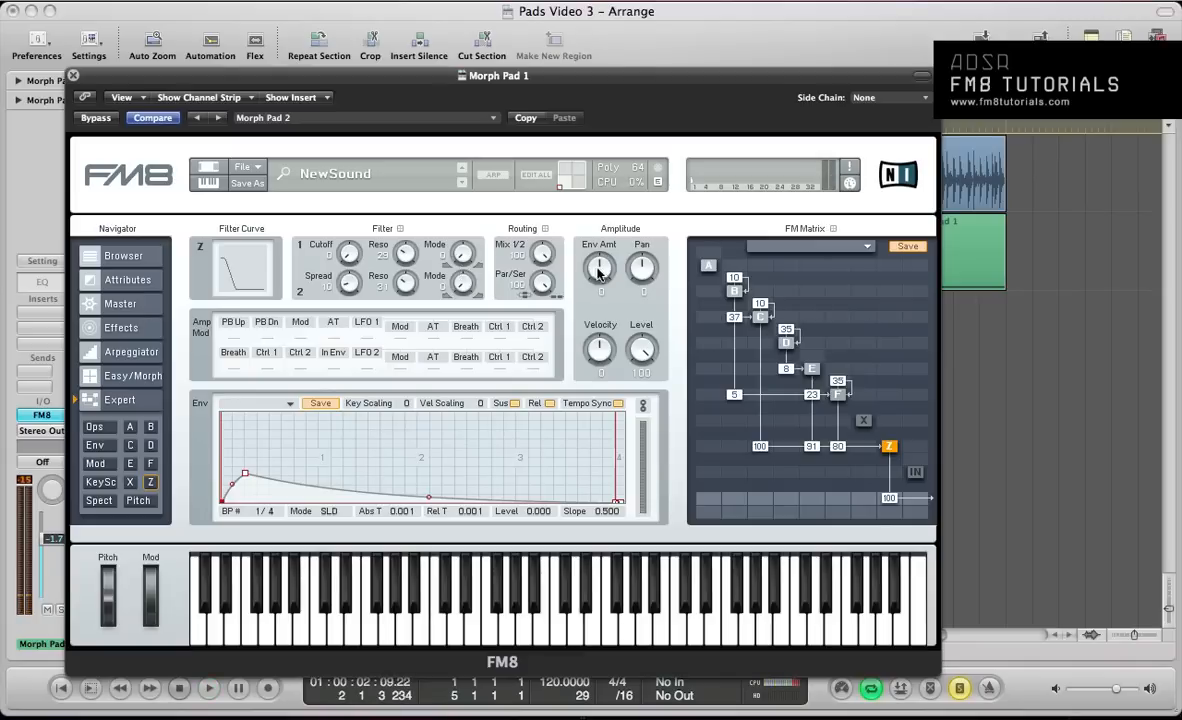
- Set operator Z's envelope amount to 100 and audition the loop
{"action": "left_click_drag", "start_coordinate": [606, 247], "coordinate": [583, 79]}
{"action": "key", "text": "space"}
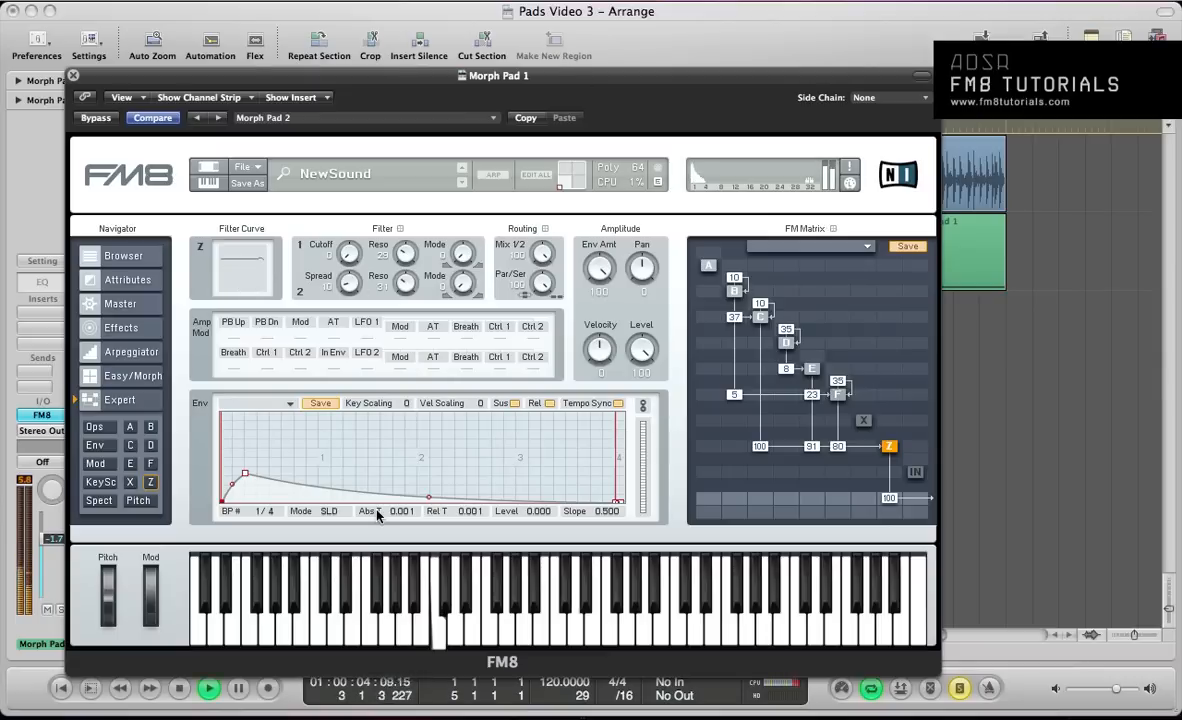
{"action": "key", "text": "space"}
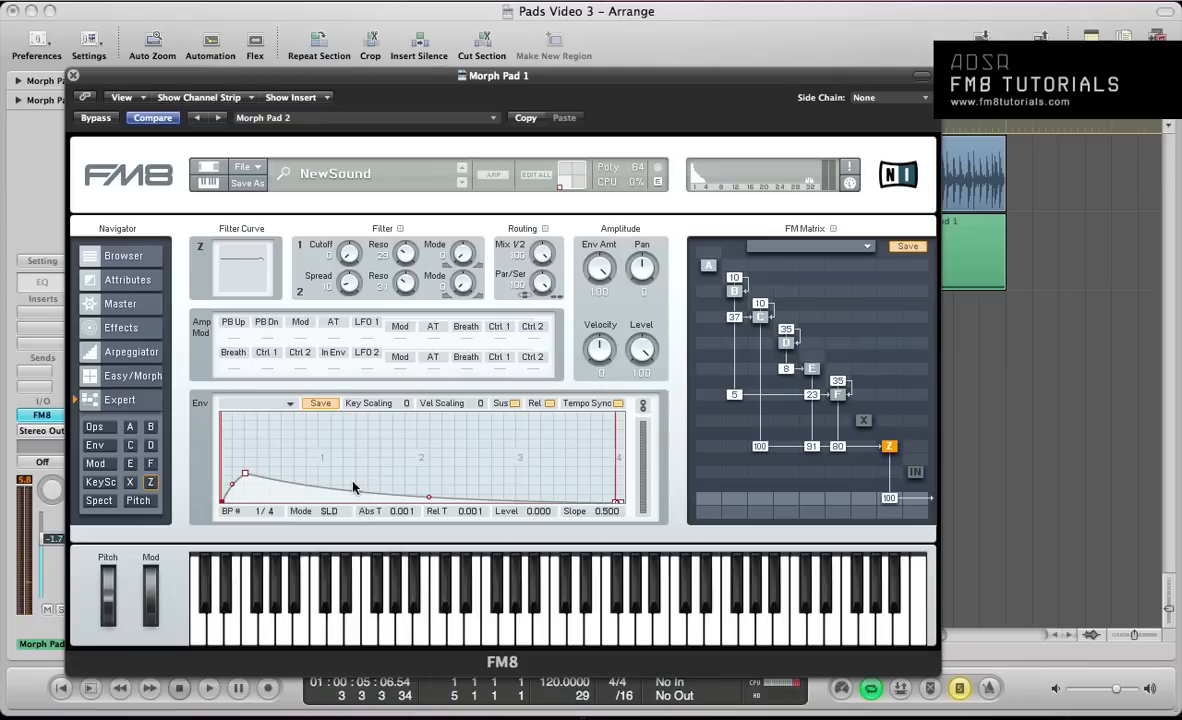
{"action": "key", "text": "space"}
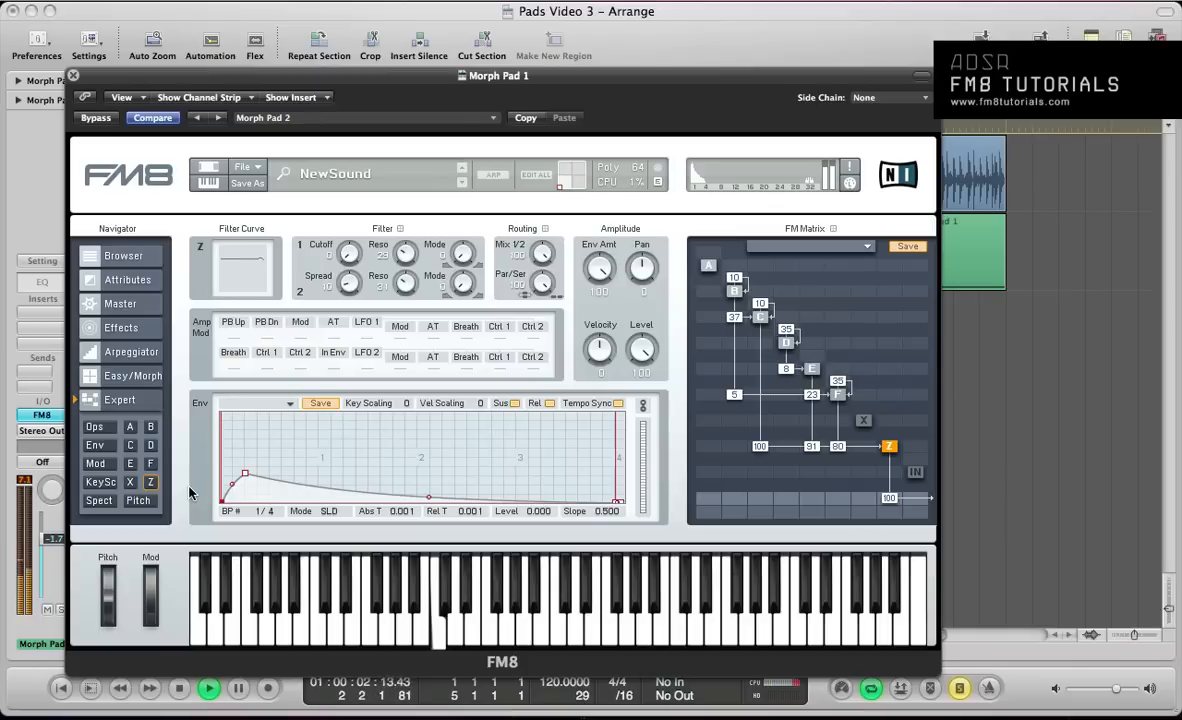
{"action": "key", "text": "space"}
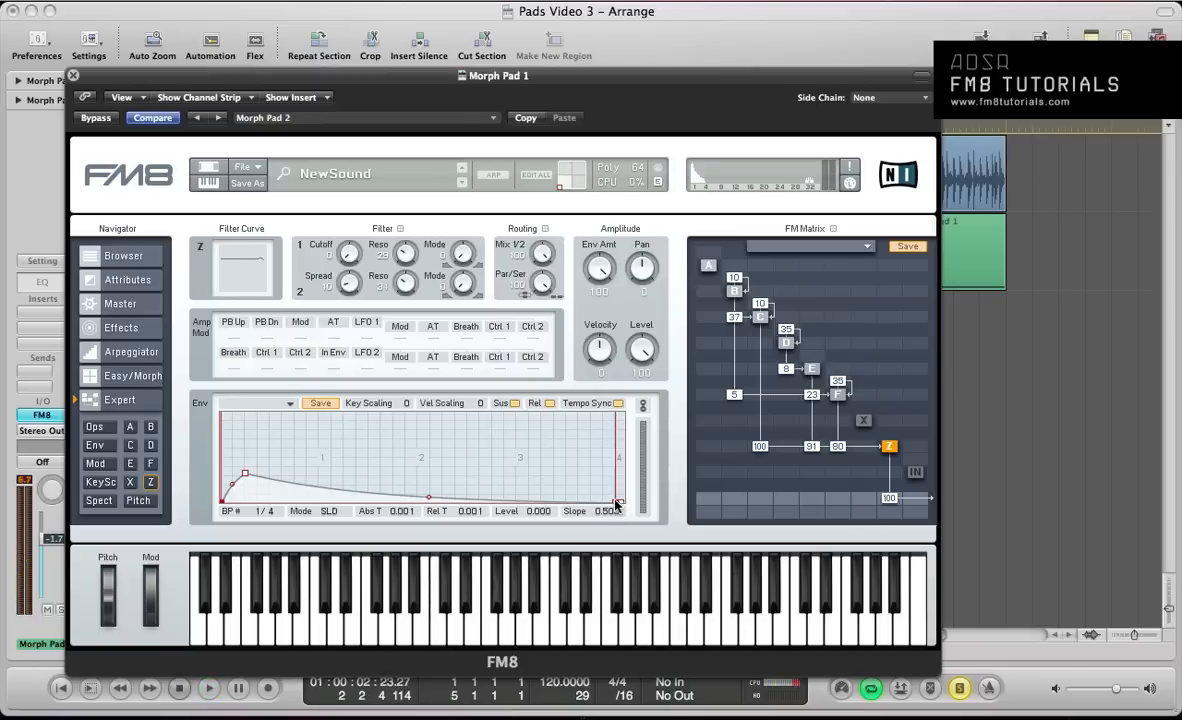
- Hide the synth window, audition the pad loop in the arrangement, and bring the synth back with operator Z's envelope in view
{"action": "key", "text": "super+w"}
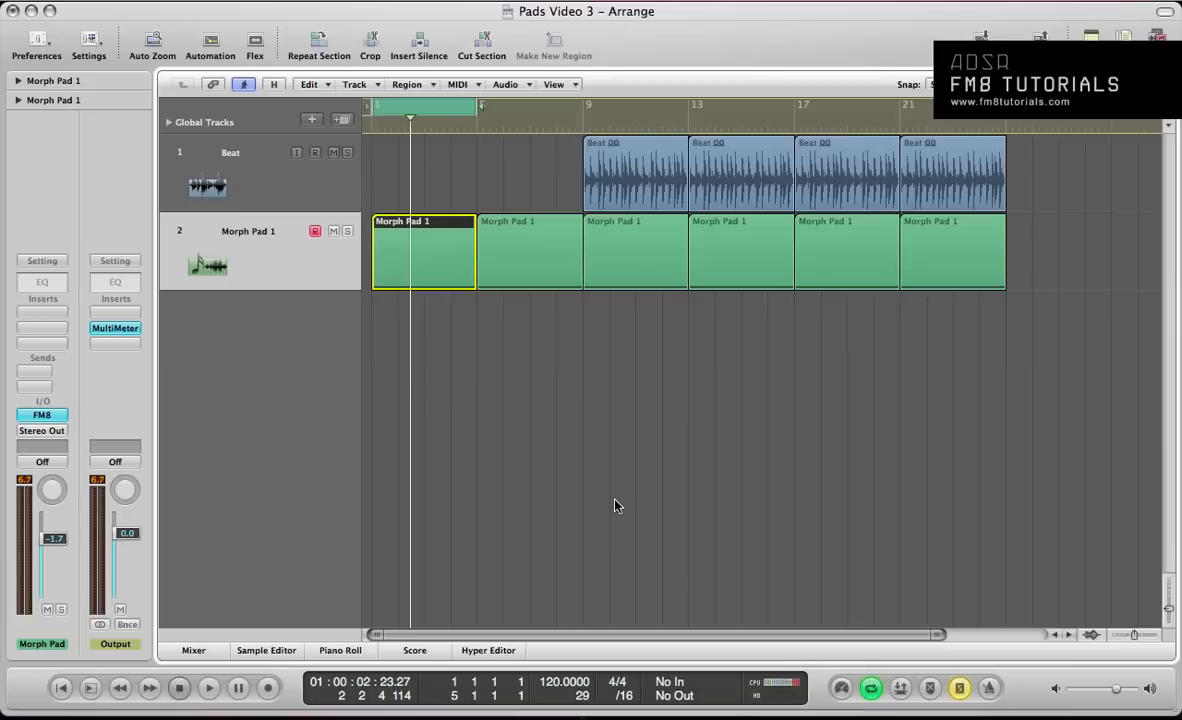
{"action": "key", "text": "space"}
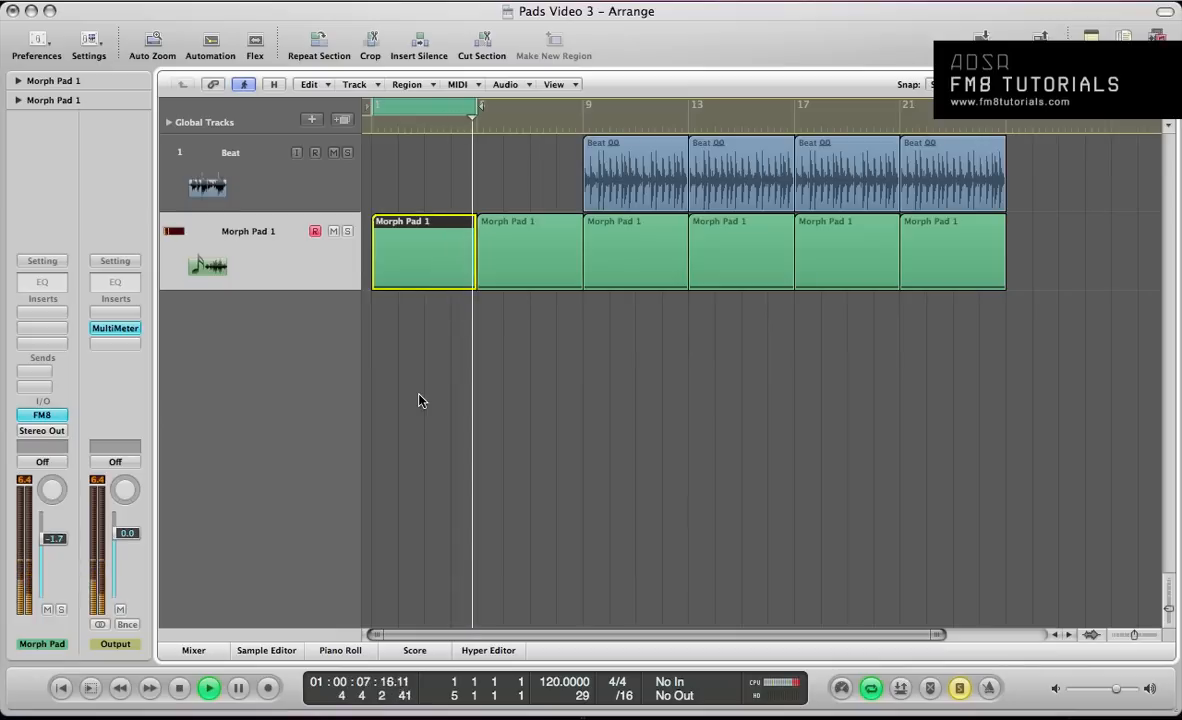
{"action": "key", "text": "space"}
{"action": "key", "text": "v"}
{"action": "left_click_drag", "start_coordinate": [380, 453], "coordinate": [396, 478]}
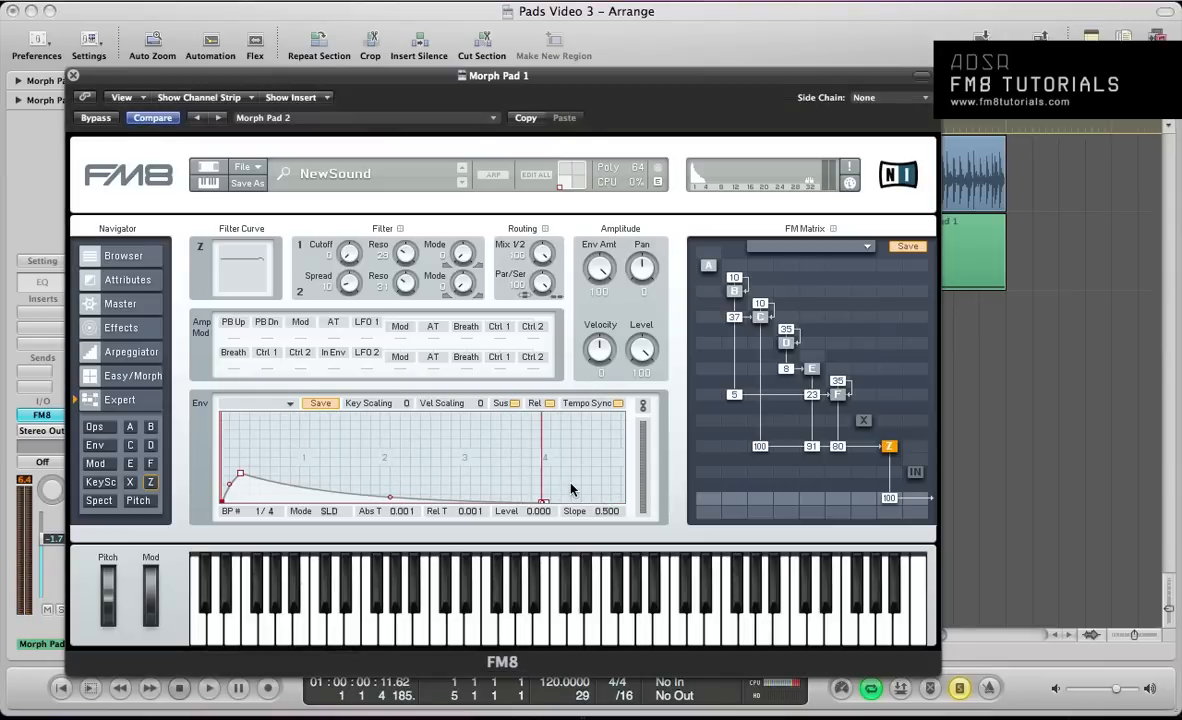
{"action": "key", "text": "v"}
{"action": "key", "text": "v"}
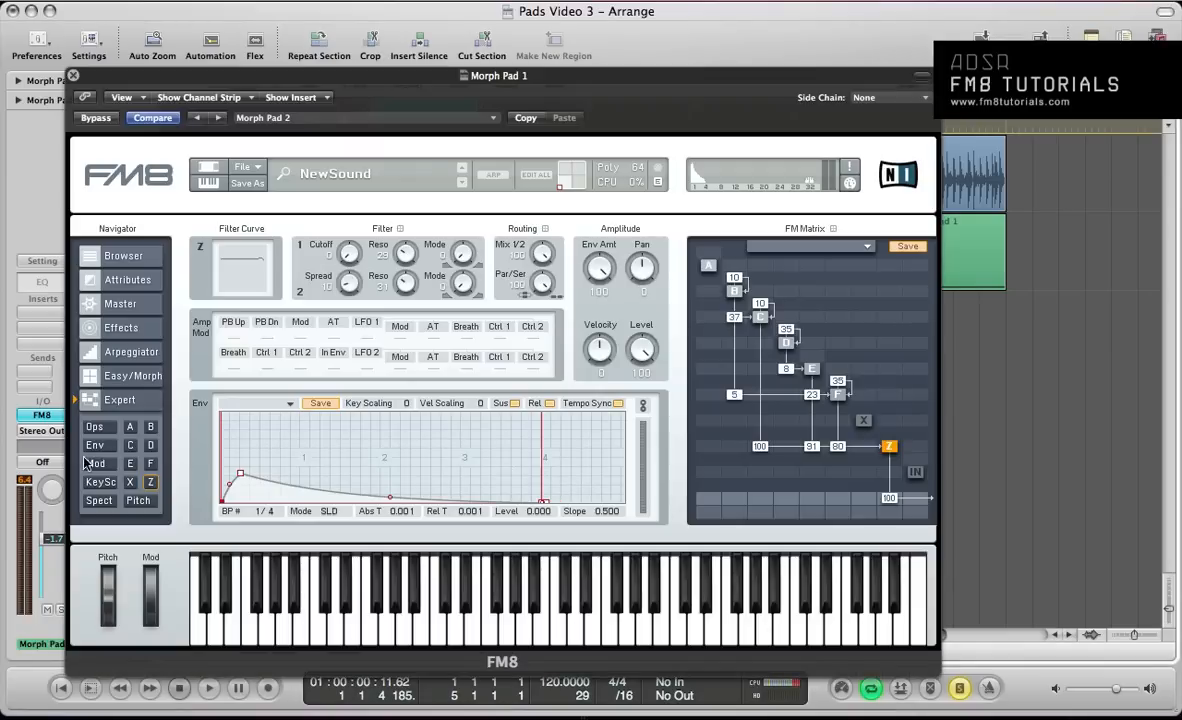
- Set operator X's noise cutoff to 85 and audition the loop
{"action": "left_click", "coordinate": [130, 482]}
{"action": "left_click_drag", "start_coordinate": [260, 262], "coordinate": [259, 256]}
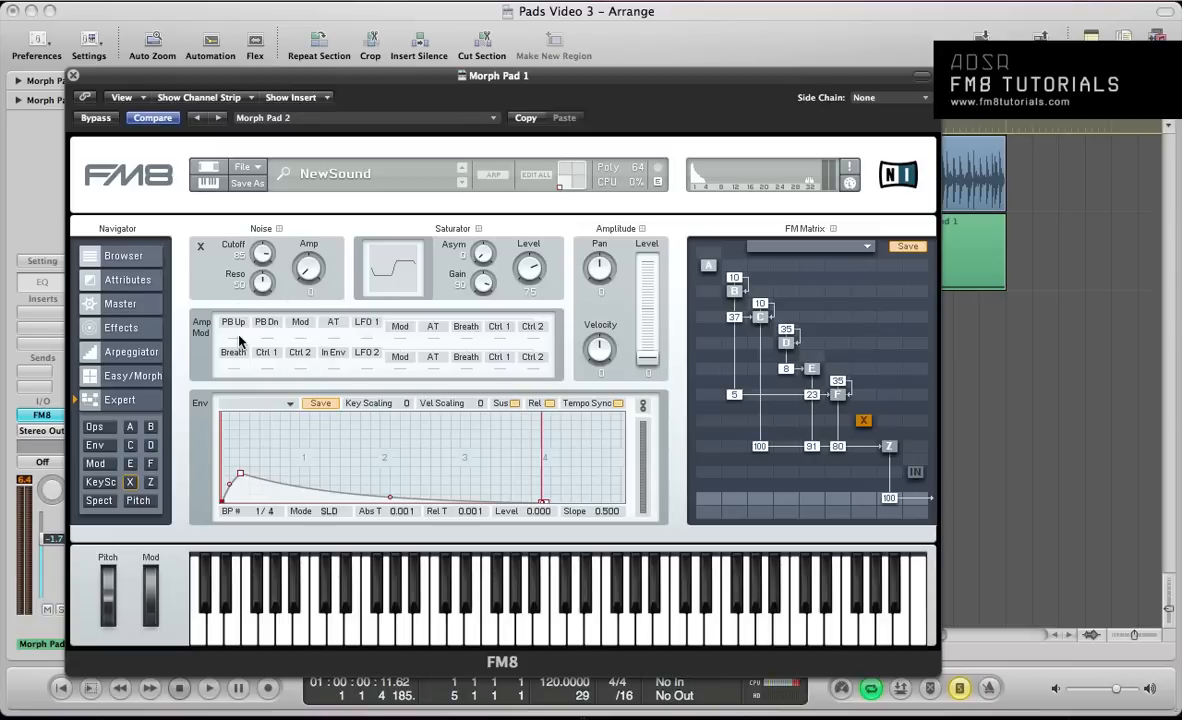
{"action": "key", "text": "space"}
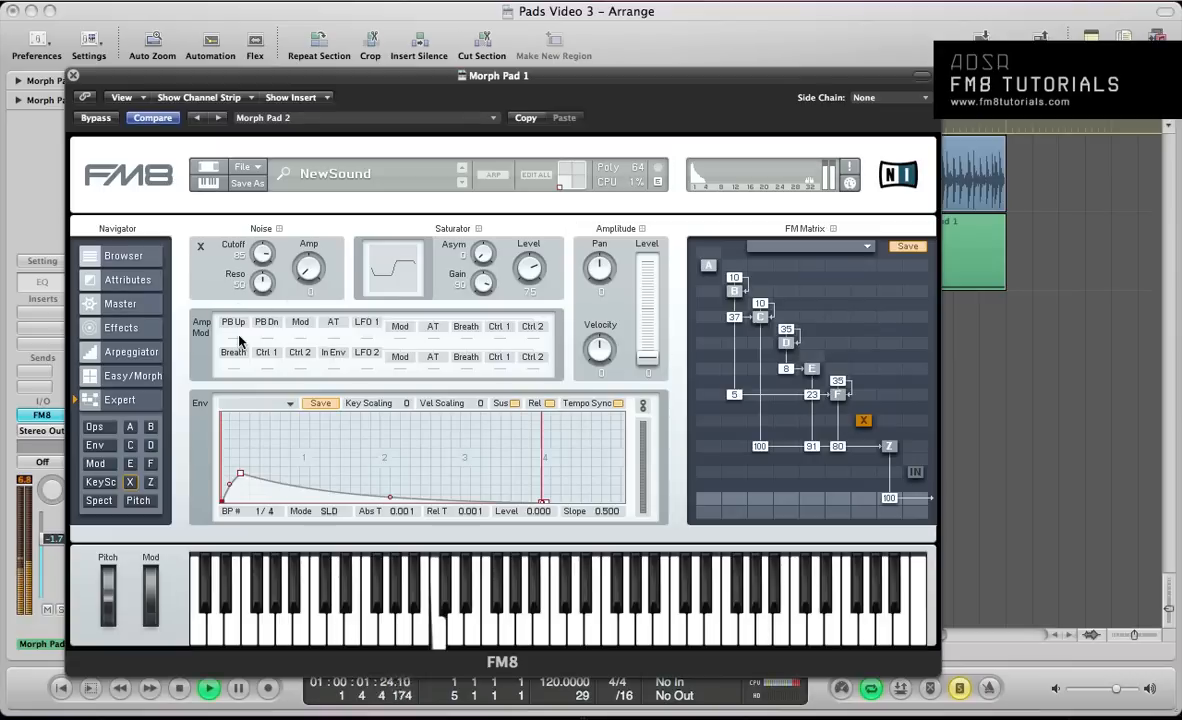
{"action": "key", "text": "space"}
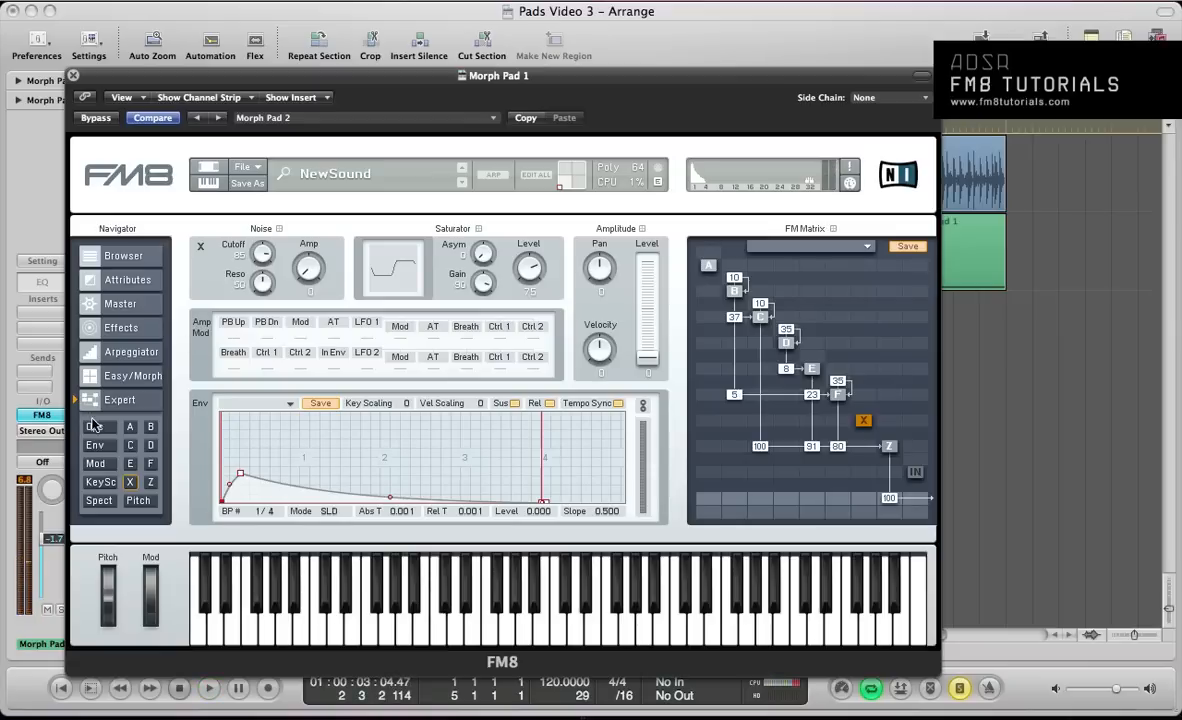
- Replace the mod-wheel LFO 1 pitch routing in the modulation matrix with a direct LFO 1 to Pitch amount of 11, and audition
{"action": "left_click", "coordinate": [93, 464]}
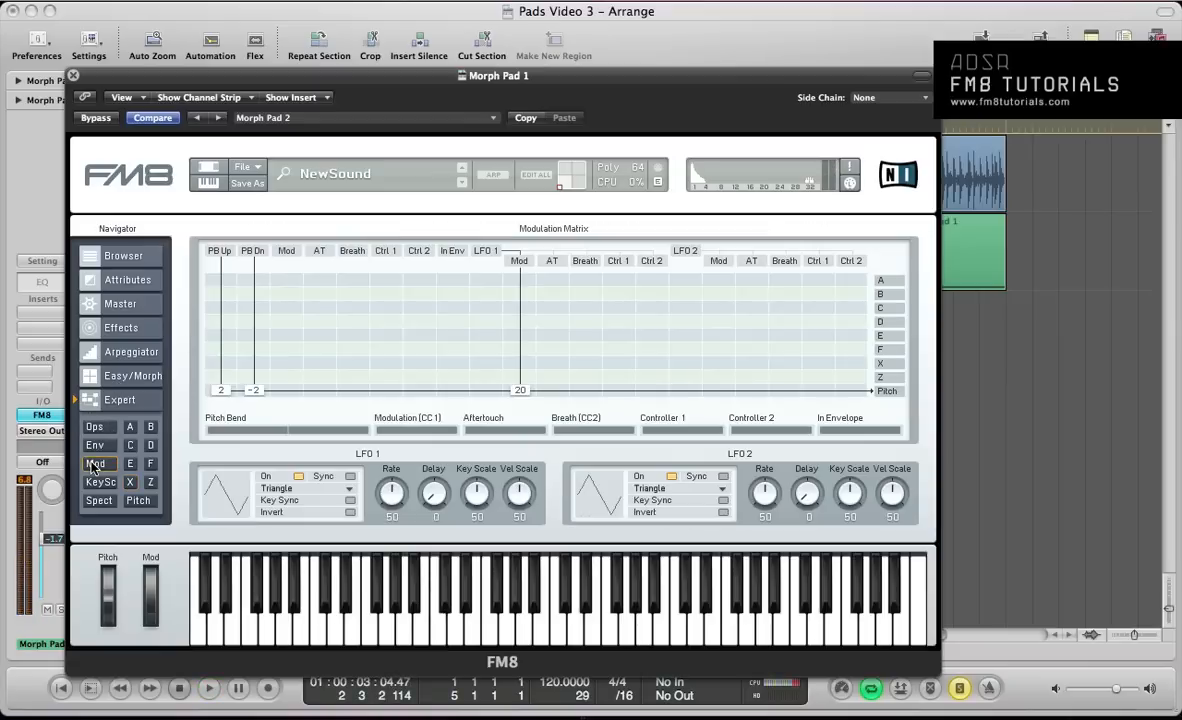
{"action": "left_click_drag", "start_coordinate": [517, 393], "coordinate": [511, 393]}
{"action": "left_click_drag", "start_coordinate": [486, 391], "coordinate": [494, 392]}
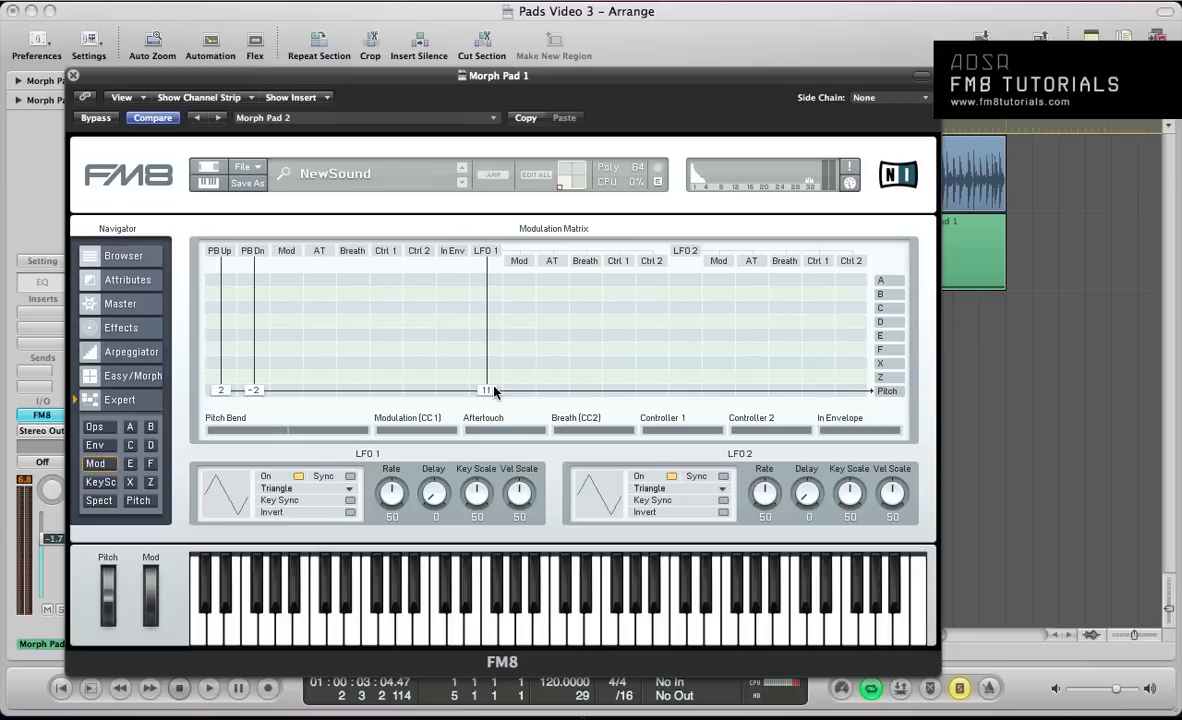
{"action": "key", "text": "space"}
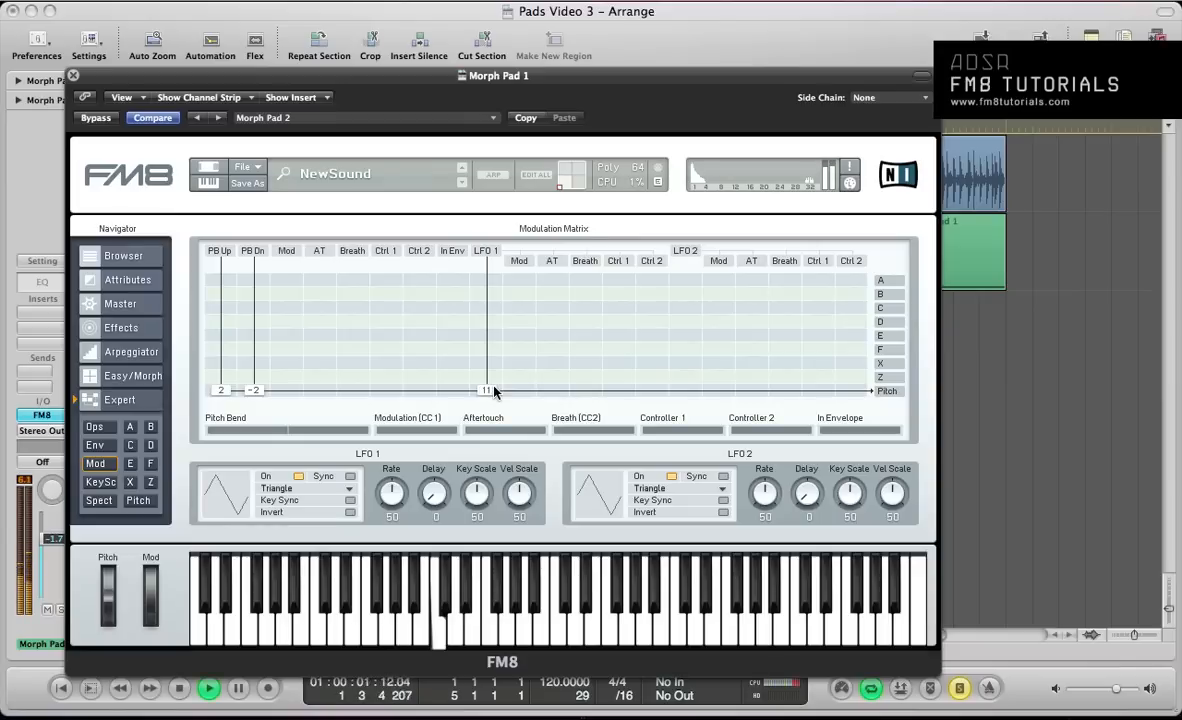
{"action": "key", "text": "space"}
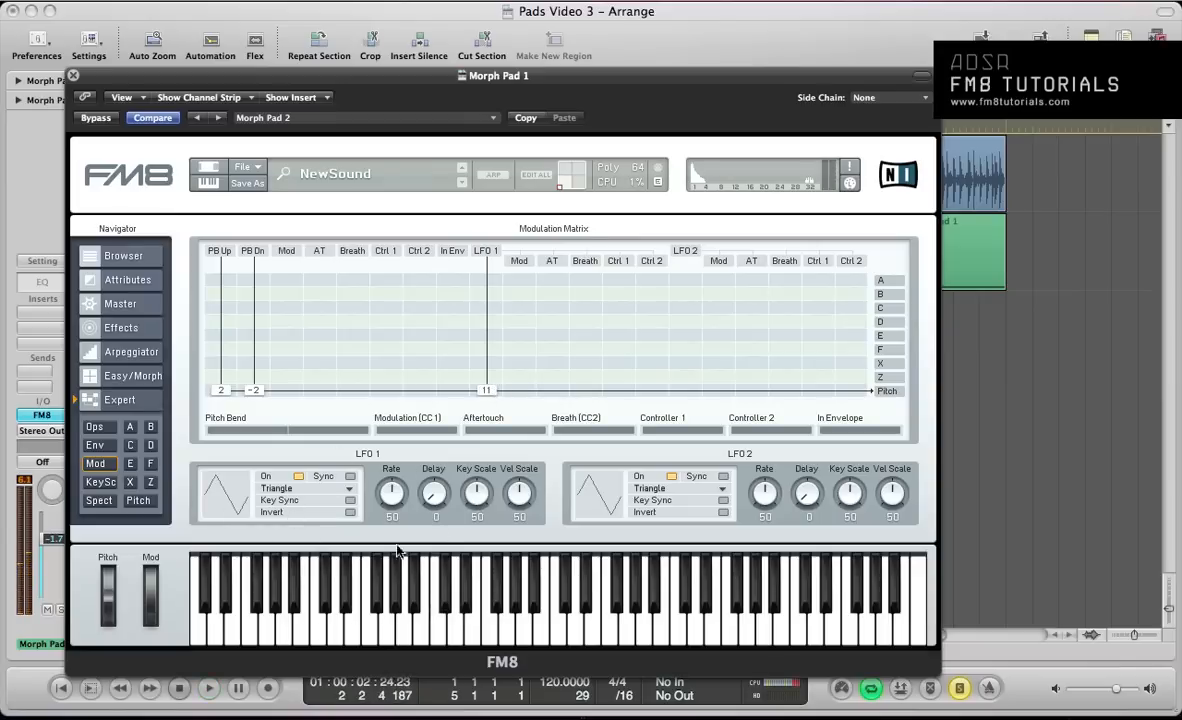
{"action": "key", "text": "space"}
- Enable the Peak EQ effect, set Volume and Q2 to 56, and slightly boost the second band in the high frequencies during playback
{"action": "left_click", "coordinate": [116, 332]}
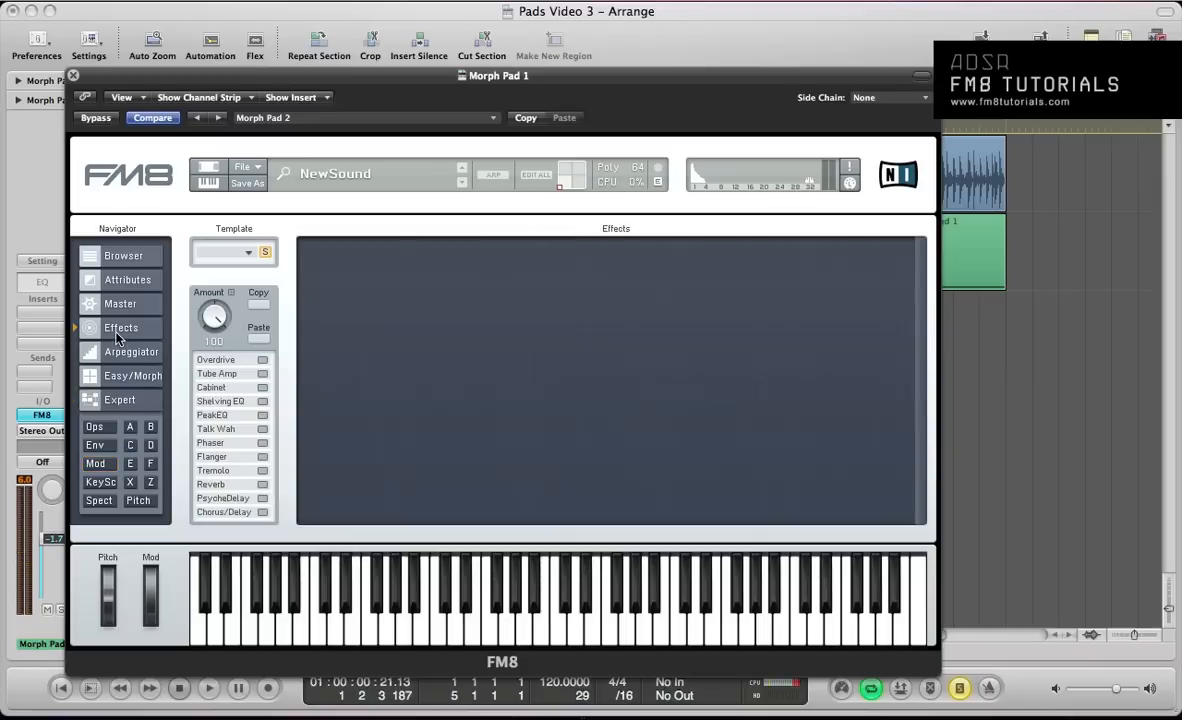
{"action": "left_click", "coordinate": [264, 415]}
{"action": "key", "text": "space"}
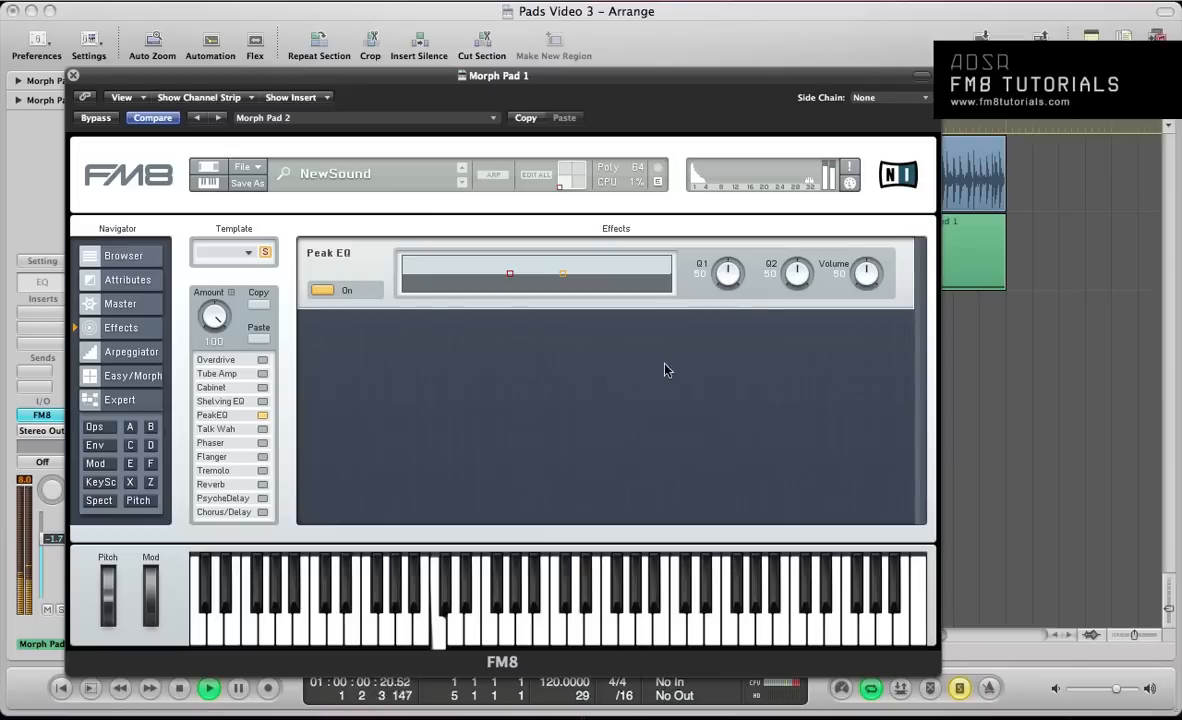
{"action": "left_click_drag", "start_coordinate": [879, 283], "coordinate": [880, 273]}
{"action": "left_click_drag", "start_coordinate": [789, 283], "coordinate": [789, 276]}
{"action": "left_click_drag", "start_coordinate": [563, 273], "coordinate": [632, 272]}
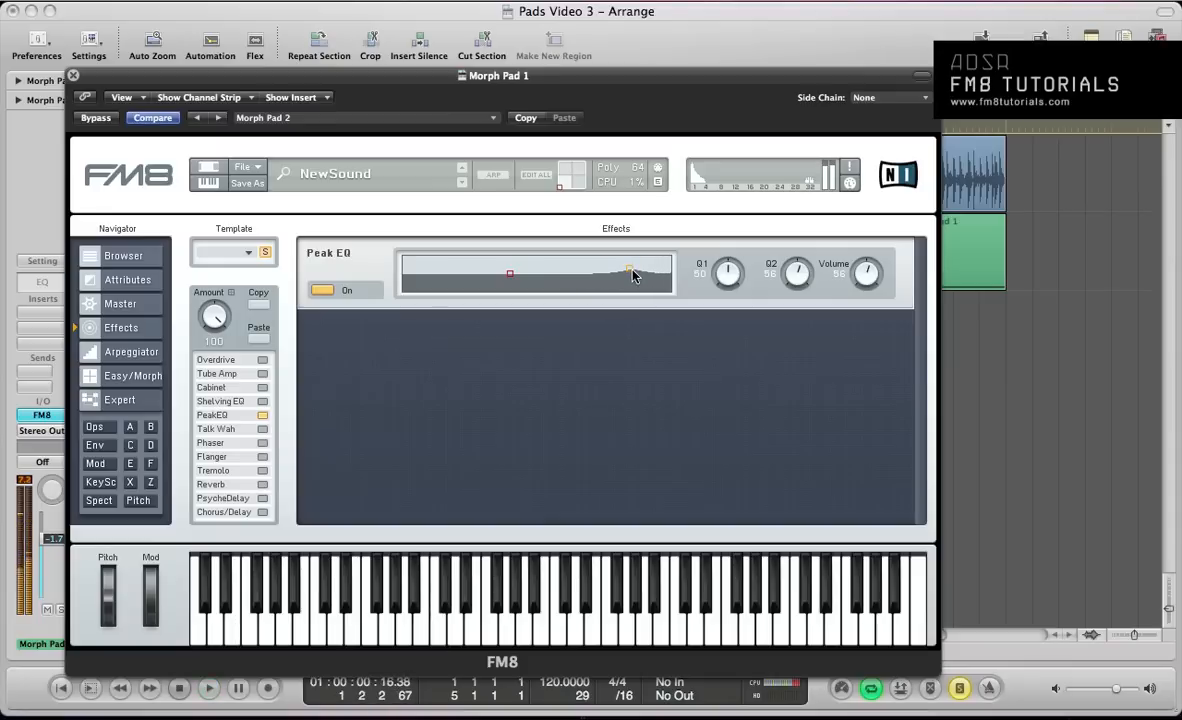
{"action": "key", "text": "space"}
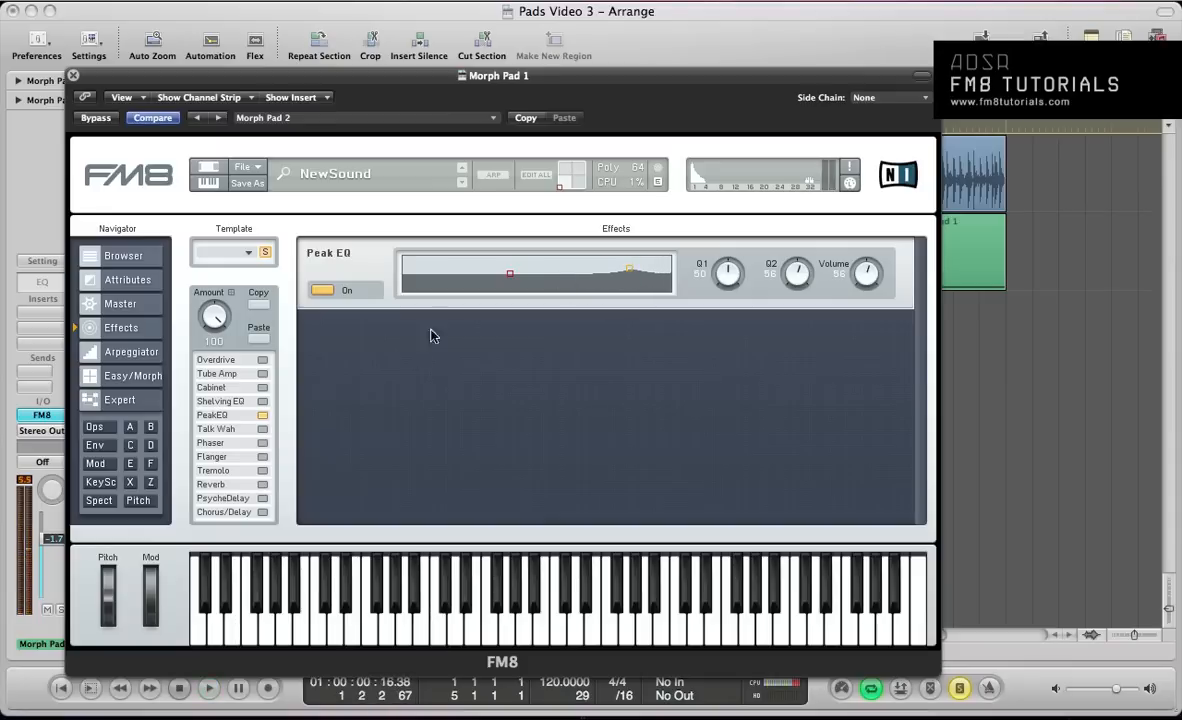
- Enable the Reverb effect and set its Dry/Wet to 60 while auditioning the loop
{"action": "left_click", "coordinate": [262, 485]}
{"action": "key", "text": "space"}
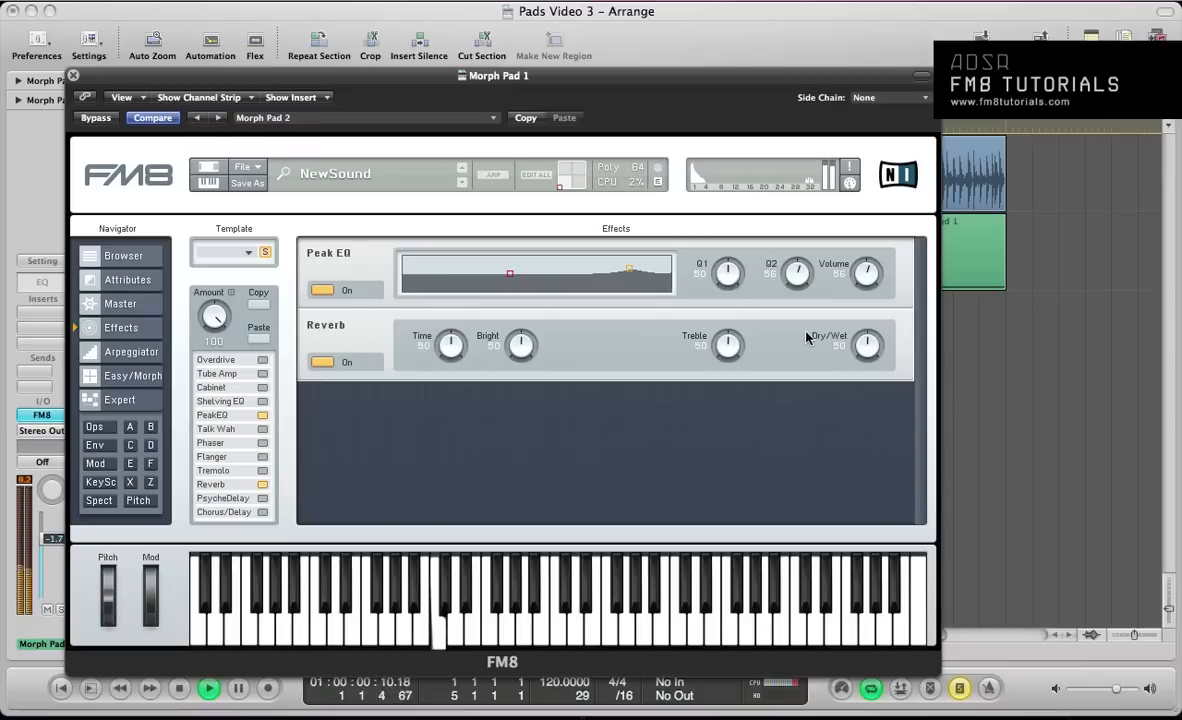
{"action": "left_click_drag", "start_coordinate": [867, 357], "coordinate": [876, 345]}
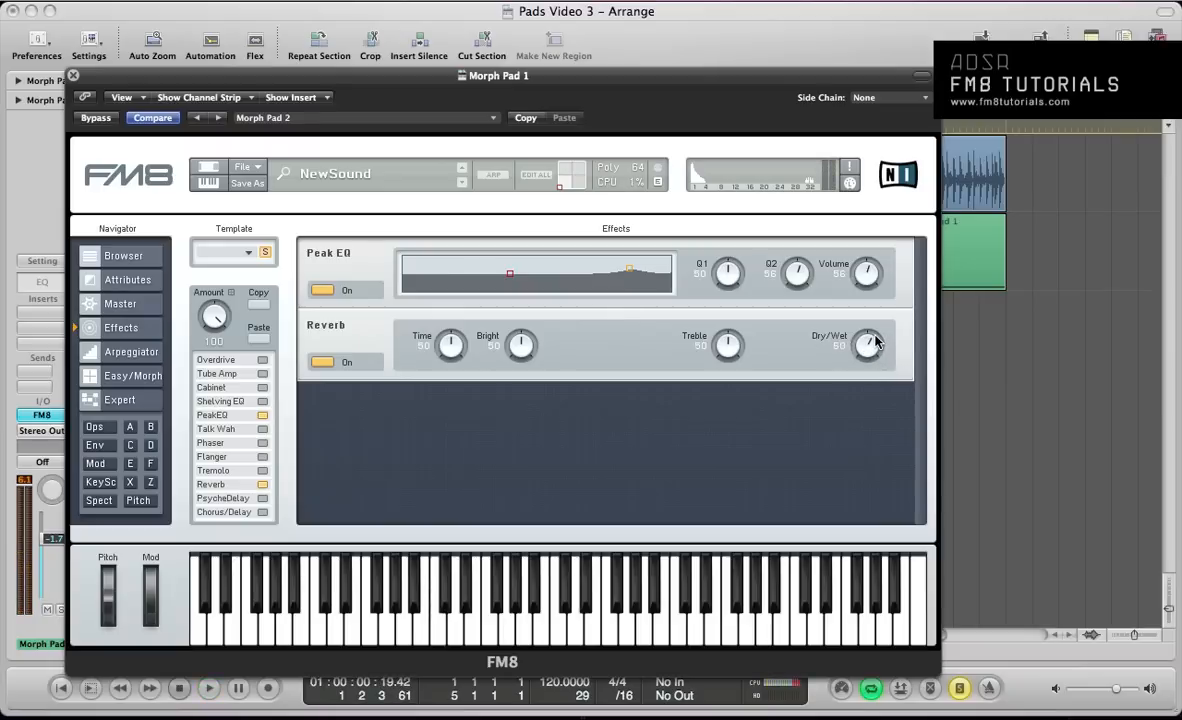
- Set the Reverb's Treble to 100, Bright to 84 and Dry/Wet to 62, auditioning the loop
{"action": "key", "text": "space"}
{"action": "key", "text": "space"}
{"action": "left_click_drag", "start_coordinate": [730, 346], "coordinate": [736, 275]}
{"action": "left_click_drag", "start_coordinate": [522, 345], "coordinate": [524, 306]}
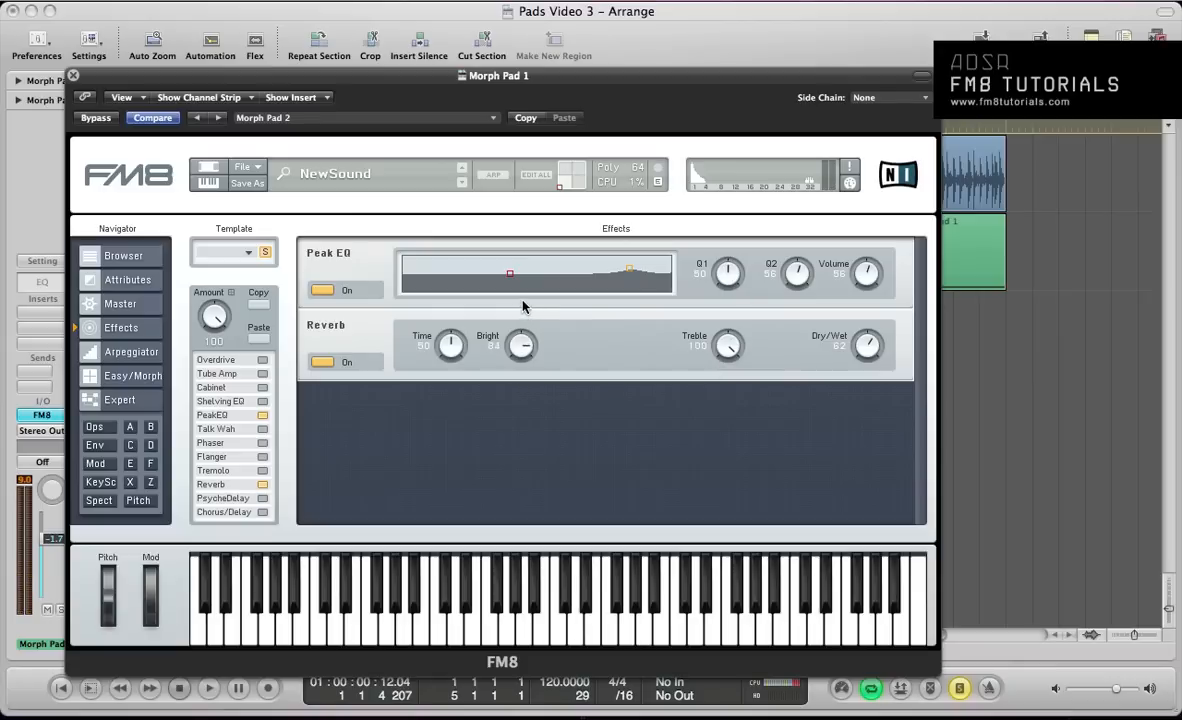
{"action": "key", "text": "space"}
- Enable the Chorus/Delay effect with SncDly on, Lo Cut 30, Feedback 39 and a reduced Dry/Wet, and audition the loop
{"action": "left_click", "coordinate": [262, 512]}
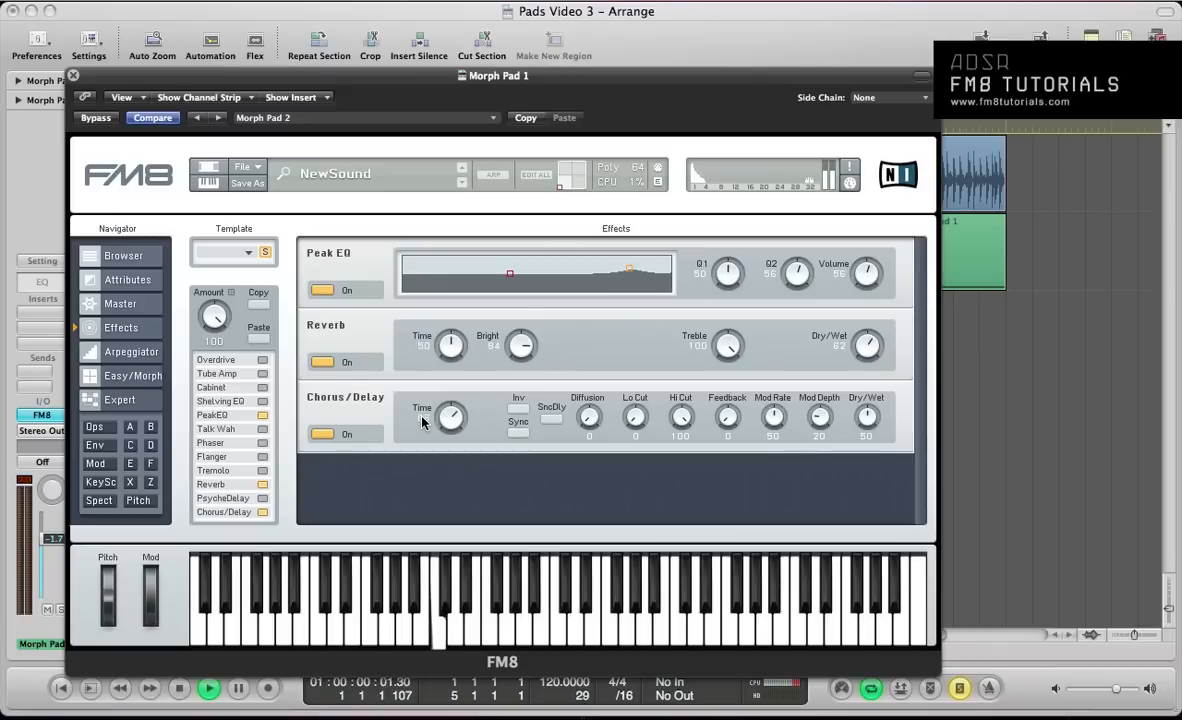
{"action": "left_click", "coordinate": [551, 420]}
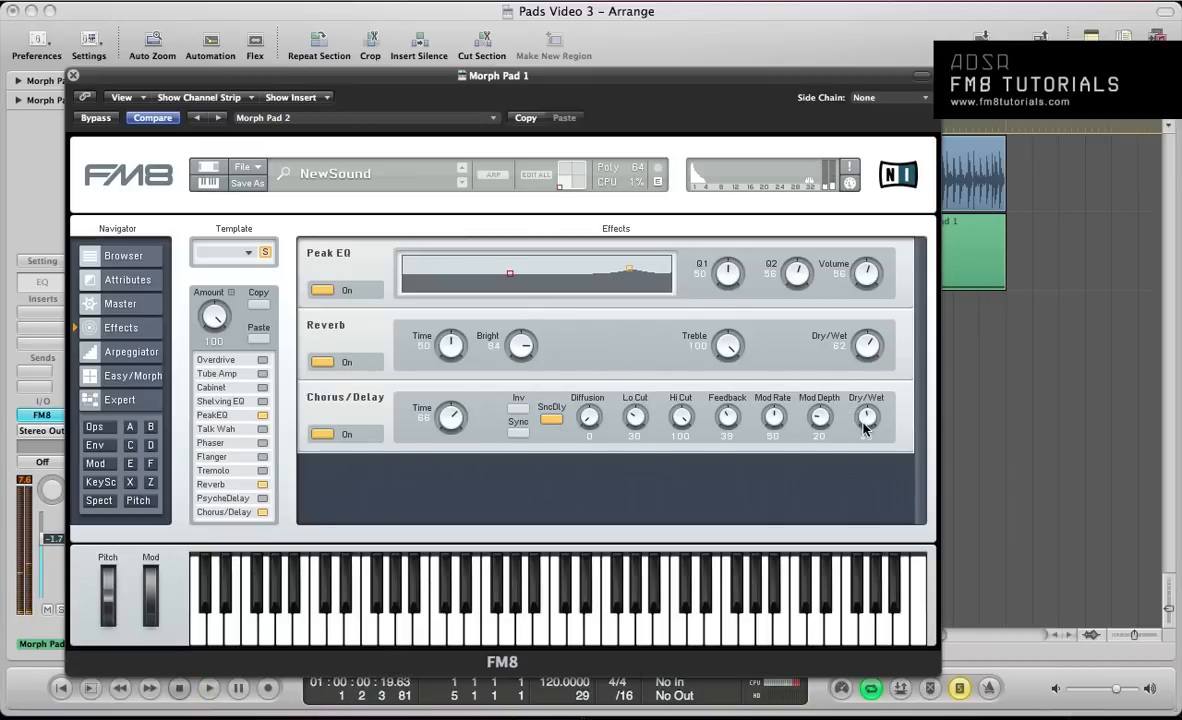
{"action": "key", "text": "space"}
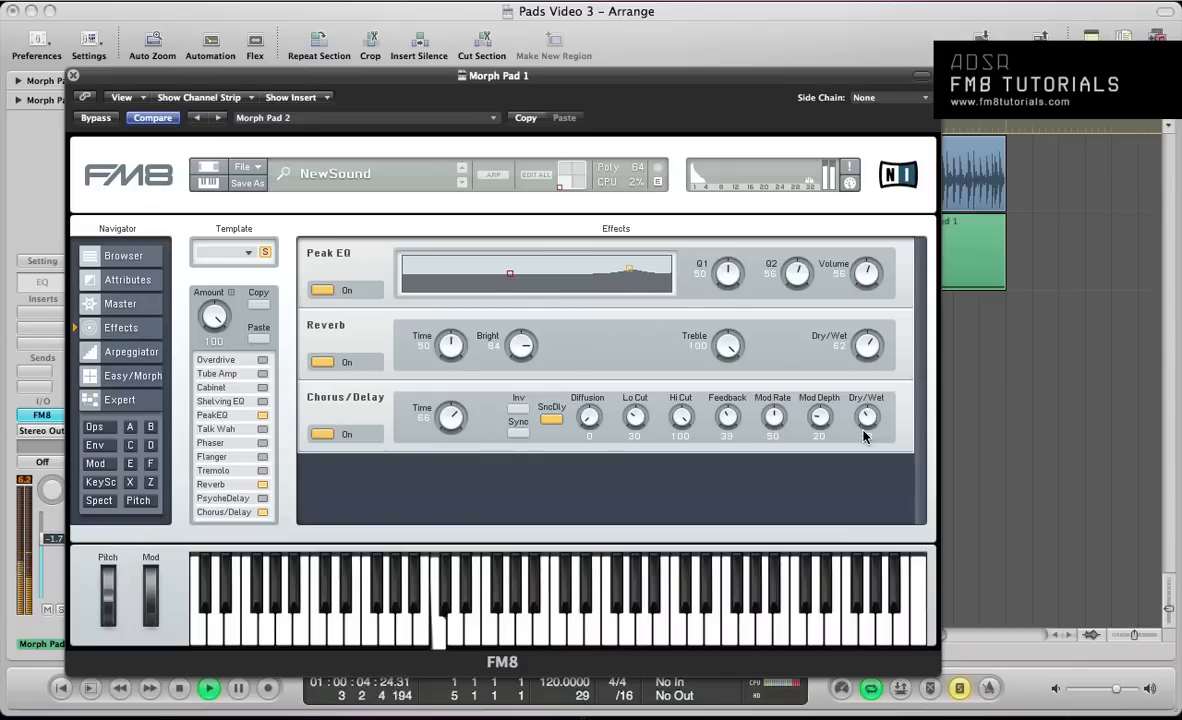
{"action": "key", "text": "space"}
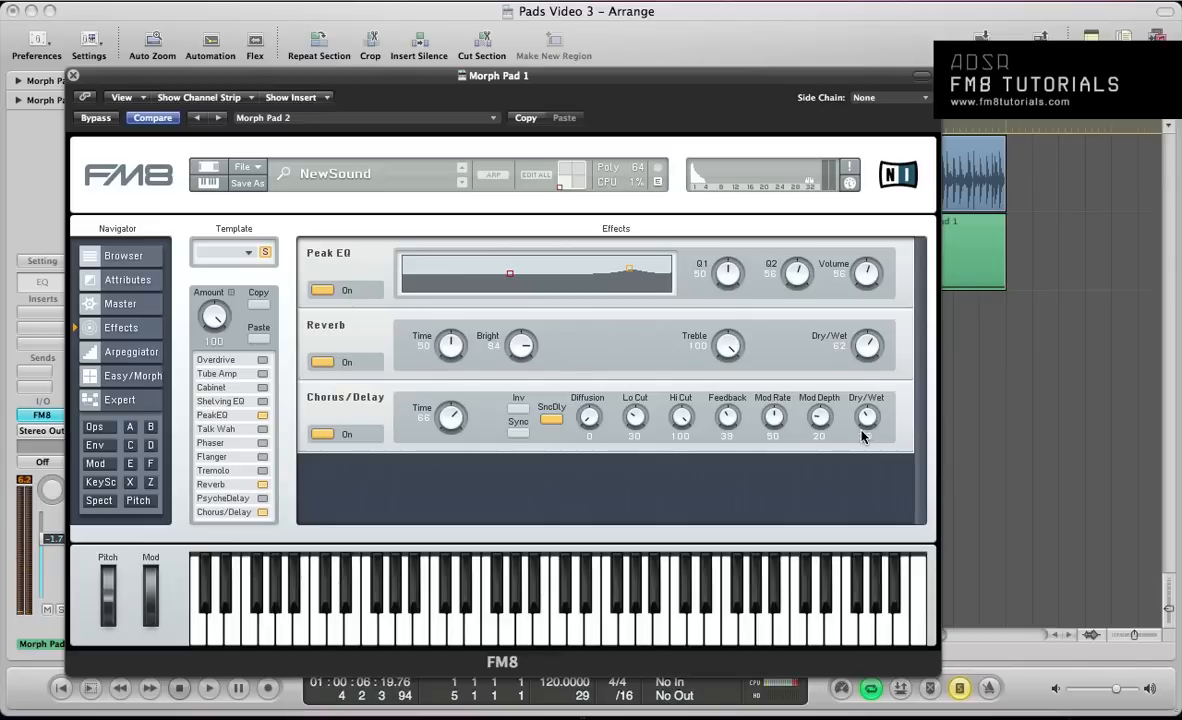
- Open the Easy/Morph page of the sound
{"action": "left_click", "coordinate": [130, 375]}
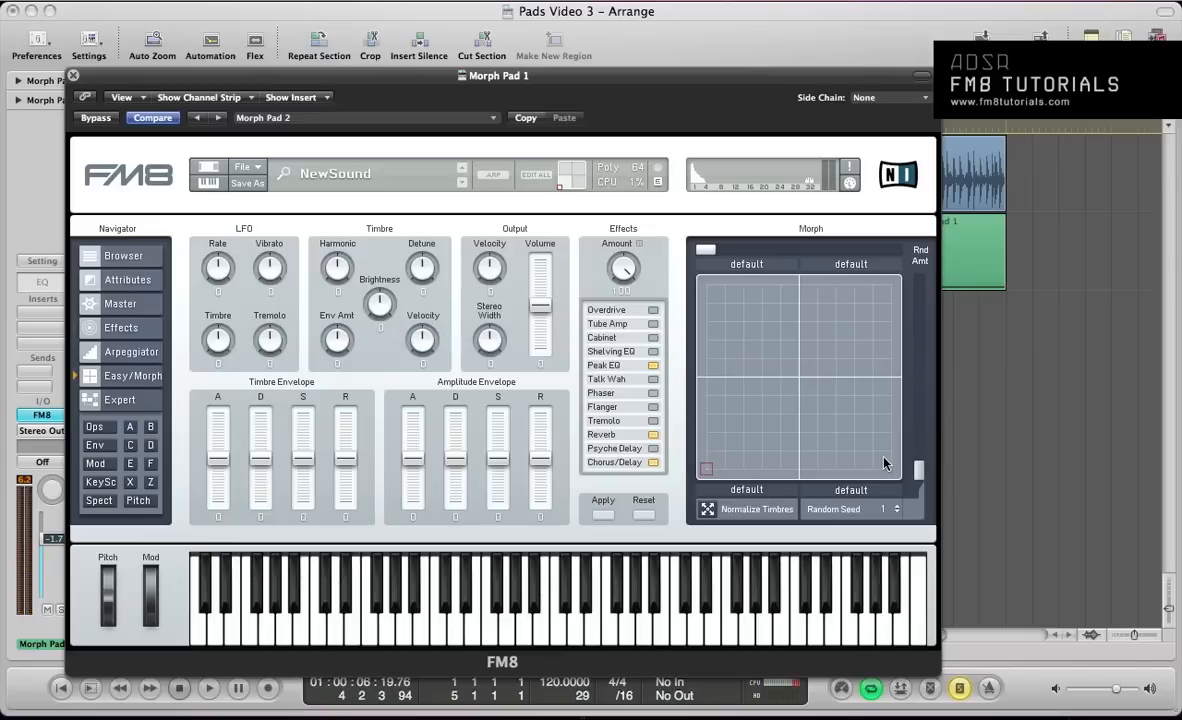